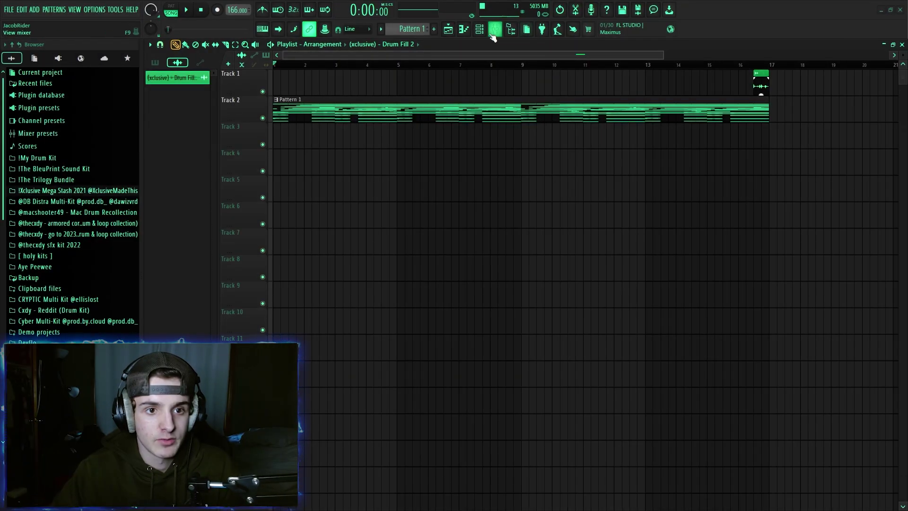
# Show the channel rack and check which patch the first Omnisphere channel uses.
pyautogui.click(480, 29)
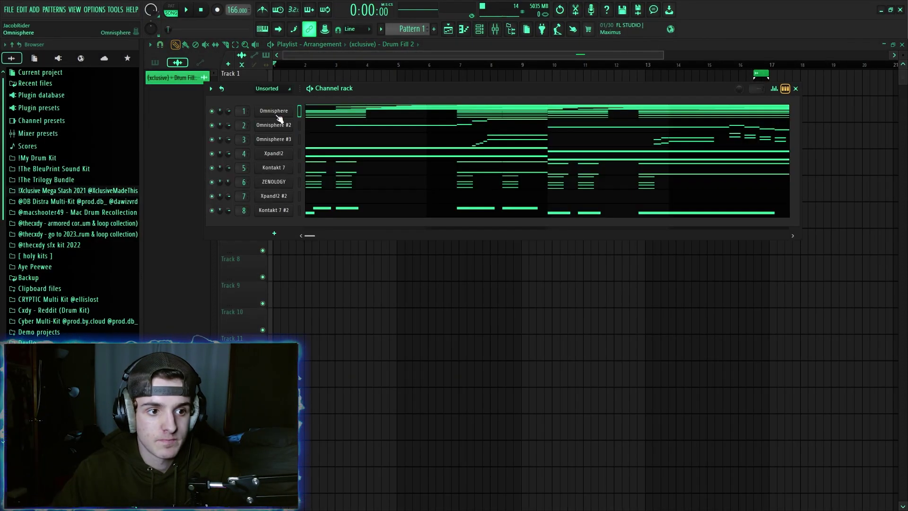
pyautogui.click(280, 115)
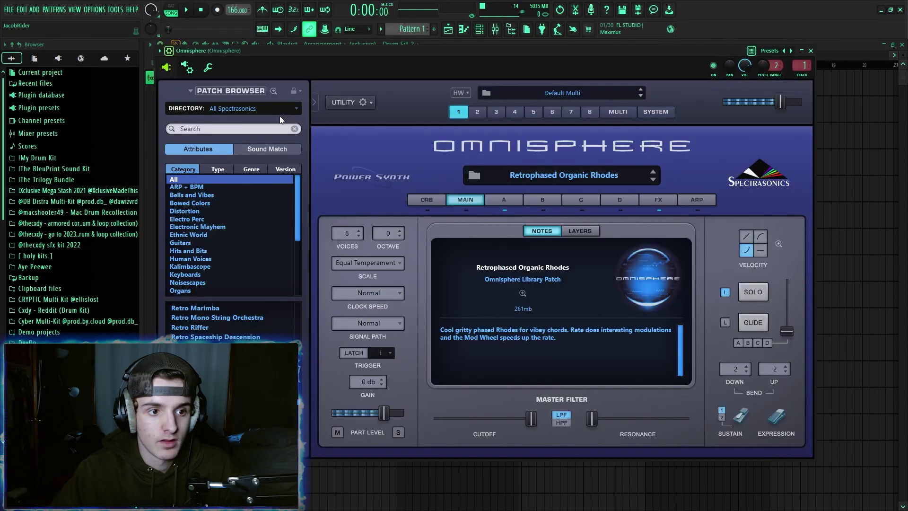
pyautogui.click(810, 51)
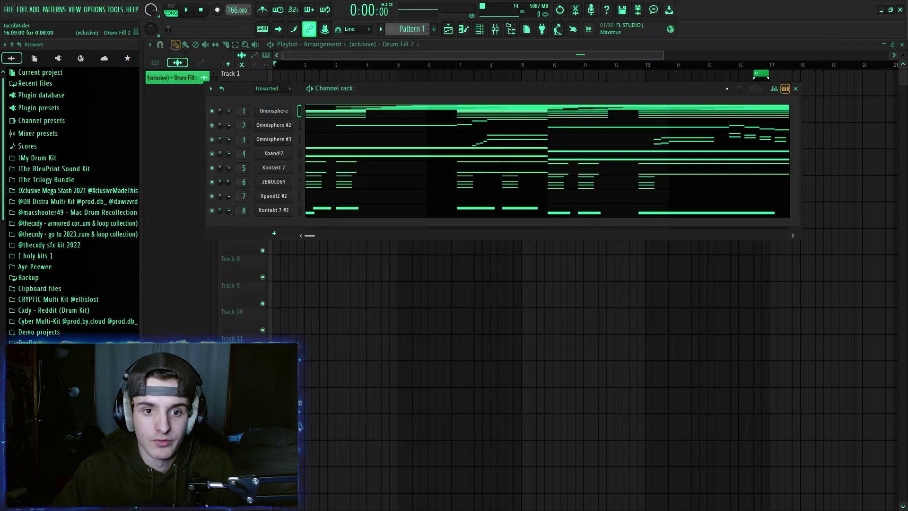
# Open the first Omnisphere channel's notes in the piano roll and play the existing melody.
pyautogui.rightClick(218, 119)
pyautogui.click(222, 118)
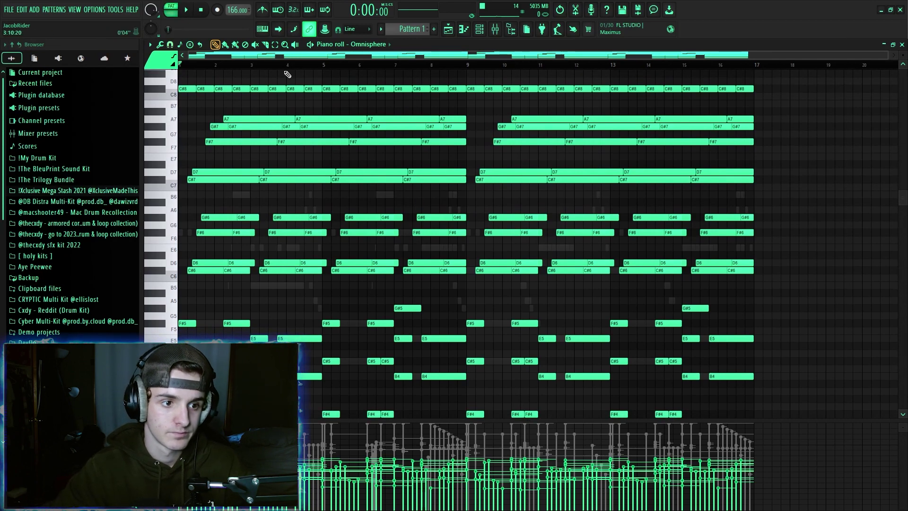
pyautogui.press('space')
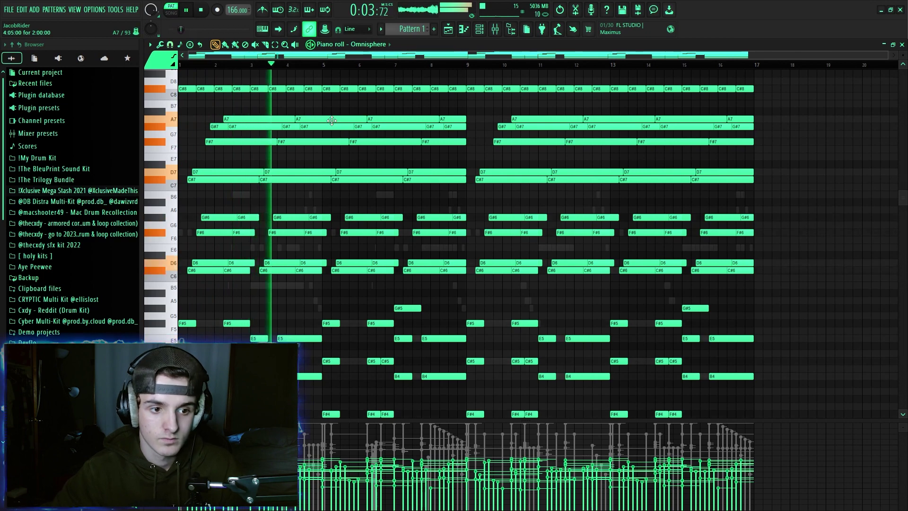
pyautogui.scroll(-3, 333, 122)
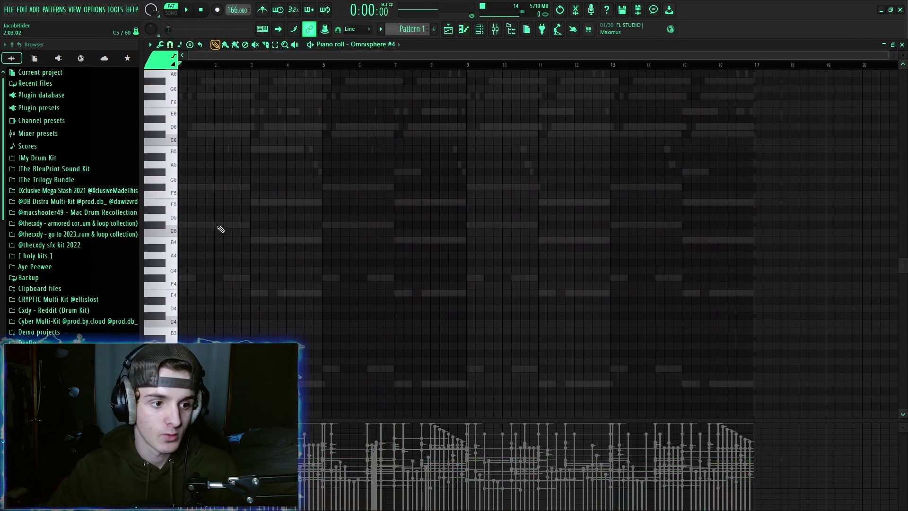
# Place half-bar F#4 and C#5 notes at the start of bar 1 in the Omnisphere #4 piano roll.
pyautogui.scroll(2, 212, 237)
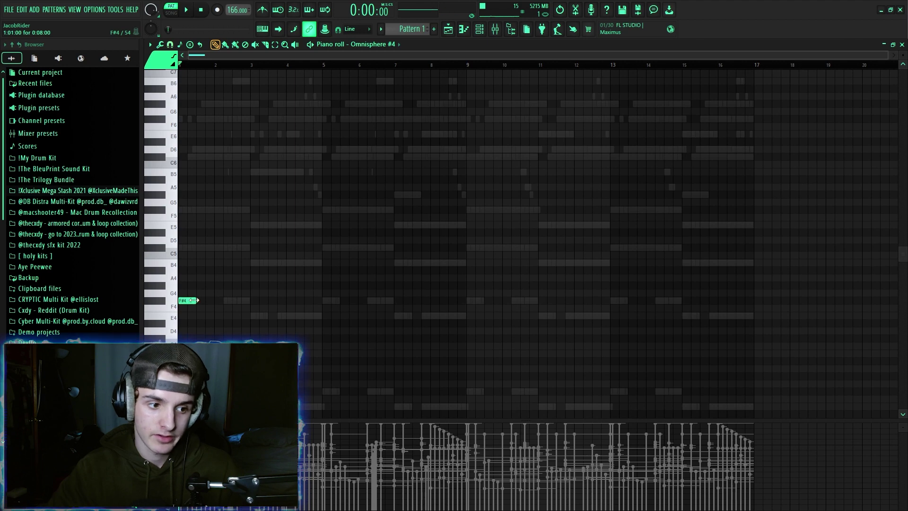
pyautogui.scroll(-2, 189, 298)
pyautogui.hotkey('ctrl', 'z')
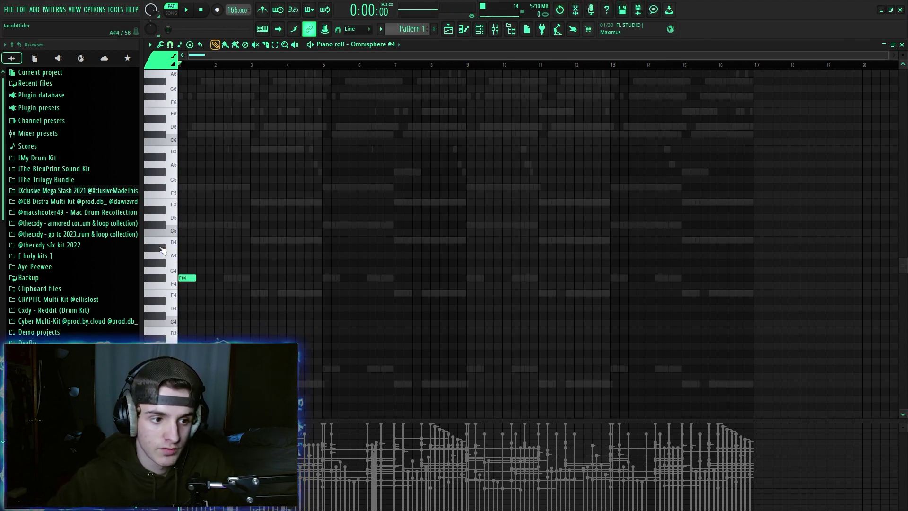
pyautogui.click(165, 232)
pyautogui.click(186, 225)
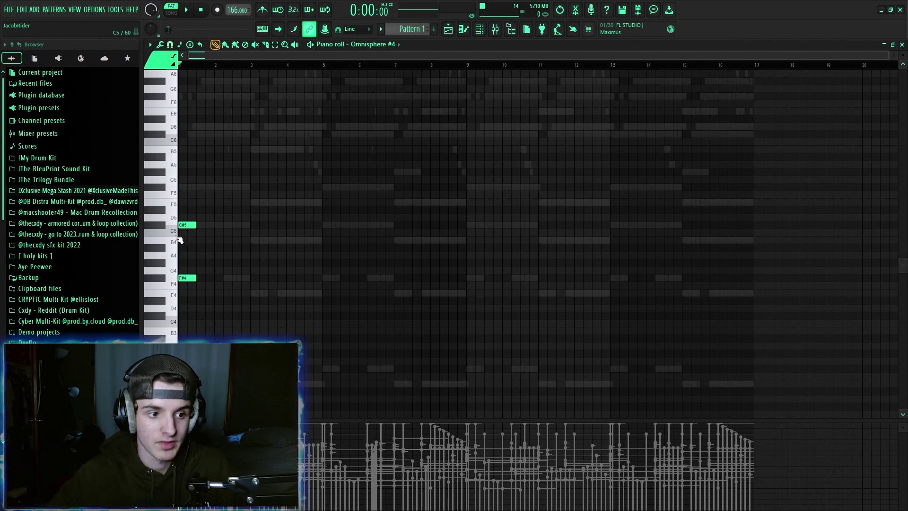
# Try an A4 note between F#4 and C#5 at the start of bar 1, play it, and remove it.
pyautogui.click(199, 248)
pyautogui.click(192, 254)
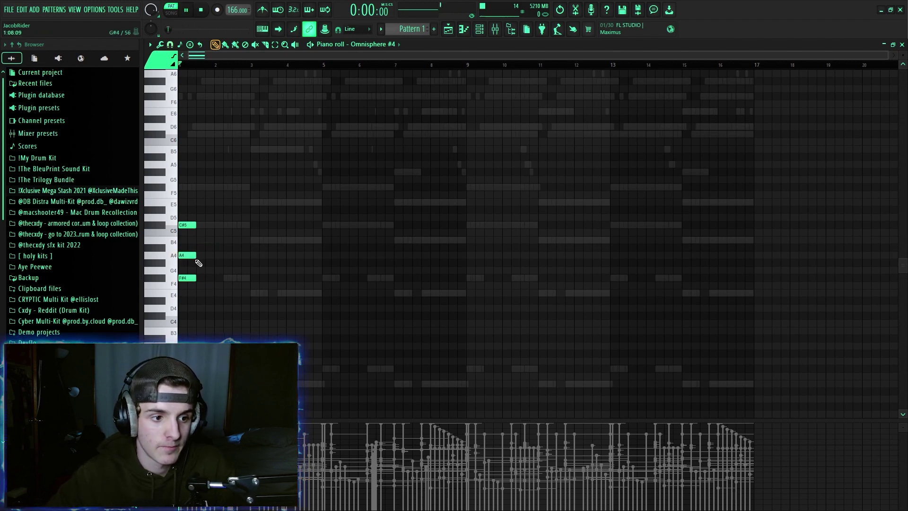
pyautogui.press('space')
pyautogui.press('space')
pyautogui.rightClick(193, 257)
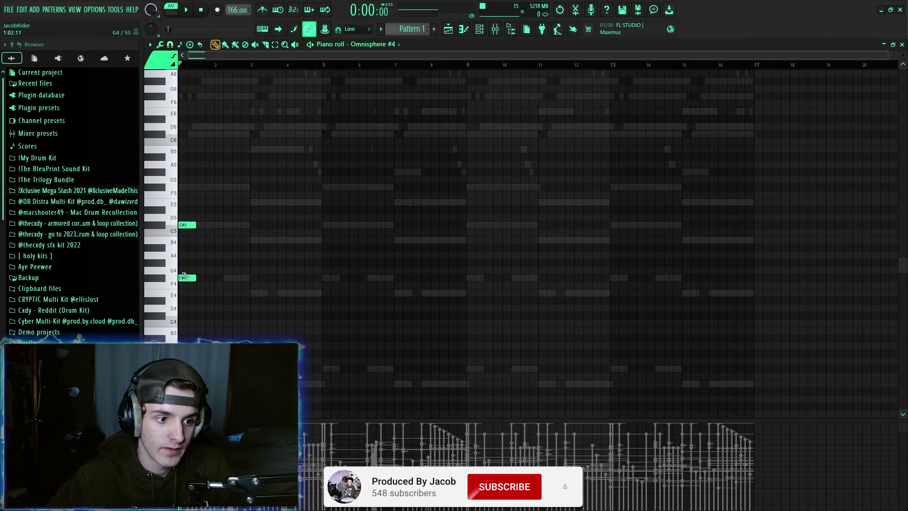
# Add F#5 to the bar 1 chord, play it, and place another F#4 and C#5 together in bar 2.
pyautogui.click(189, 188)
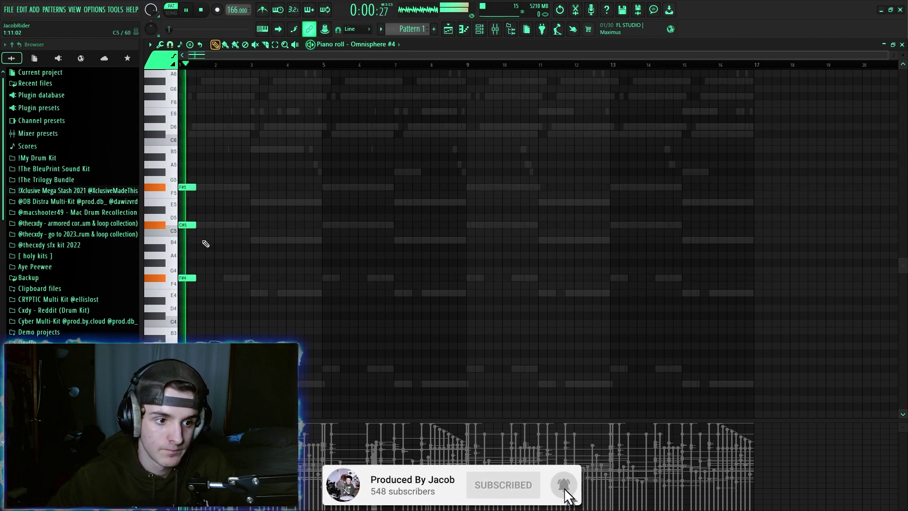
pyautogui.click(225, 278)
pyautogui.click(227, 225)
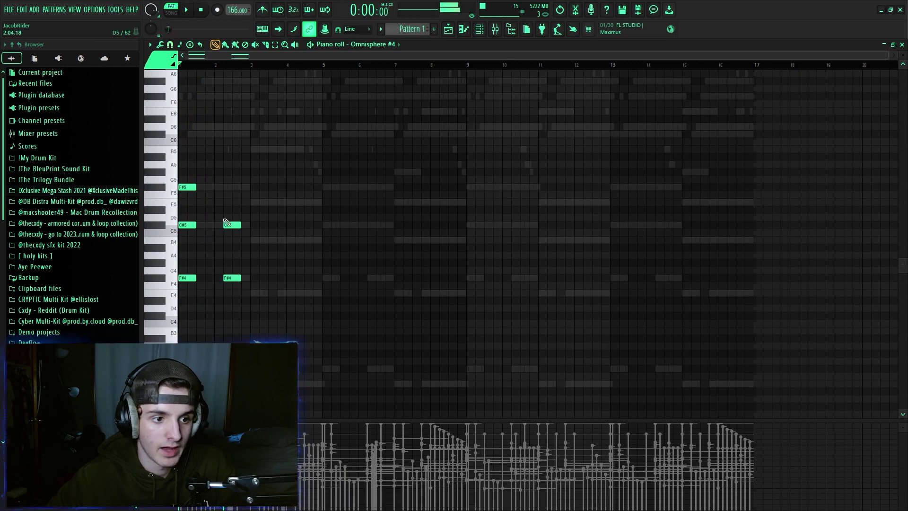
# Remove the bar 2 C#5 and stretch the F#5 and first C#5 across bars 1 and 2.
pyautogui.moveTo(212, 248); pyautogui.dragTo(181, 119)
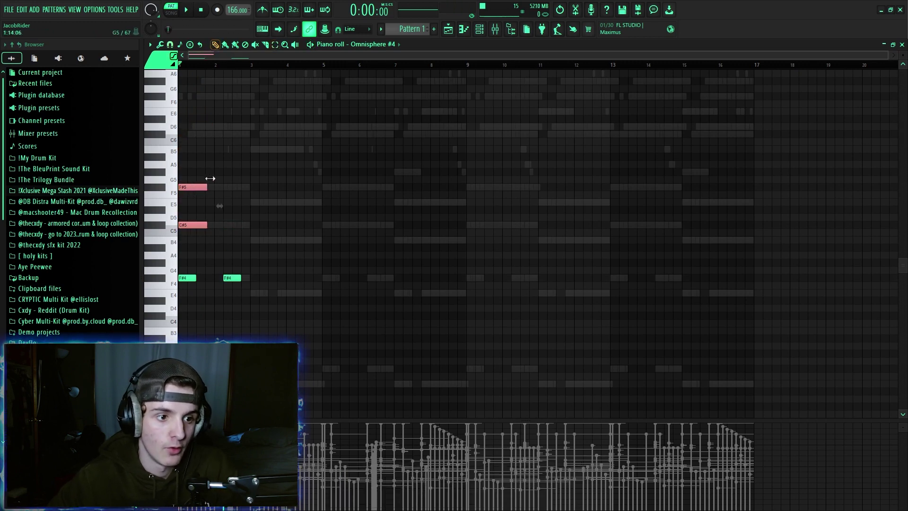
pyautogui.hotkey('ctrl', 'd')
pyautogui.moveTo(194, 251); pyautogui.dragTo(202, 207)
# Extend the second F#4 to the end of bar 2 and play the two-bar chord.
pyautogui.moveTo(206, 215); pyautogui.dragTo(183, 293)
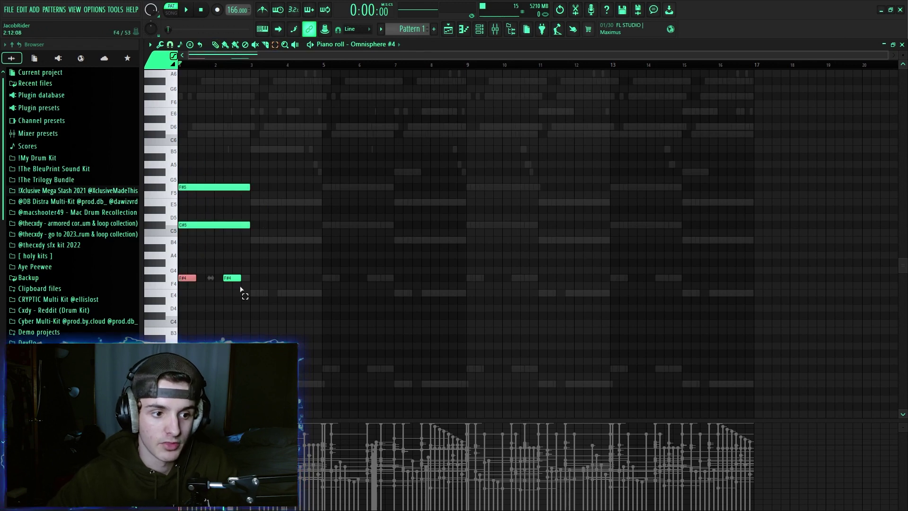
pyautogui.moveTo(240, 291); pyautogui.dragTo(173, 269)
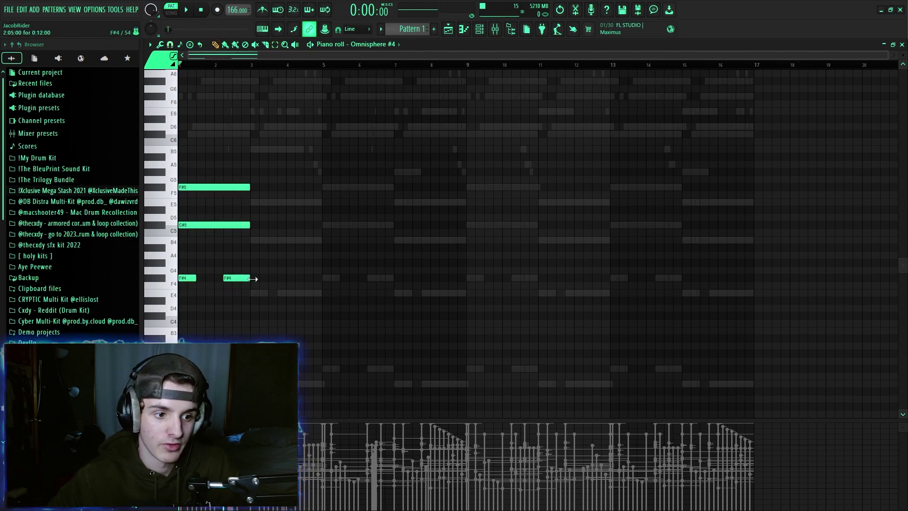
pyautogui.press('space')
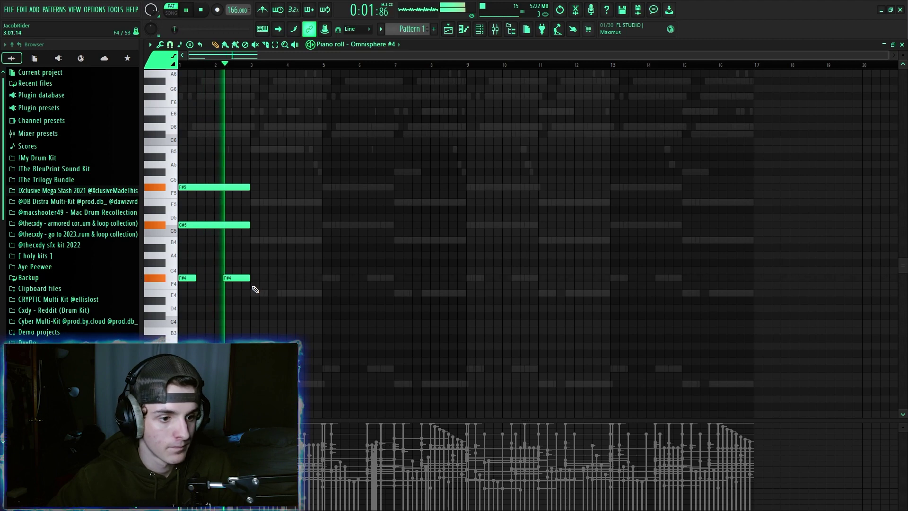
pyautogui.press('space')
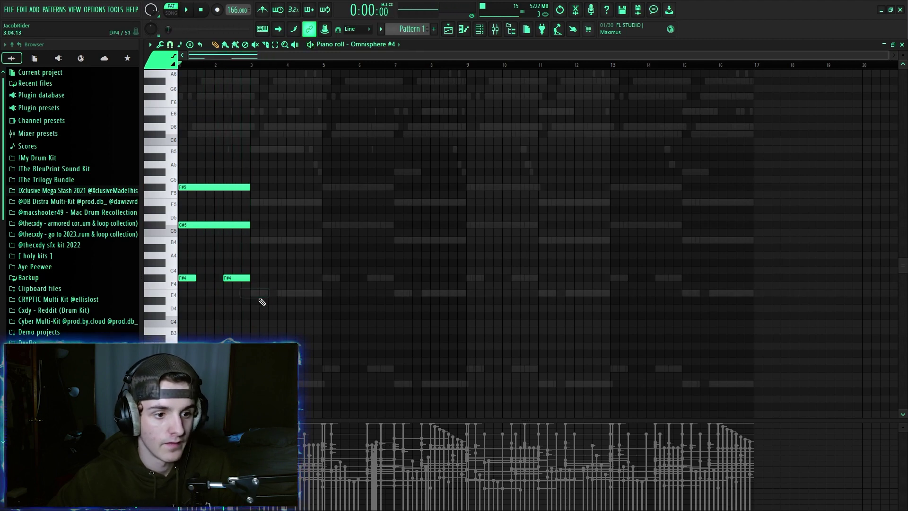
# Duplicate the two-bar chord into bars 3 and 4, lower the copy to E5, B4 and E4, and play both chords.
pyautogui.hotkey('ctrl', 'b')
pyautogui.hotkey('ctrl', 'v')
pyautogui.hotkey('ctrl', 'z')
pyautogui.moveTo(254, 281); pyautogui.dragTo(255, 301)
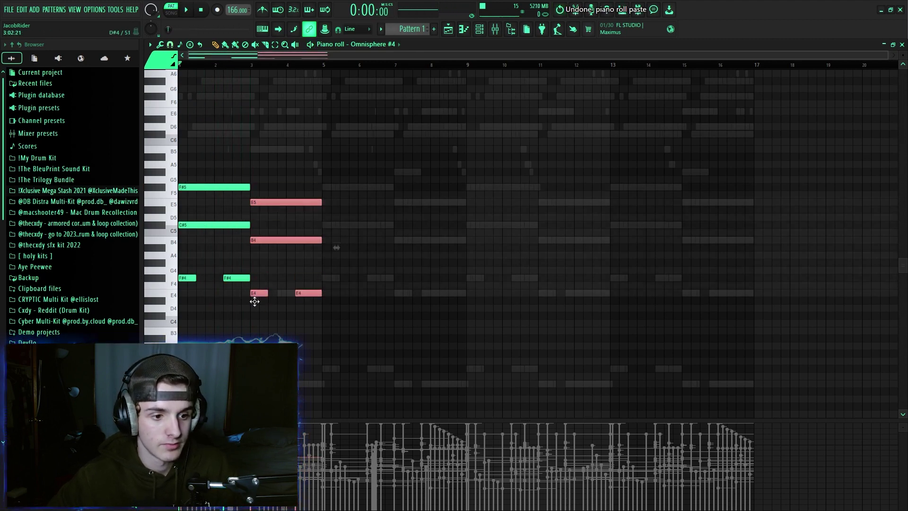
pyautogui.press('space')
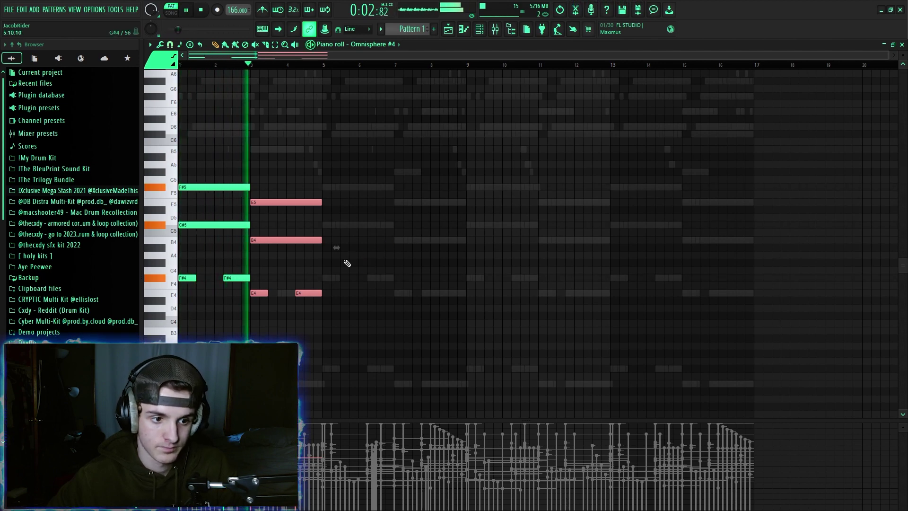
pyautogui.hotkey('ctrl', 'd')
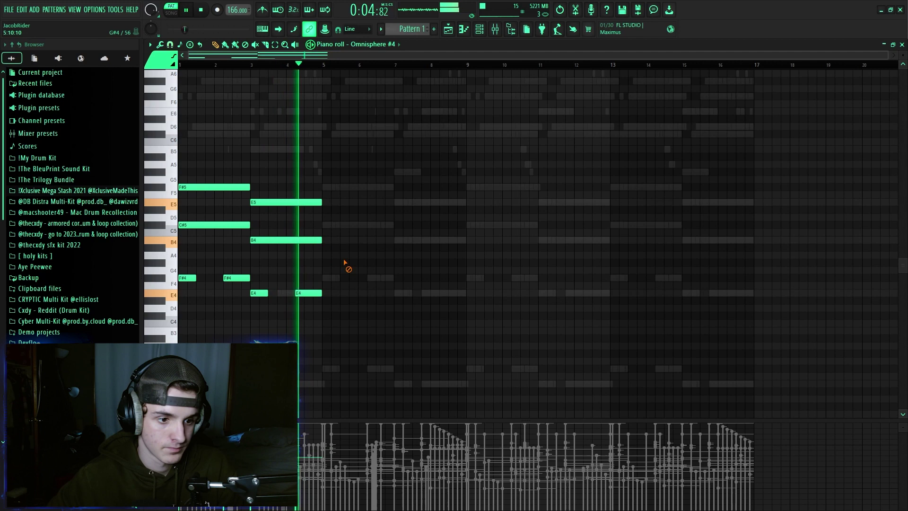
pyautogui.scroll(-1, 242, 265)
pyautogui.scroll(2, 219, 255)
pyautogui.press('space')
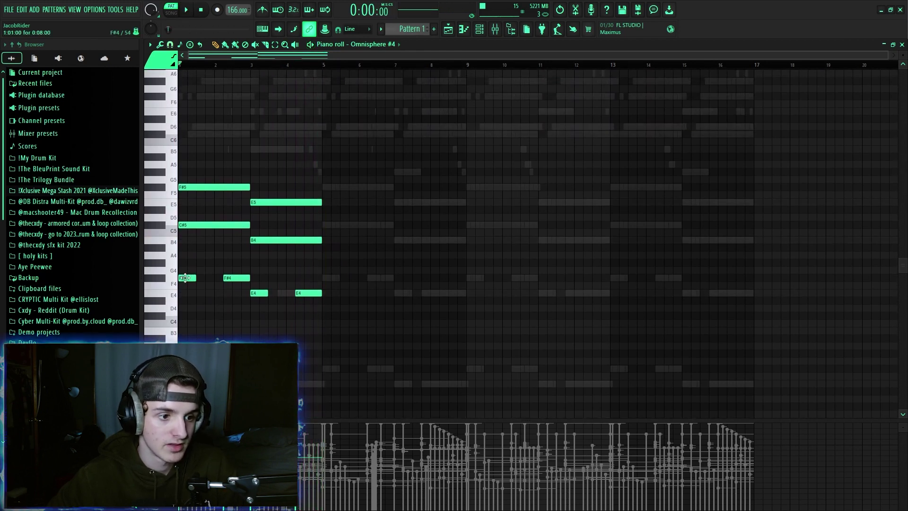
# Copy the F#4 and E4 notes one octave lower, starting the second E note earlier in bar 3, and play the progression.
pyautogui.keyDown('shift'); pyautogui.moveTo(186, 278); pyautogui.dragTo(185, 383); pyautogui.keyUp('shift')
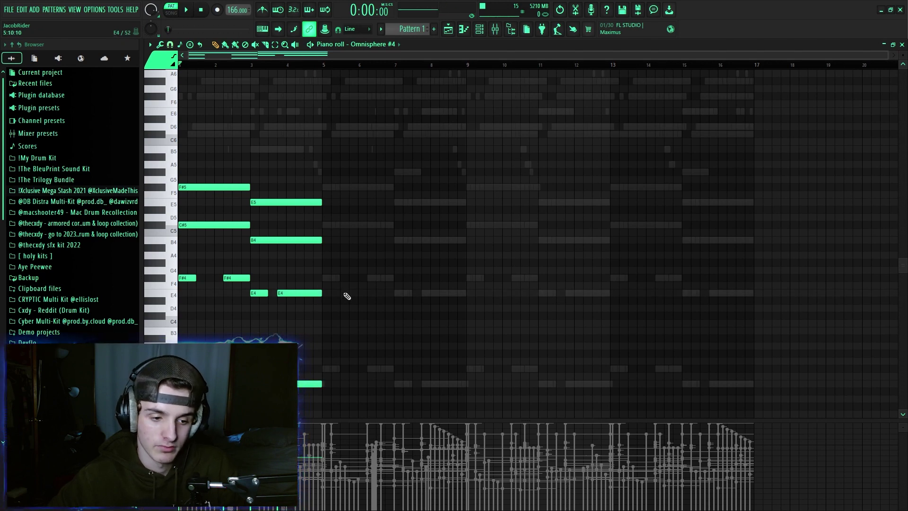
pyautogui.press('space')
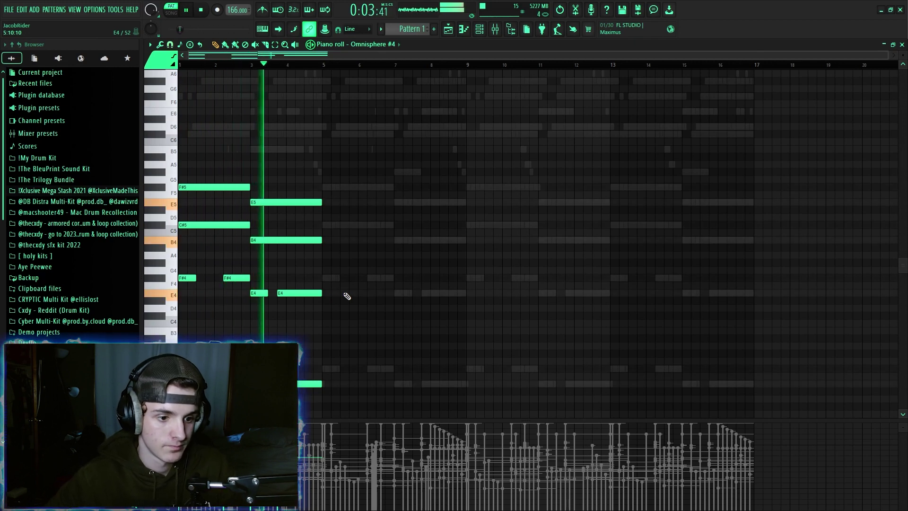
pyautogui.press('space')
# Duplicate the four-bar progression into bars 5 to 8 and add a G#5 above the chord at bar 7.
pyautogui.scroll(4, 347, 297)
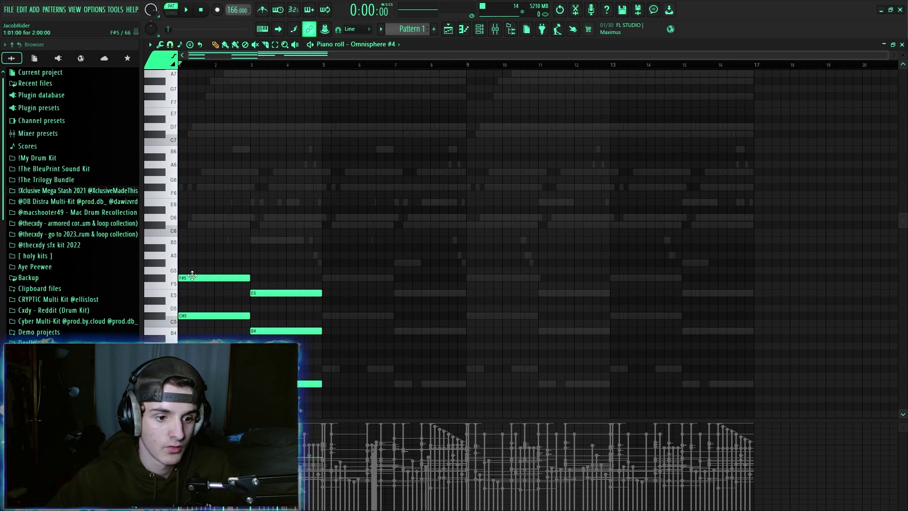
pyautogui.hotkey('ctrl', 'b')
pyautogui.click(419, 259)
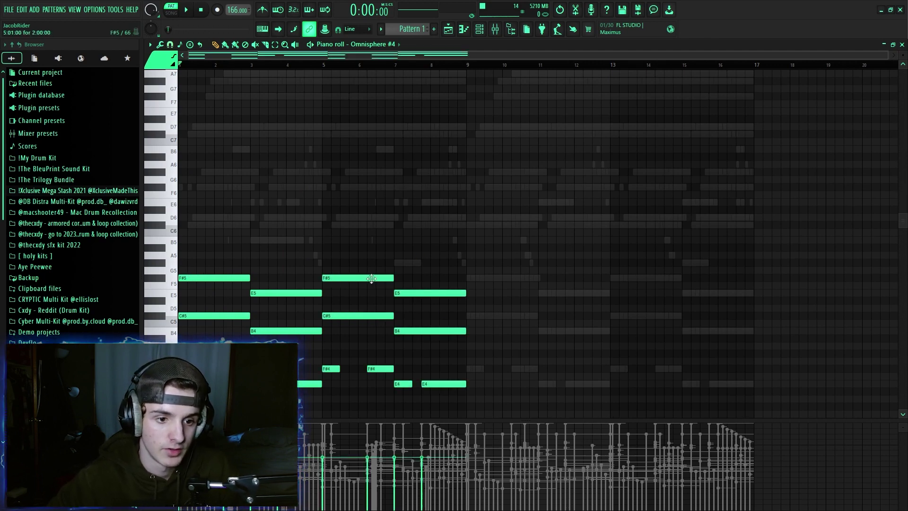
pyautogui.click(416, 262)
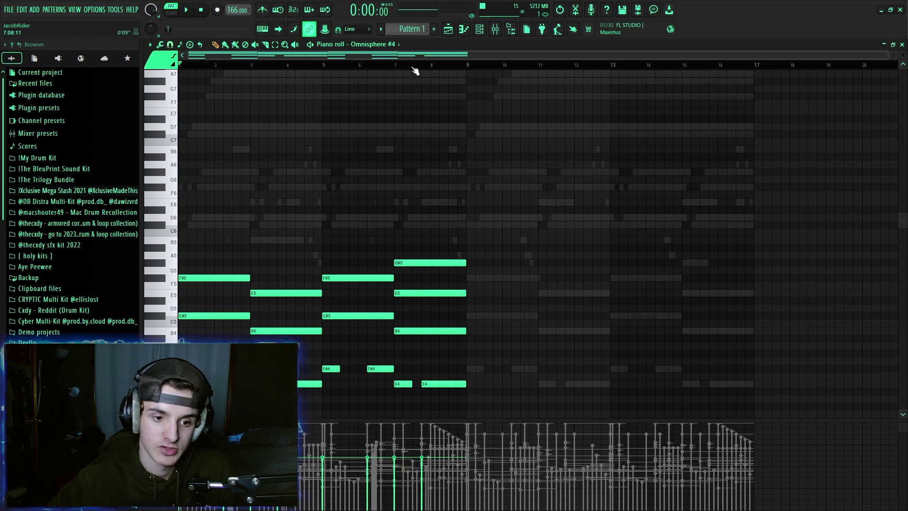
# Shorten the G#5 at bar 7 to half a bar and play the chord from bar 7.
pyautogui.click(325, 65)
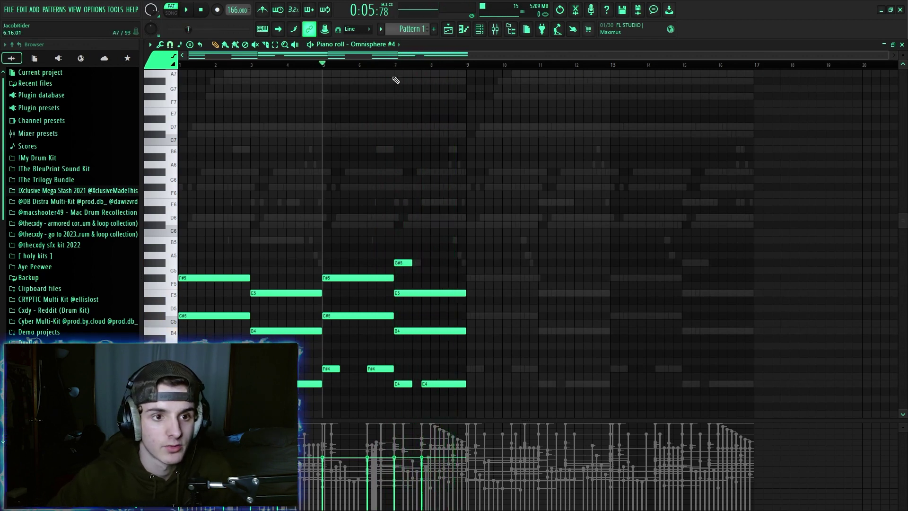
pyautogui.scroll(-4, 405, 375)
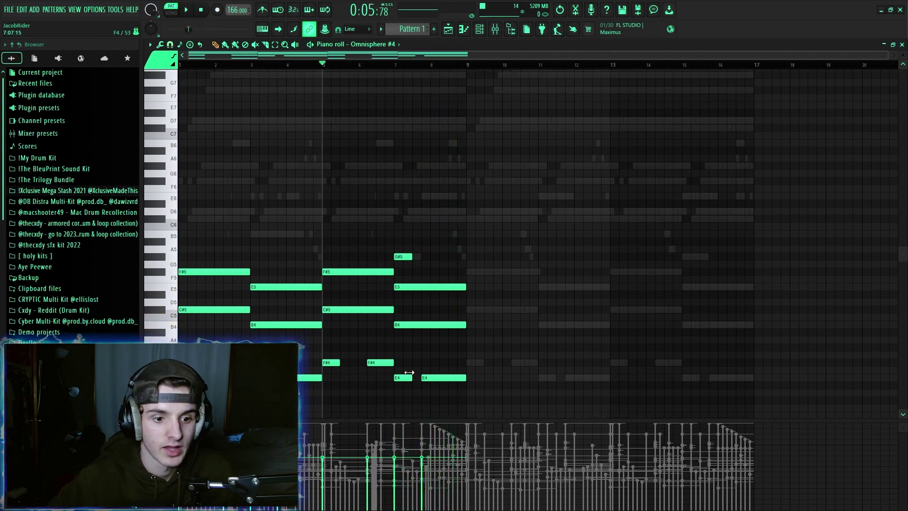
pyautogui.click(395, 65)
pyautogui.press('space')
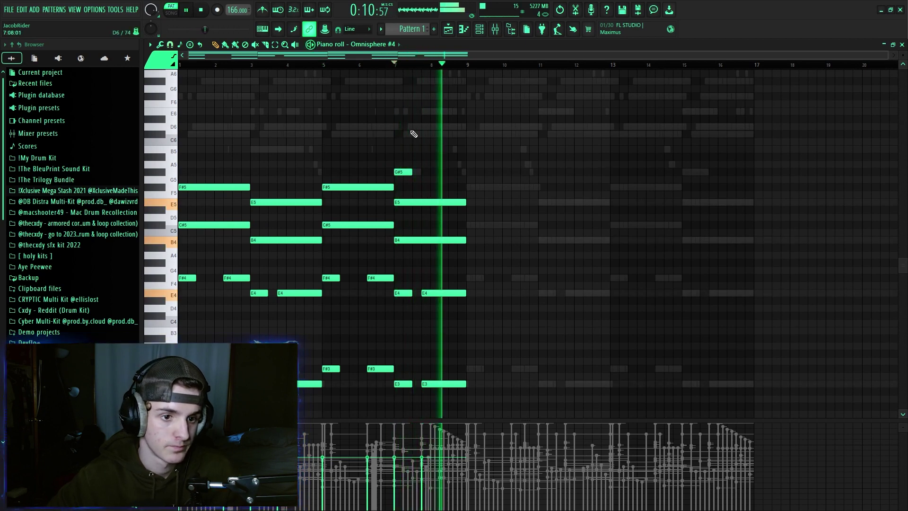
pyautogui.press('space')
# Add staggered two-bar C#6 and D6 notes above the first chord in bar 1 and play them from the start.
pyautogui.scroll(2, 413, 134)
pyautogui.click(181, 65)
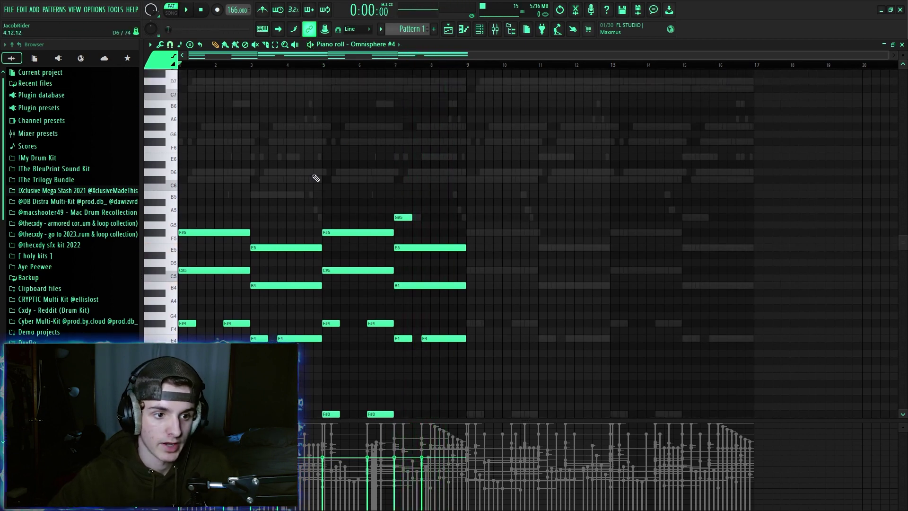
pyautogui.moveTo(185, 232); pyautogui.dragTo(212, 172)
pyautogui.scroll(3, 199, 67)
pyautogui.press('space')
pyautogui.press('space')
pyautogui.press('space')
# Try staggered F#6 and G#6 notes after the D6, play them, and remove both.
pyautogui.click(225, 142)
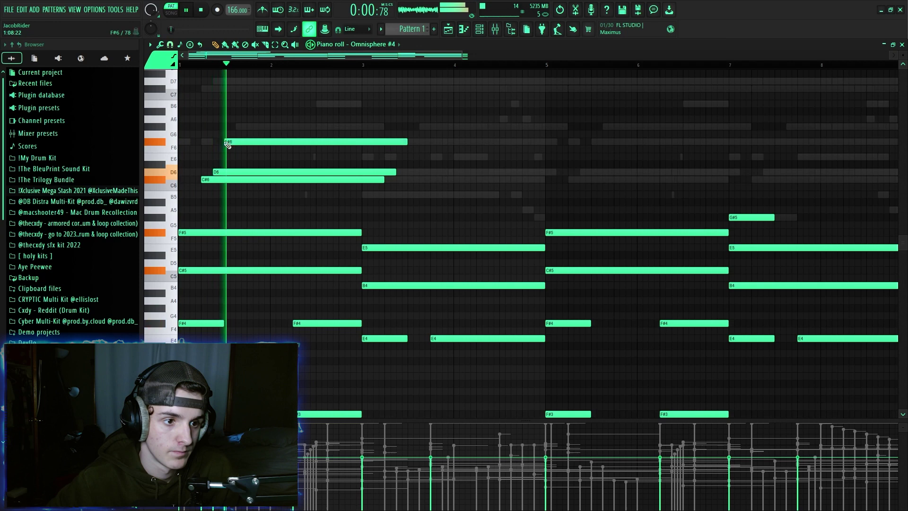
pyautogui.press('space')
pyautogui.press('space')
pyautogui.moveTo(236, 119); pyautogui.dragTo(237, 127)
pyautogui.rightClick(254, 127)
pyautogui.rightClick(255, 141)
pyautogui.press('space')
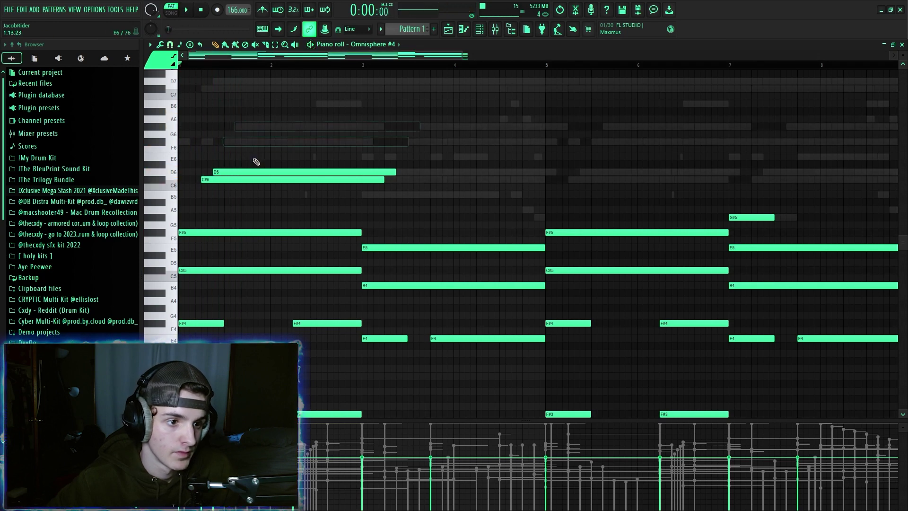
pyautogui.moveTo(235, 182); pyautogui.dragTo(239, 174)
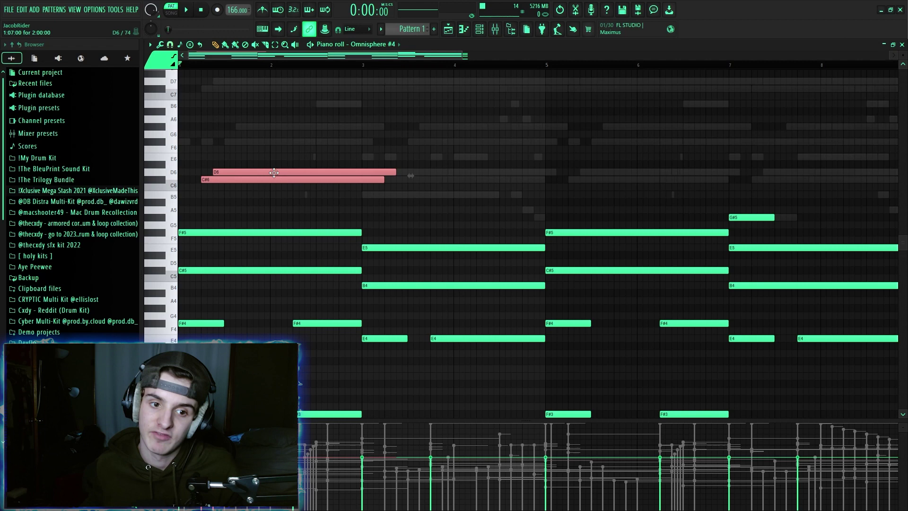
pyautogui.hotkey('ctrl', 'd')
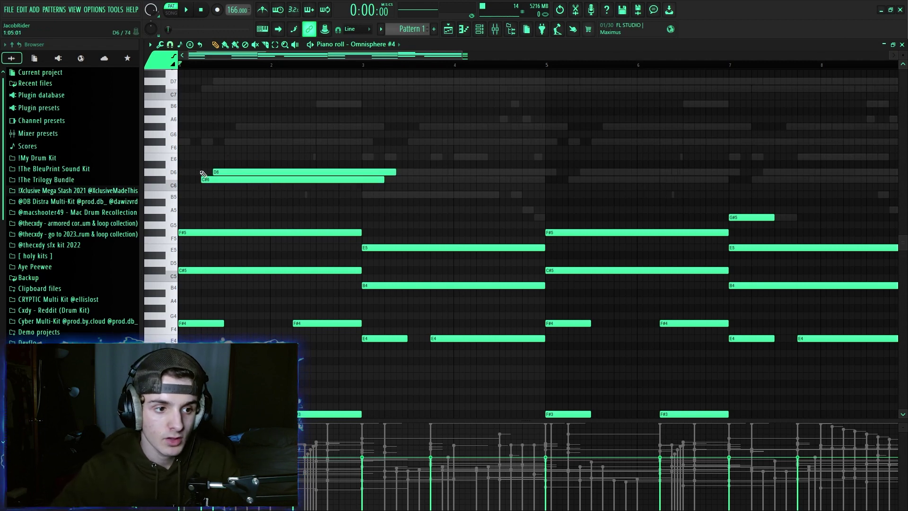
# Try staggered E6, F#6 and G#6 notes after the D6, play them, and remove all three.
pyautogui.click(170, 175)
pyautogui.click(168, 176)
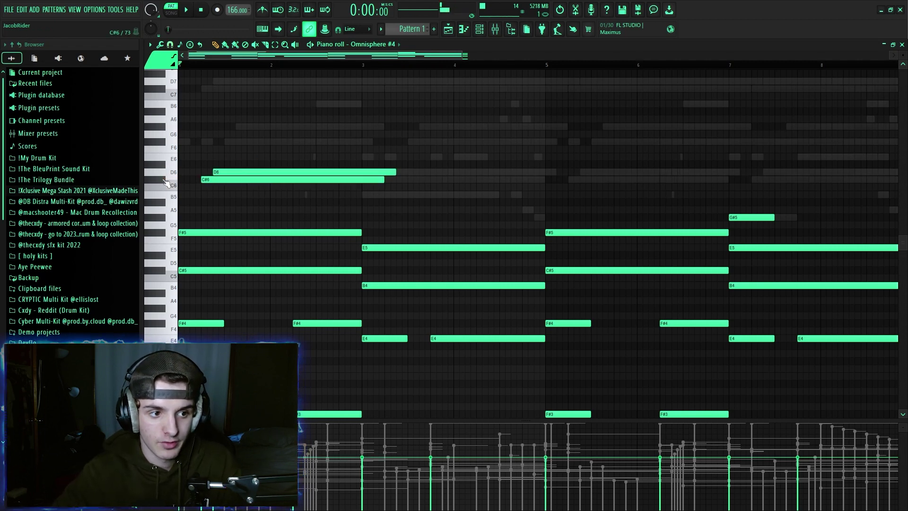
pyautogui.click(167, 179)
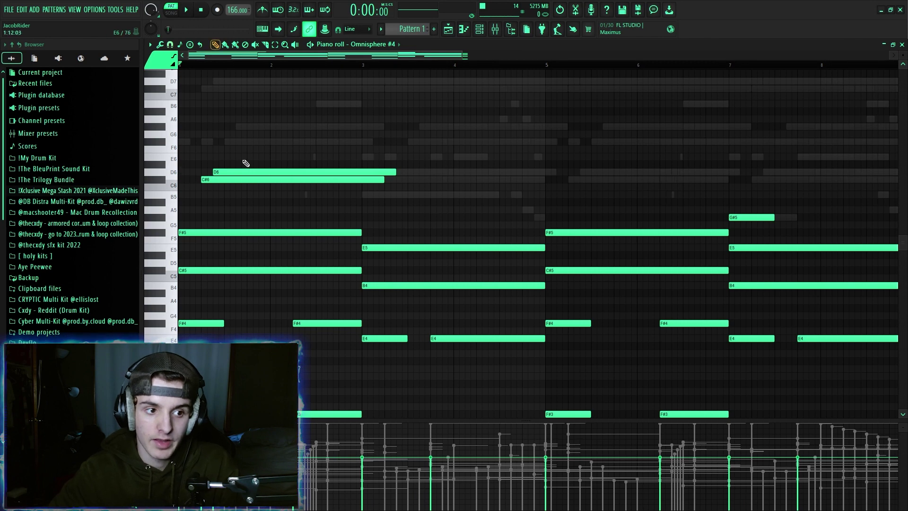
pyautogui.click(227, 157)
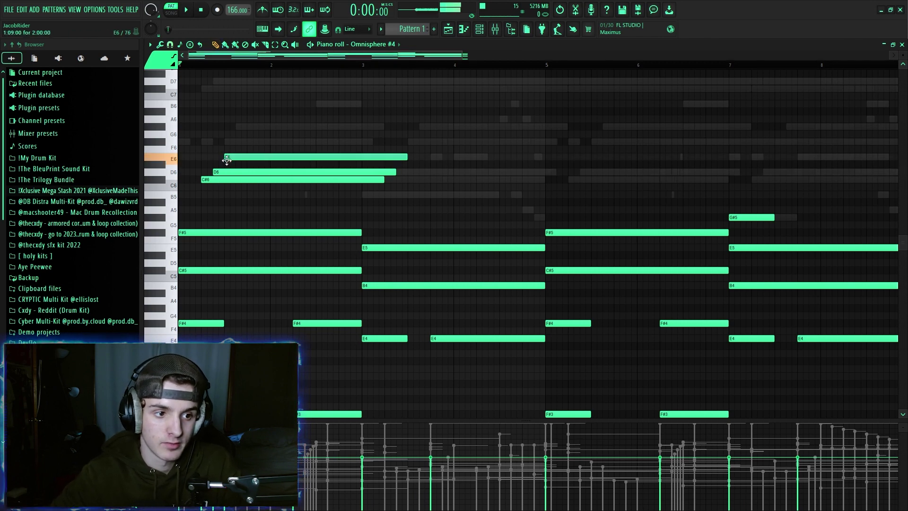
pyautogui.press('space')
pyautogui.click(239, 142)
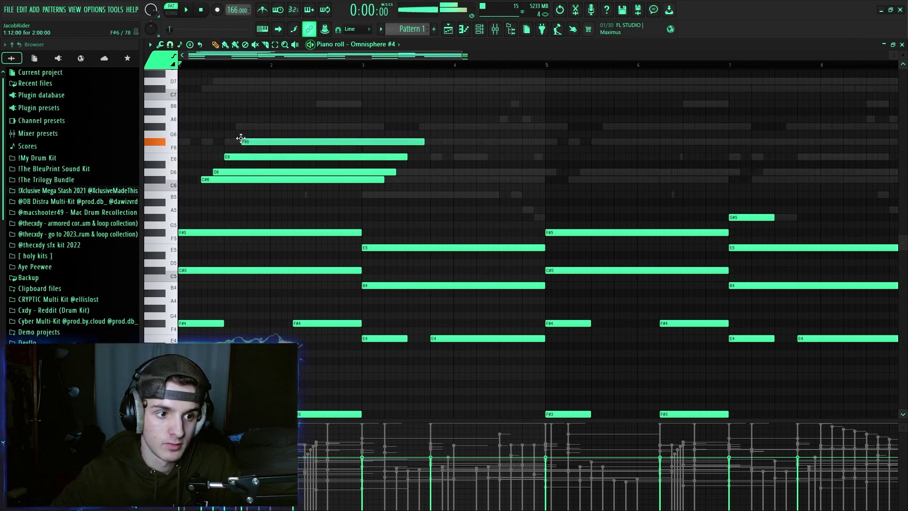
pyautogui.click(247, 130)
pyautogui.press('space')
pyautogui.rightClick(251, 127)
pyautogui.rightClick(255, 141)
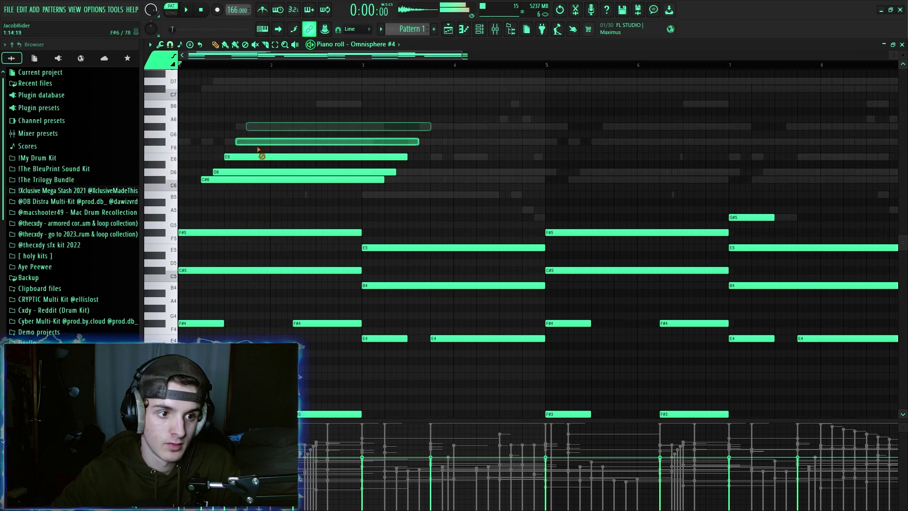
pyautogui.rightClick(258, 155)
# Add staggered two-bar F#6 and G#6 notes after the D6, play them, and undo the accidental slice in the F#6.
pyautogui.click(226, 143)
pyautogui.click(239, 126)
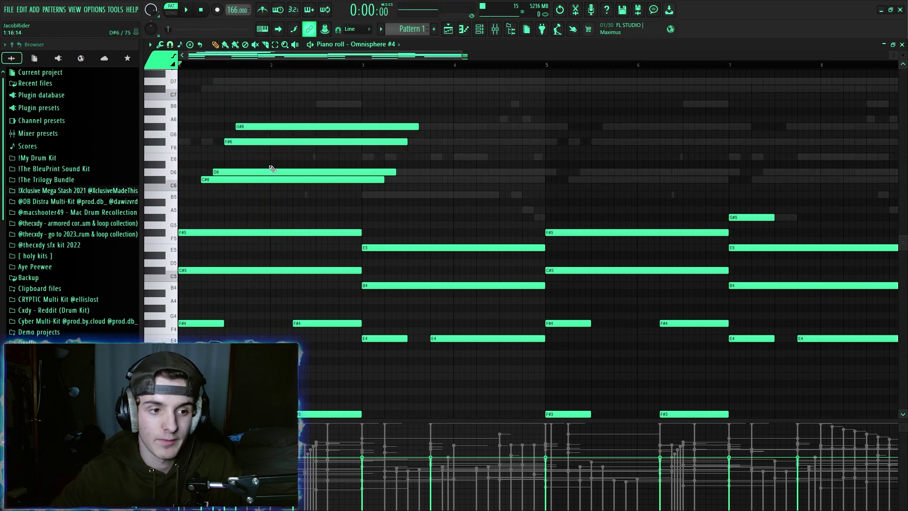
pyautogui.press('space')
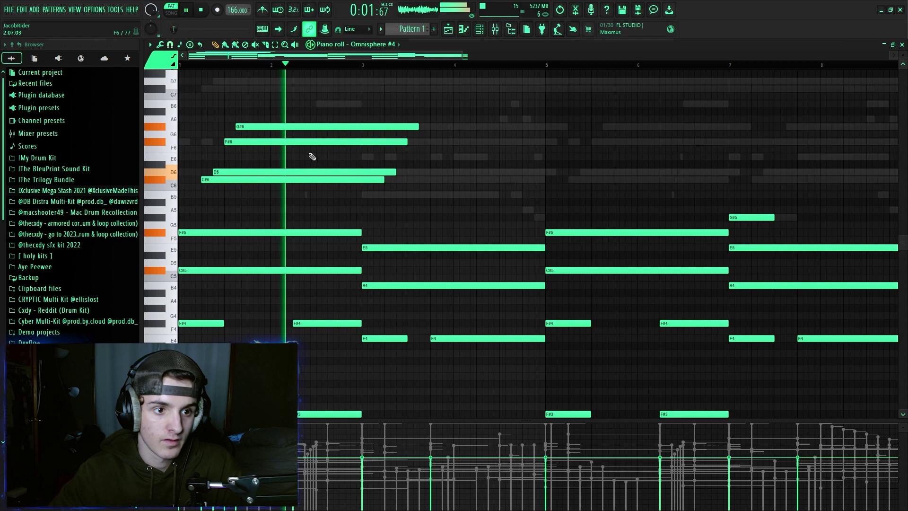
pyautogui.press('space')
pyautogui.press('space')
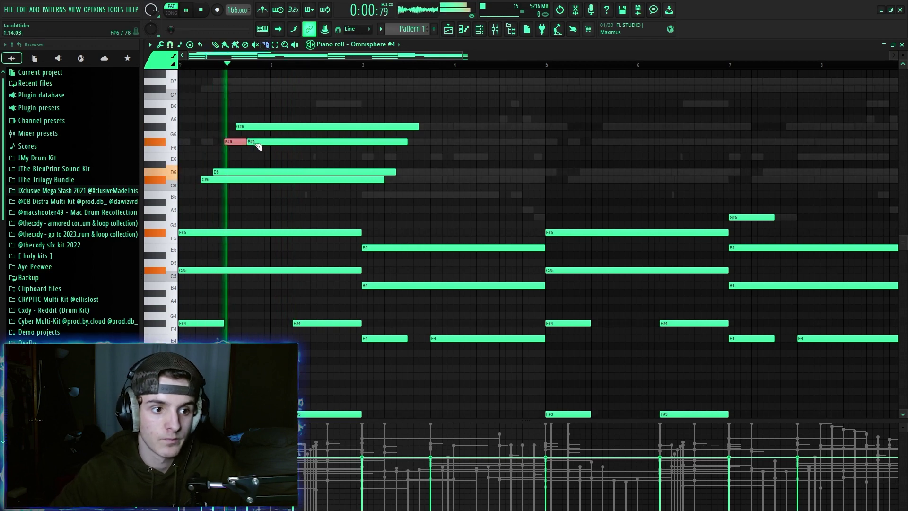
pyautogui.hotkey('ctrl', 'z')
pyautogui.press('space')
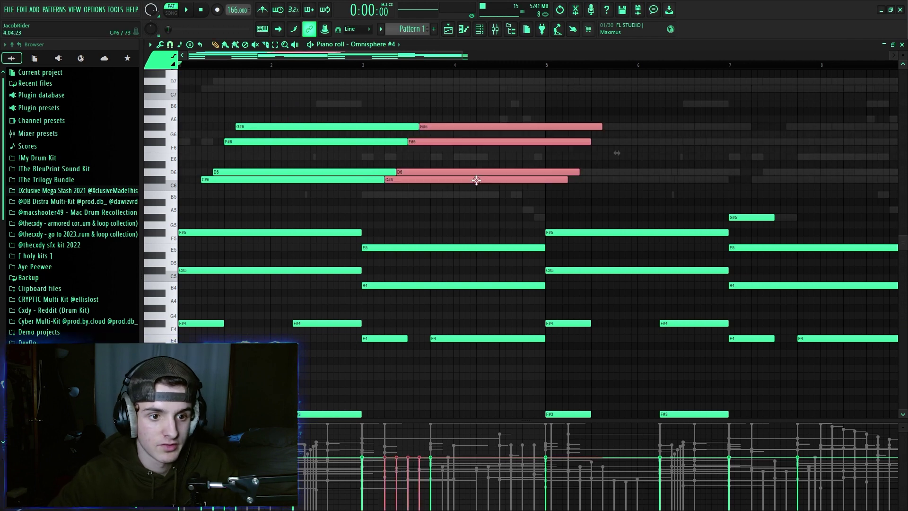
# Trim the four staggered high notes so they all end at bar 3.
pyautogui.moveTo(477, 183); pyautogui.dragTo(383, 186)
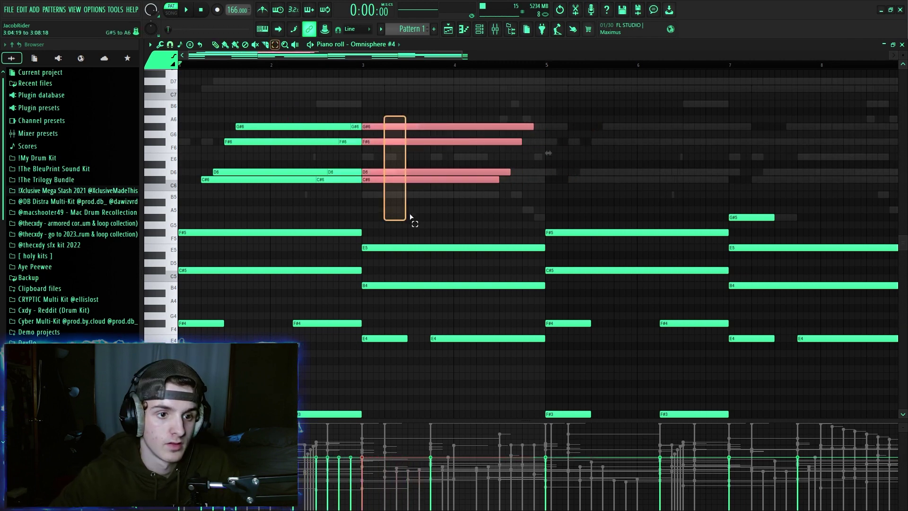
pyautogui.press('Delete')
pyautogui.press('space')
# Duplicate the trimmed staggered notes into bars 3 and 4 with the same rhythmic offset, ending at bar 5.
pyautogui.moveTo(410, 217); pyautogui.dragTo(301, 124)
pyautogui.hotkey('ctrl', 'b')
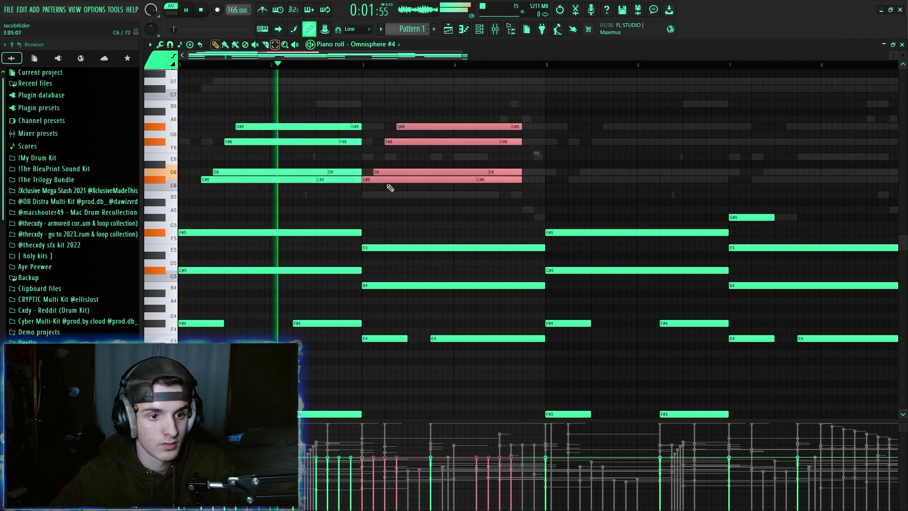
pyautogui.moveTo(389, 181); pyautogui.dragTo(411, 182)
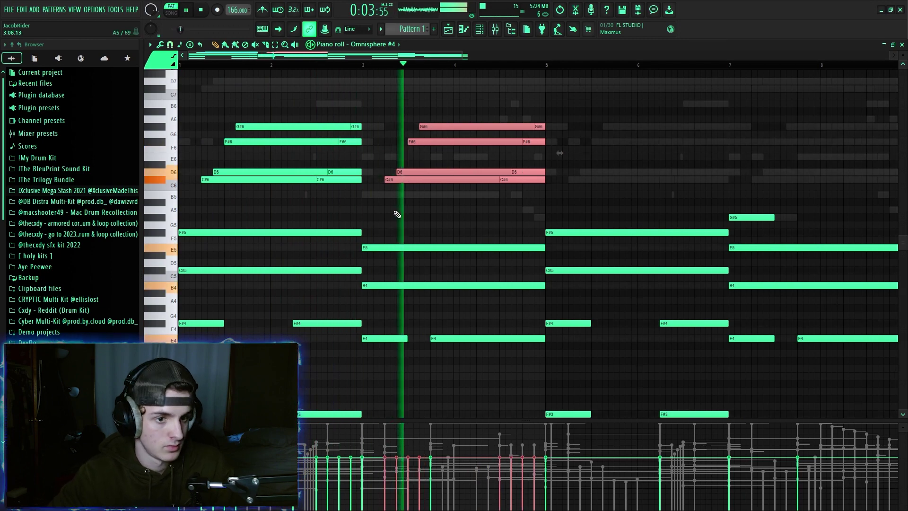
pyautogui.hotkey('ctrl', 'd')
# Duplicate the staggered high notes of bars 1 to 4 into bars 5 to 8 and play from the start.
pyautogui.scroll(-3, 474, 80)
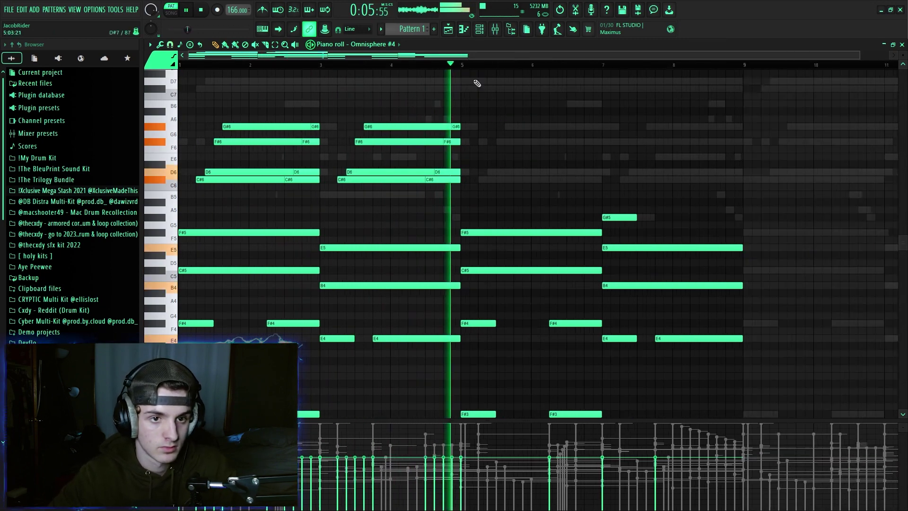
pyautogui.scroll(-2, 474, 84)
pyautogui.moveTo(452, 174); pyautogui.dragTo(188, 114)
pyautogui.press('space')
pyautogui.moveTo(344, 185); pyautogui.dragTo(377, 189)
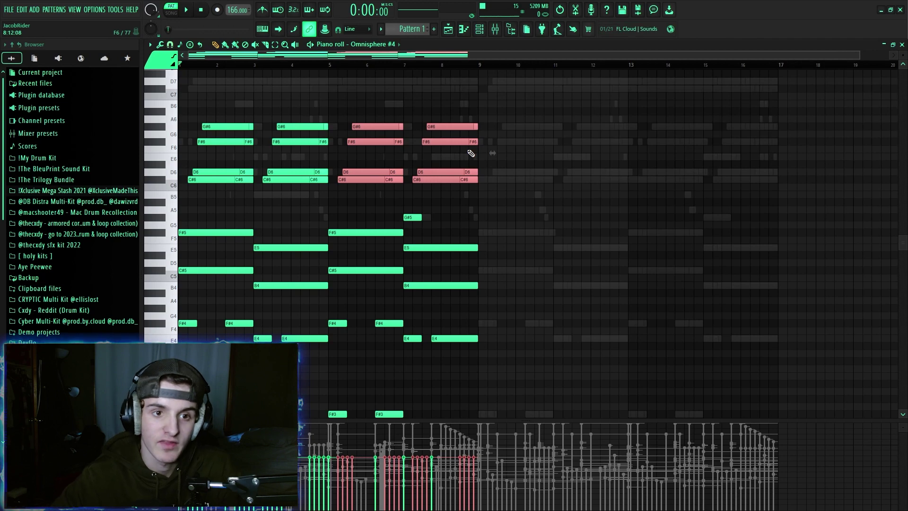
pyautogui.rightClick(299, 94)
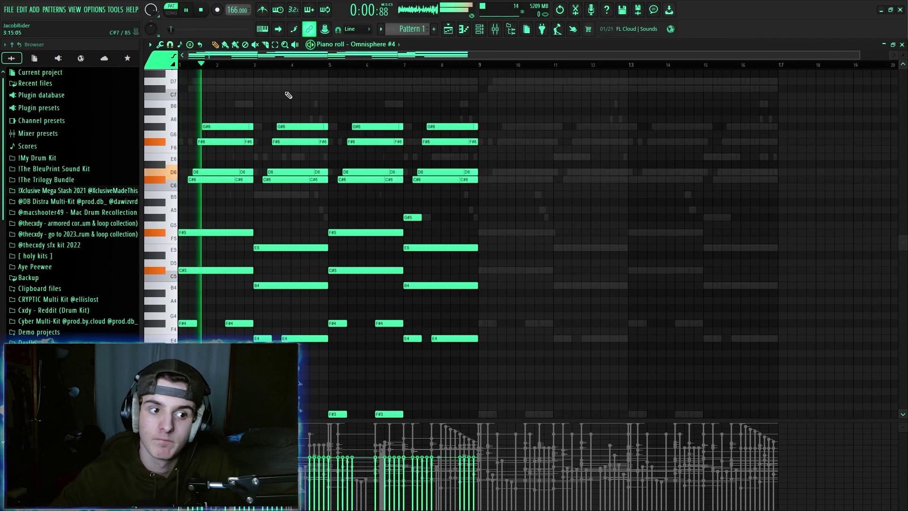
# Add a staggered higher layer of C#7, D7, F#7 and G#7 starting in bar 1, and play it.
pyautogui.scroll(2, 287, 93)
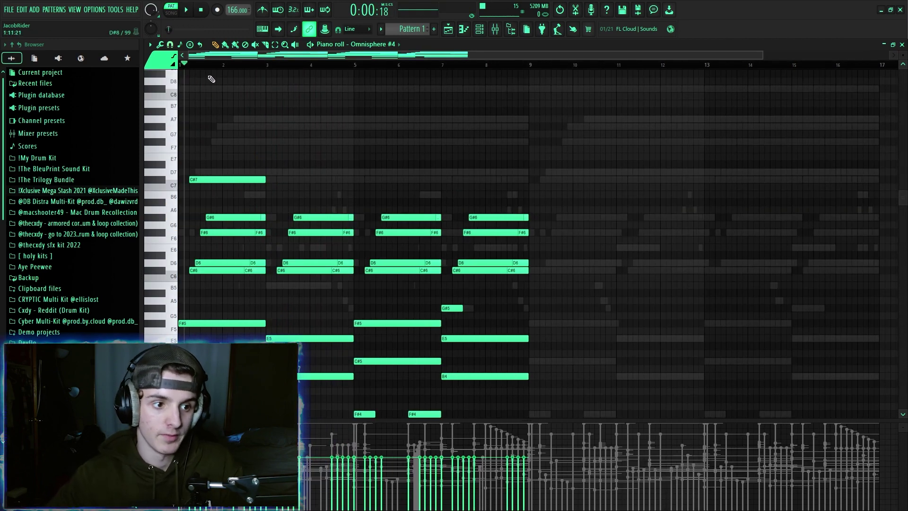
pyautogui.scroll(4, 211, 79)
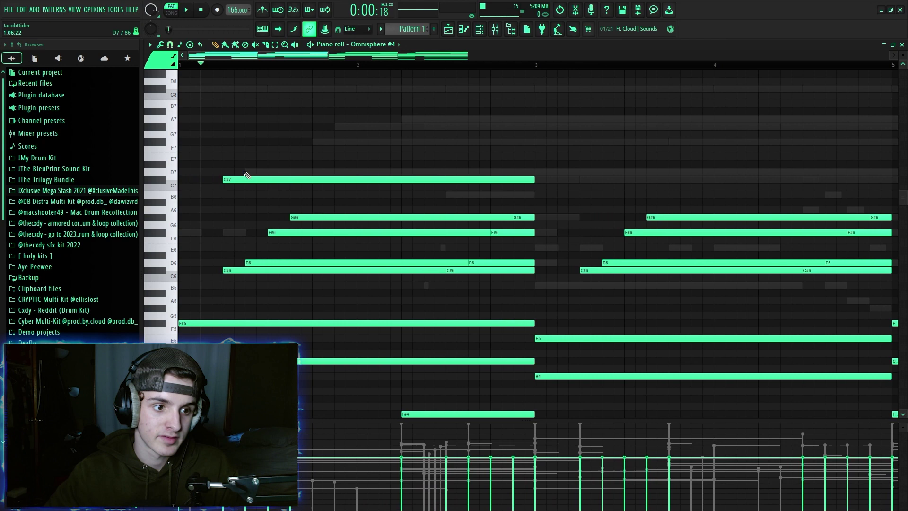
pyautogui.click(245, 172)
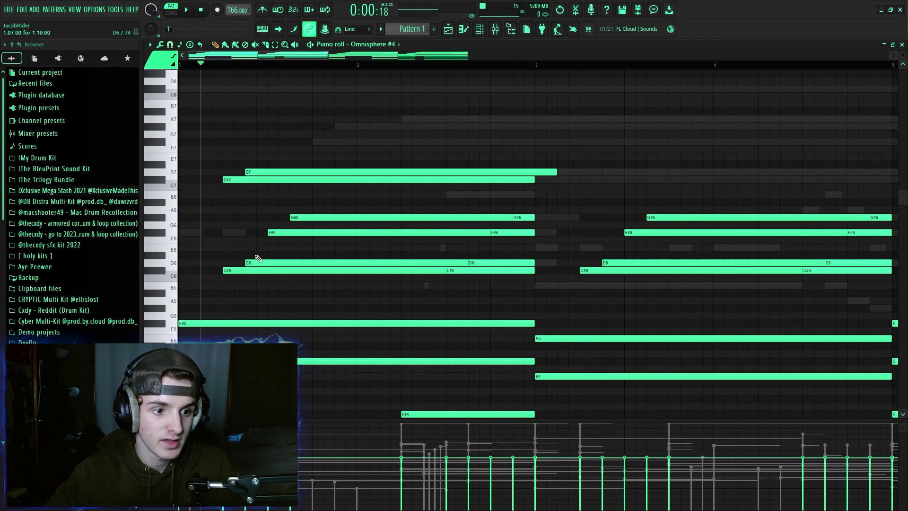
pyautogui.press('space')
pyautogui.click(243, 180)
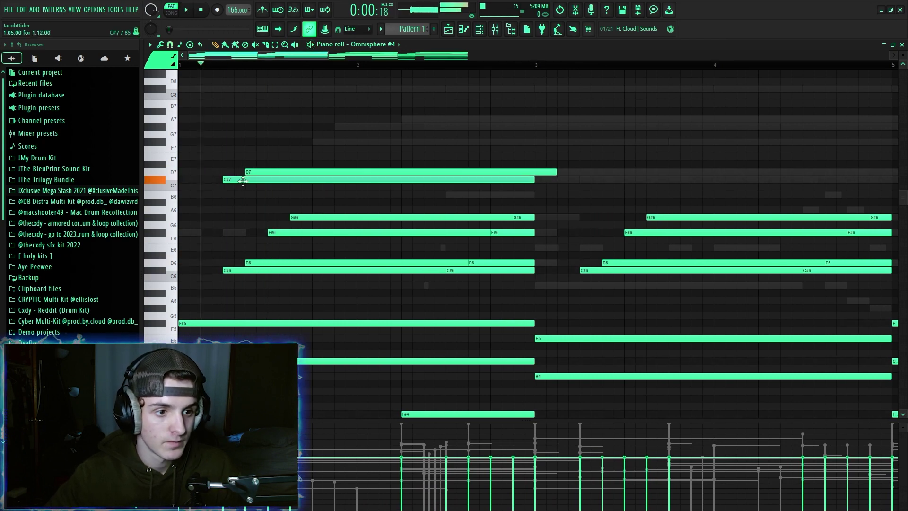
pyautogui.click(313, 142)
pyautogui.click(336, 127)
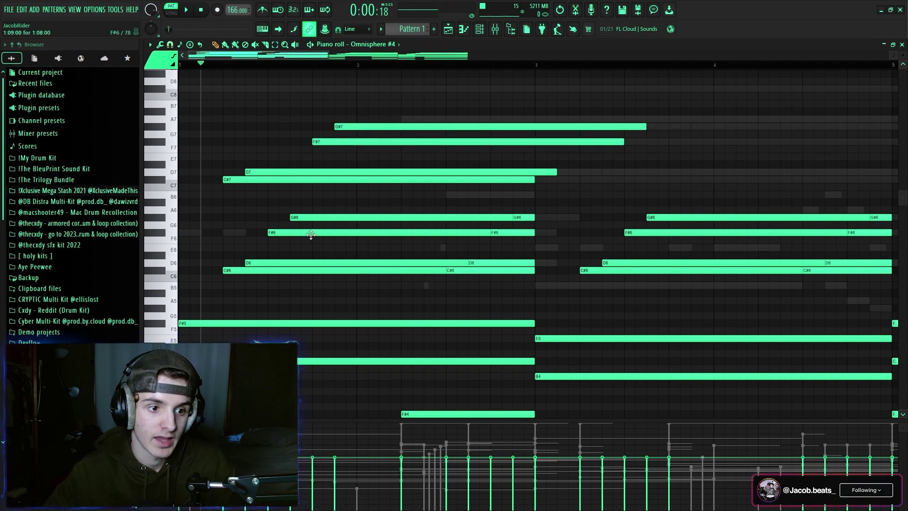
pyautogui.moveTo(304, 242); pyautogui.dragTo(301, 231)
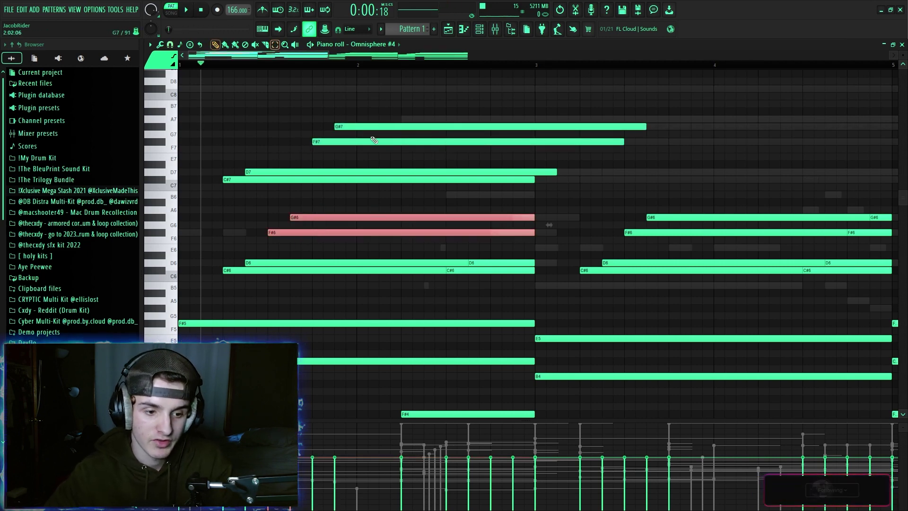
pyautogui.click(280, 133)
pyautogui.press('space')
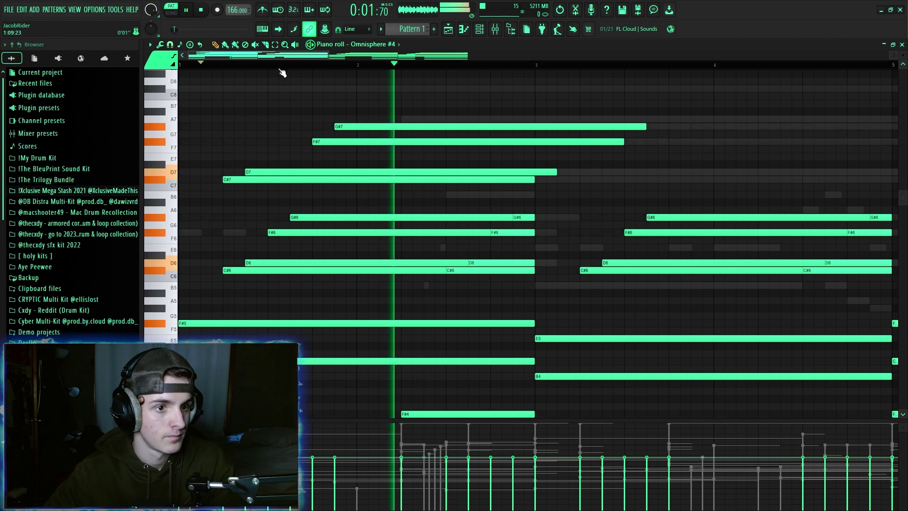
pyautogui.press('space')
# Add an A7 early in bar 2 after the G#7 and play the layered notes.
pyautogui.scroll(-3, 281, 67)
pyautogui.moveTo(283, 112); pyautogui.dragTo(275, 120)
pyautogui.press('space')
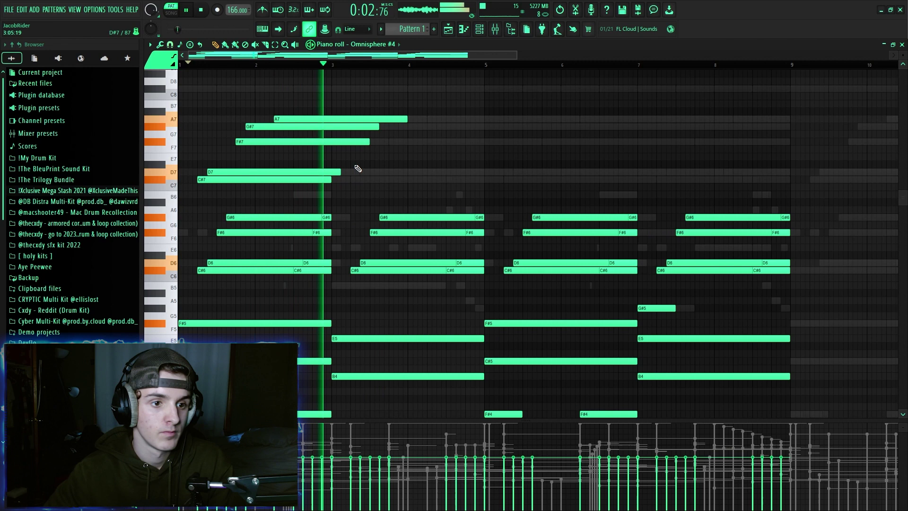
pyautogui.press('space')
# Repeat the C#7 to A7 layer every two bars up to bar 8 and split each G#7 shortly after the A7 begins.
pyautogui.moveTo(302, 189); pyautogui.dragTo(386, 94)
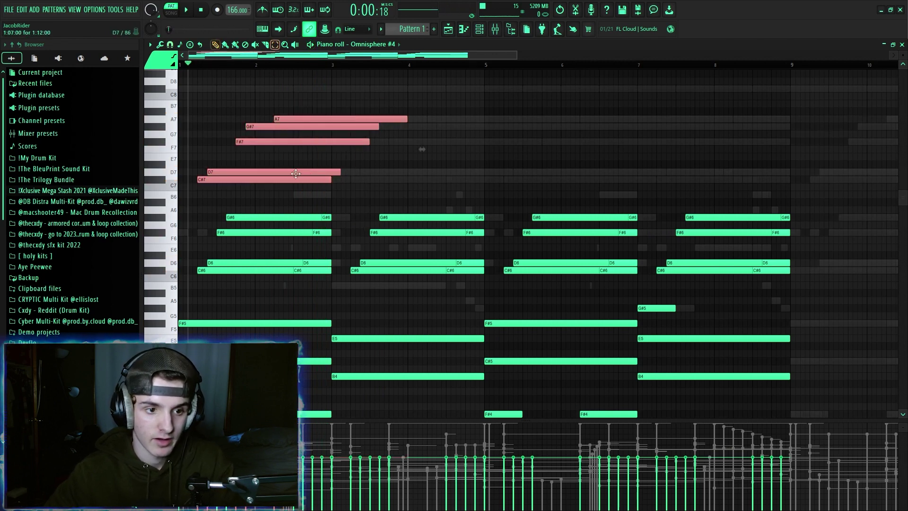
pyautogui.moveTo(288, 180); pyautogui.dragTo(751, 178)
pyautogui.hotkey('ctrl', 'd')
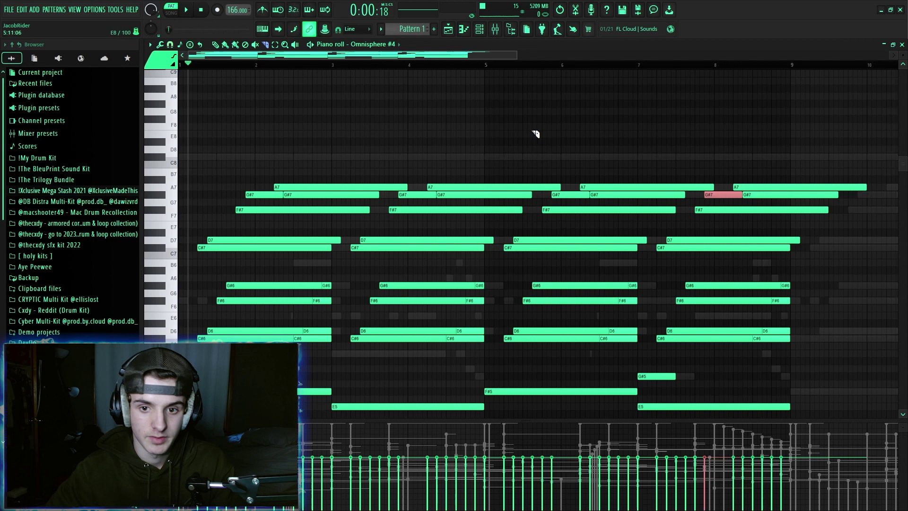
# Play the full eight-bar layered progression and review its high and low notes.
pyautogui.press('space')
pyautogui.scroll(-3, 390, 175)
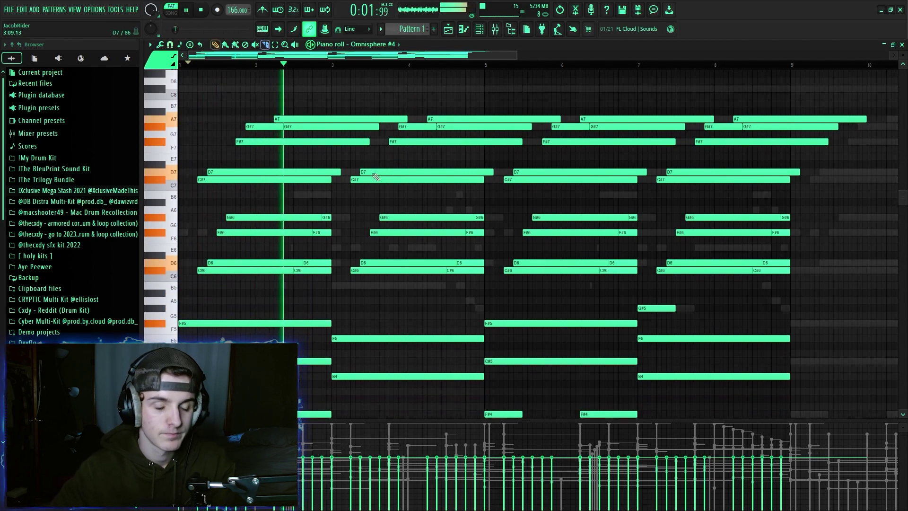
pyautogui.scroll(3, 369, 178)
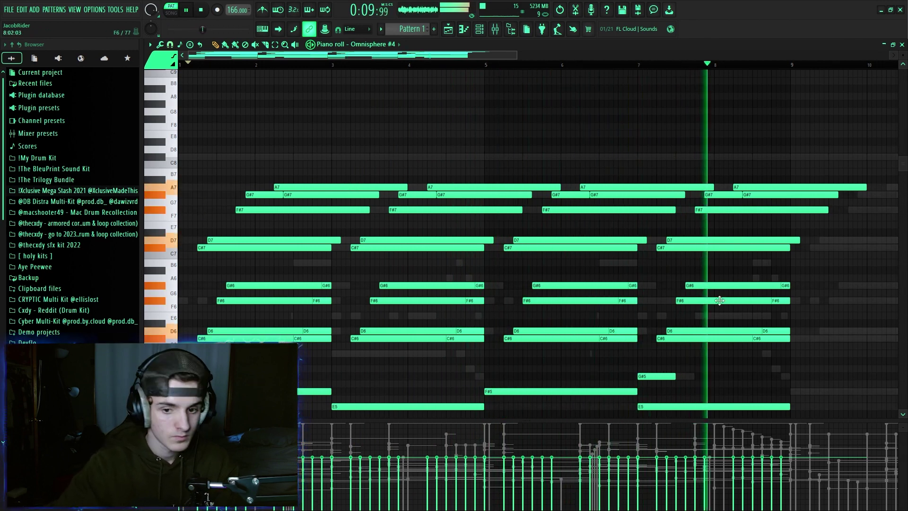
pyautogui.scroll(-5, 719, 298)
pyautogui.press('space')
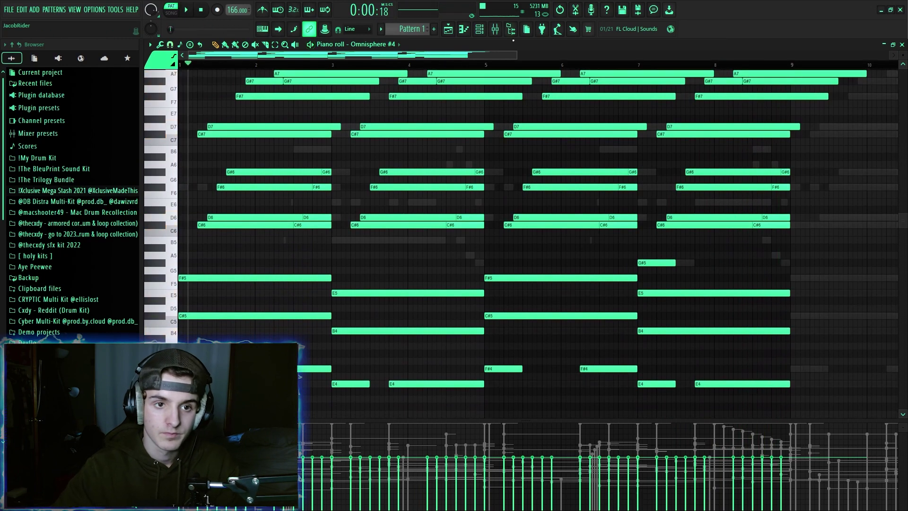
# Open the channel rack and delete the Omnisphere #4 channel.
pyautogui.click(479, 30)
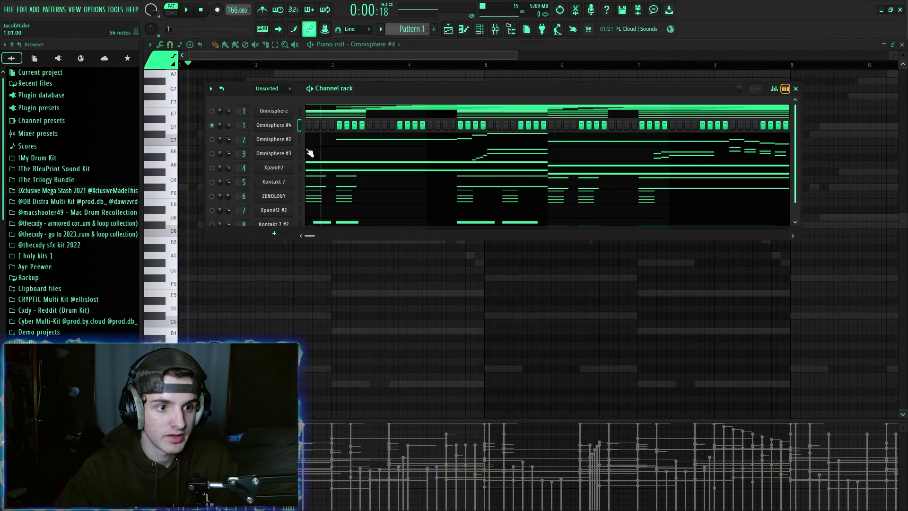
pyautogui.rightClick(285, 127)
pyautogui.click(315, 228)
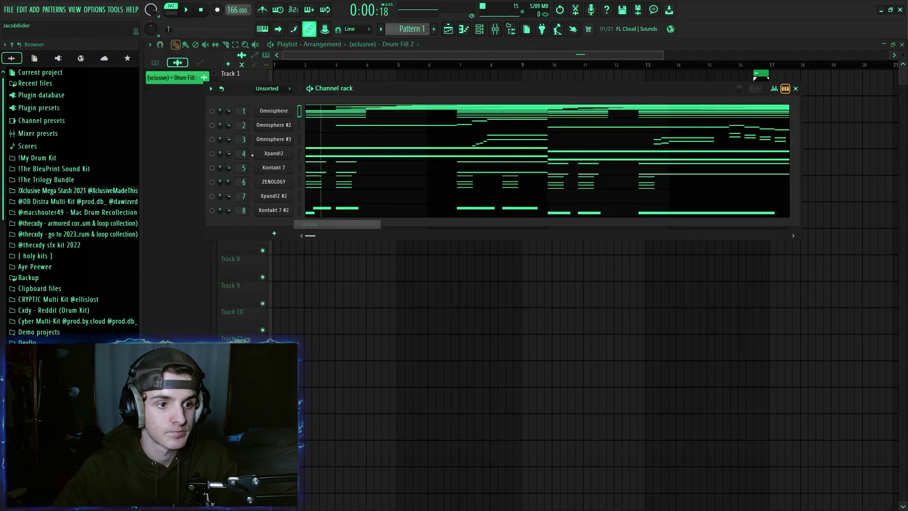
# Solo the Omnisphere #2 channel in the channel rack.
pyautogui.rightClick(217, 128)
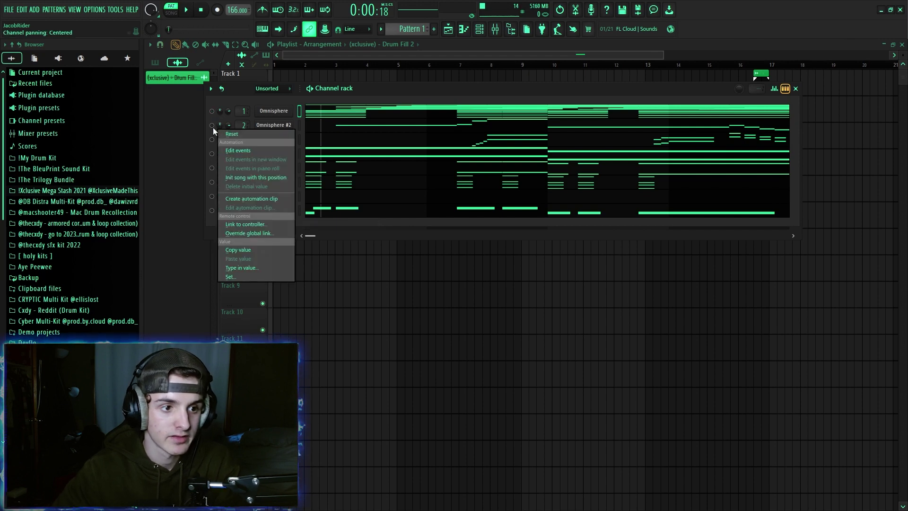
pyautogui.click(213, 127)
pyautogui.rightClick(212, 126)
pyautogui.click(221, 133)
pyautogui.rightClick(211, 124)
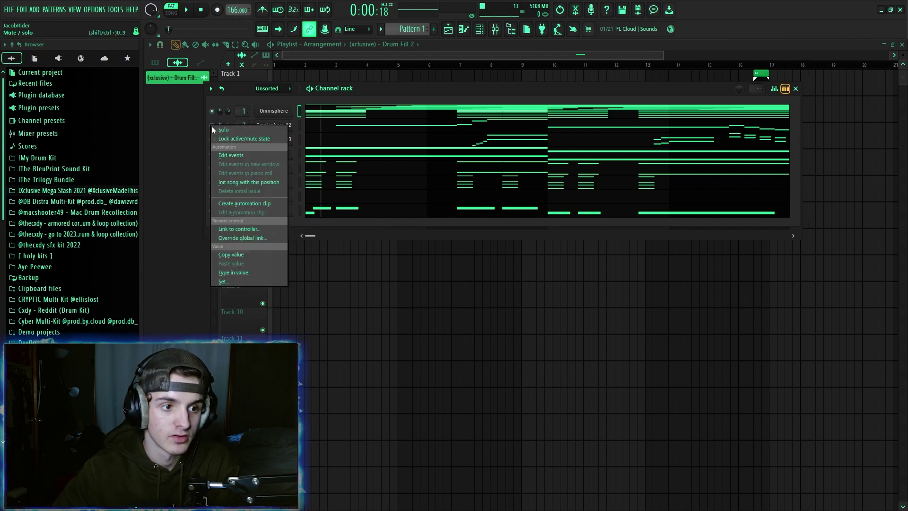
pyautogui.click(220, 131)
# Open the Omnisphere #2 piano roll, play its melody, and select the opening phrase from the first C#6 to the long B5.
pyautogui.click(345, 127)
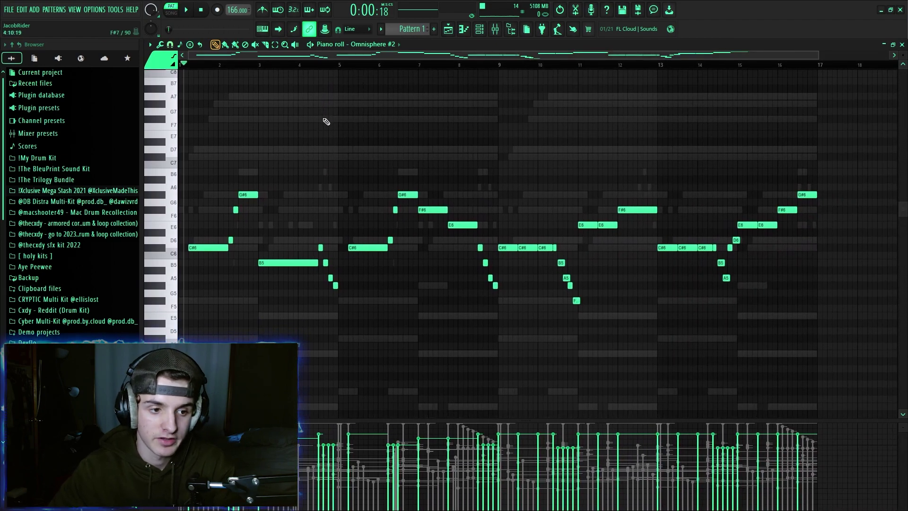
pyautogui.press('space')
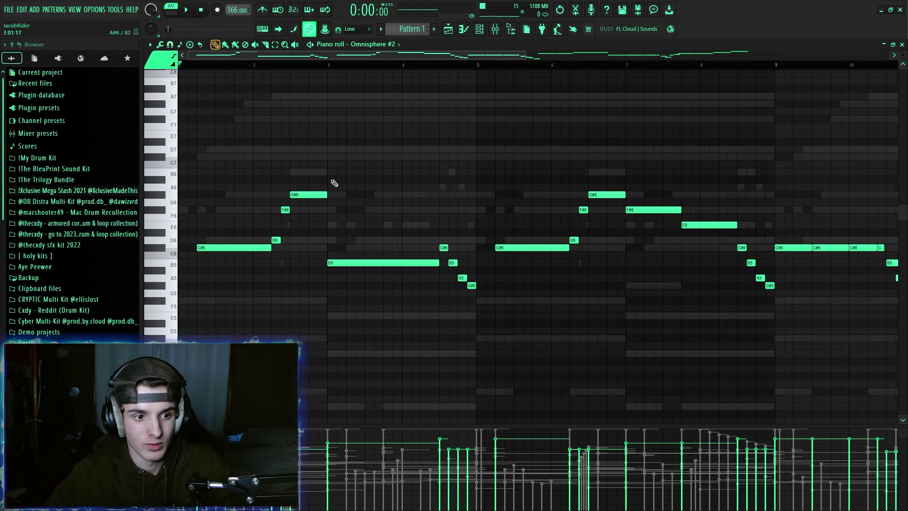
pyautogui.moveTo(219, 281); pyautogui.dragTo(343, 152)
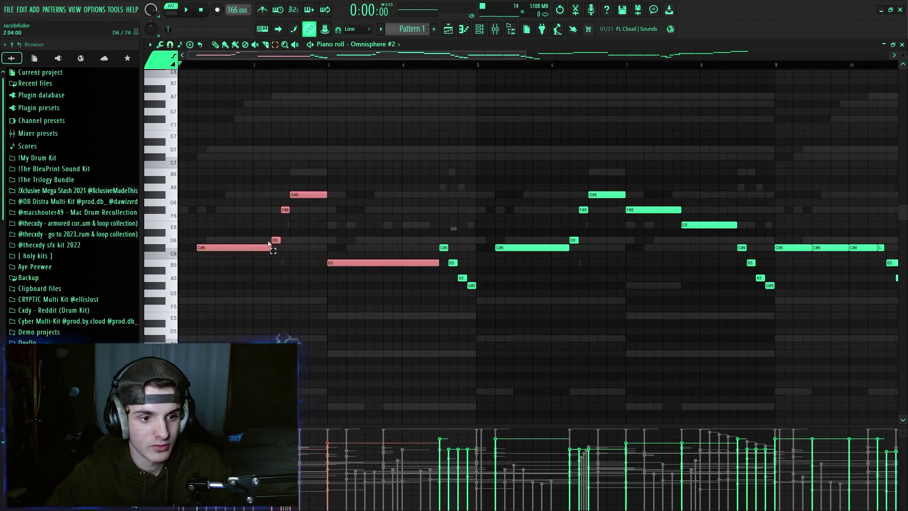
# Delete the melody's opening notes, from the first C#6 through the C#6 at the start of bar 5.
pyautogui.moveTo(301, 191); pyautogui.dragTo(183, 313)
pyautogui.moveTo(316, 128); pyautogui.dragTo(237, 255)
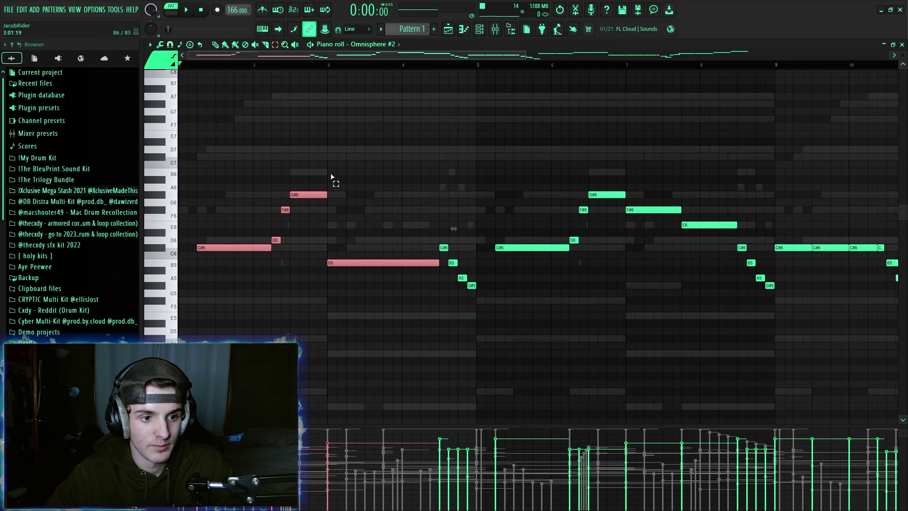
pyautogui.moveTo(332, 177); pyautogui.dragTo(229, 260)
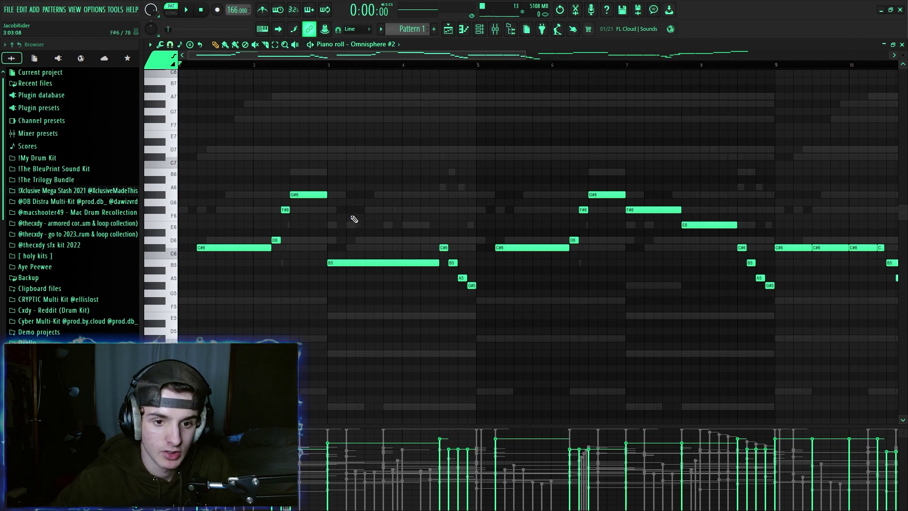
pyautogui.scroll(-3, 334, 66)
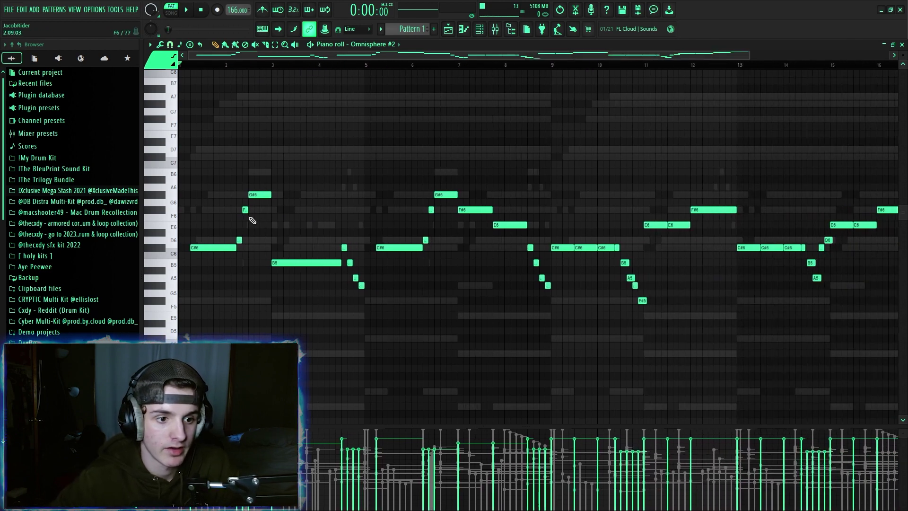
pyautogui.moveTo(290, 172); pyautogui.dragTo(219, 268)
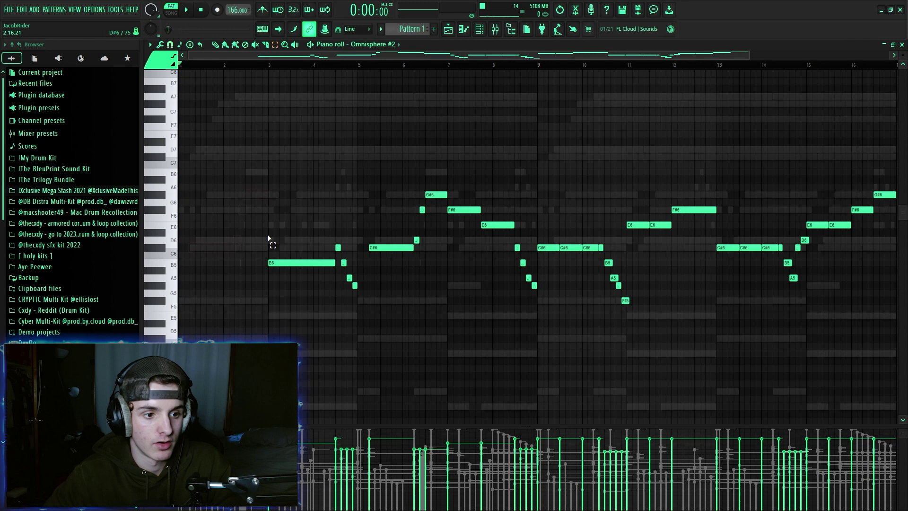
pyautogui.moveTo(268, 237); pyautogui.dragTo(371, 310)
pyautogui.press('Delete')
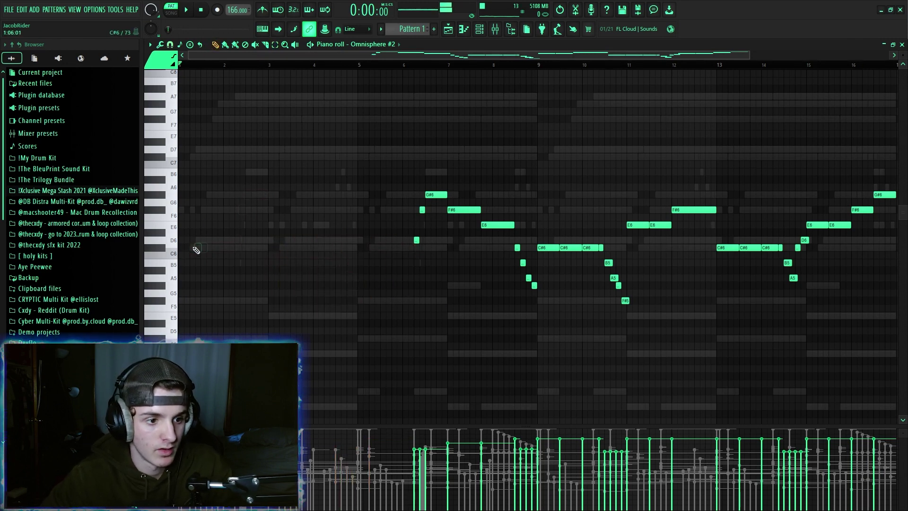
# Draw a long C#6 from the opening of the melody to the start of bar 3 and play it back.
pyautogui.moveTo(263, 249); pyautogui.dragTo(269, 249)
pyautogui.press('space')
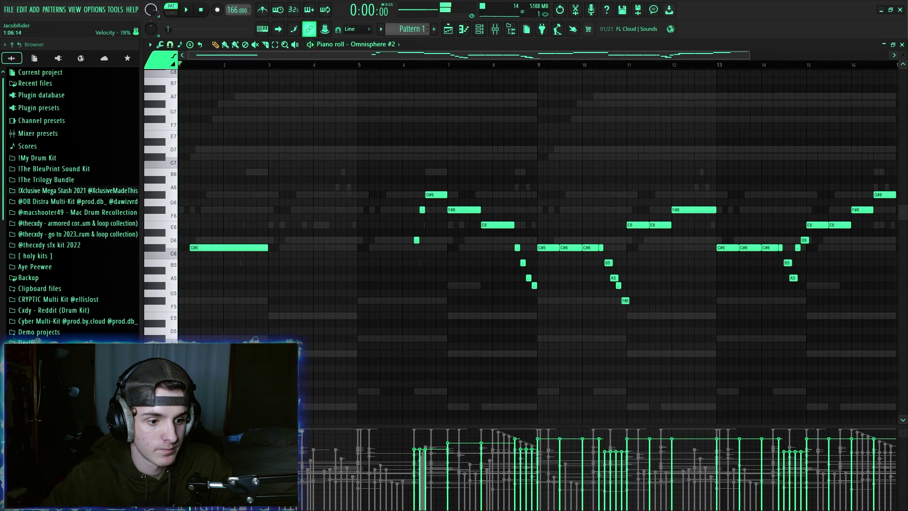
pyautogui.press('space')
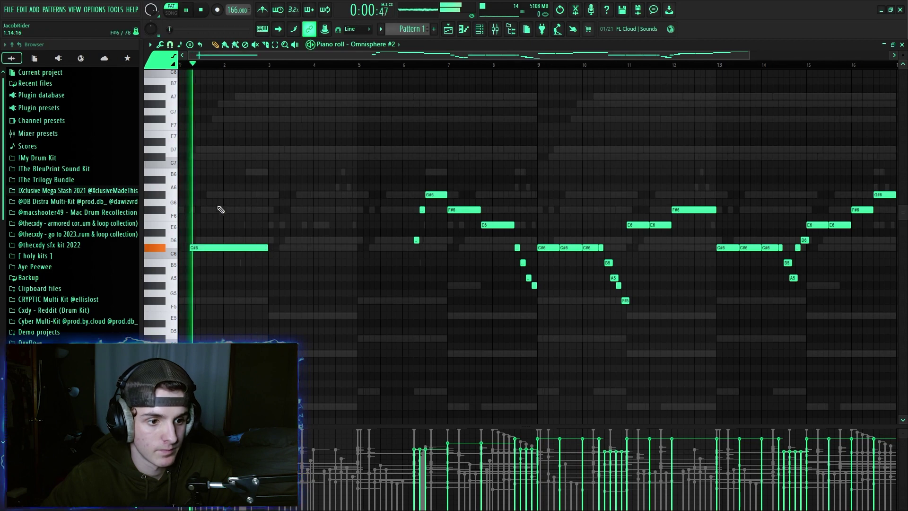
pyautogui.press('space')
# Add overlapping D6, F#6 and G#6 notes with staggered starts from the middle of bar 2 and play them.
pyautogui.click(249, 240)
pyautogui.click(245, 209)
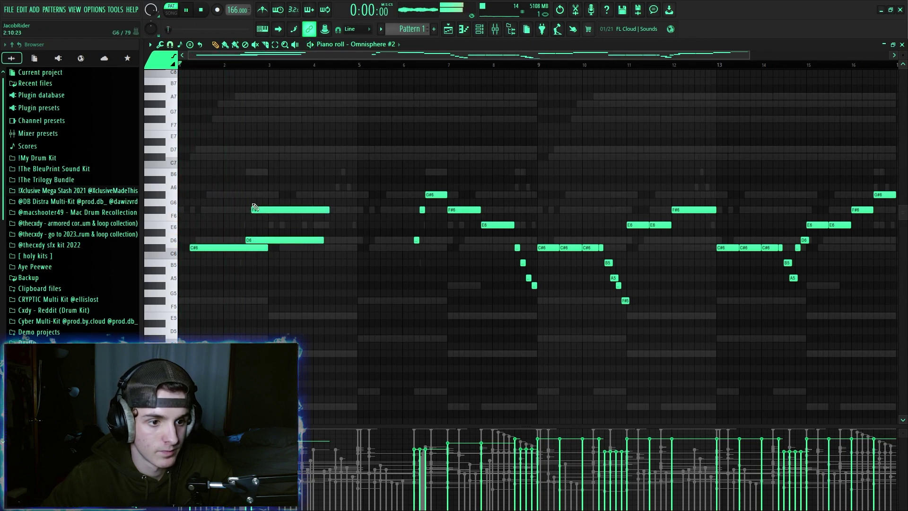
pyautogui.click(260, 194)
pyautogui.press('space')
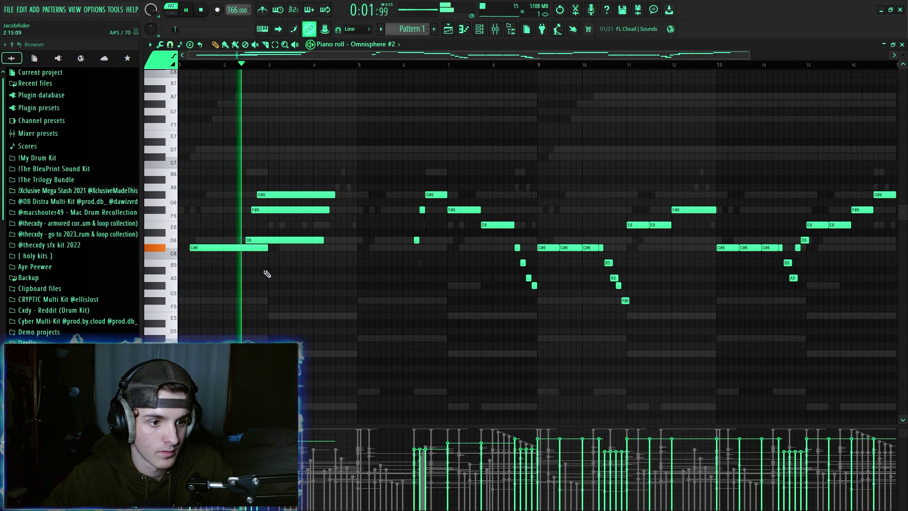
pyautogui.rightClick(269, 187)
pyautogui.press('space')
# Shorten the D6, F#6 and G#6 into a staggered run ending at bar 3 and trim the opening C#6 to the D6 start.
pyautogui.moveTo(283, 185); pyautogui.dragTo(279, 222)
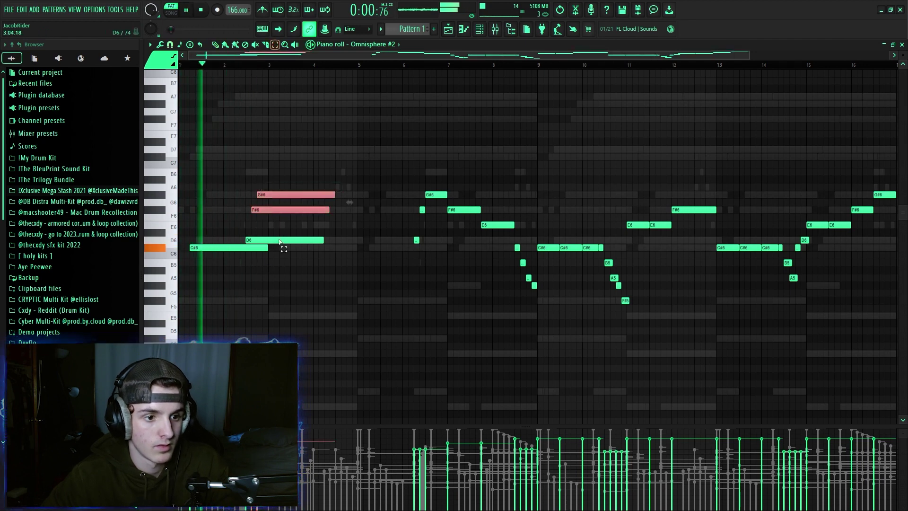
pyautogui.moveTo(291, 254); pyautogui.dragTo(259, 242)
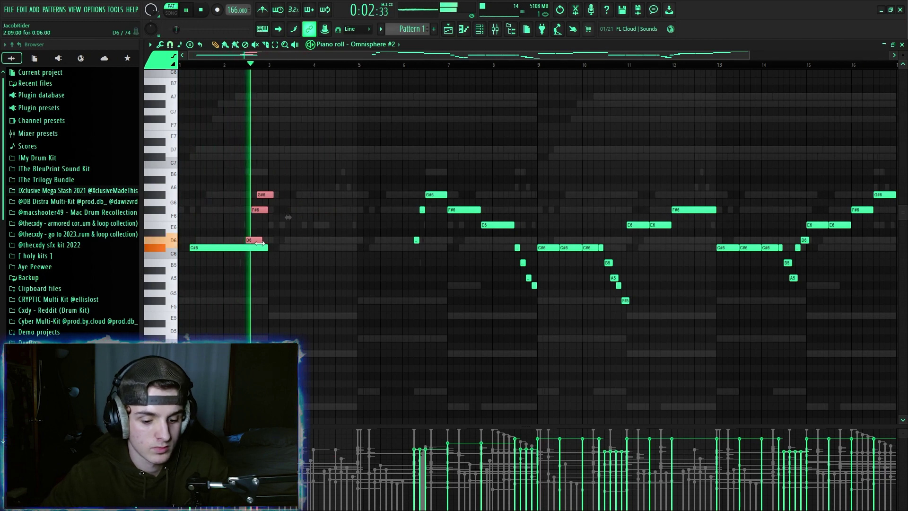
pyautogui.hotkey('ctrl', 'l')
pyautogui.moveTo(276, 287); pyautogui.dragTo(271, 211)
pyautogui.press('space')
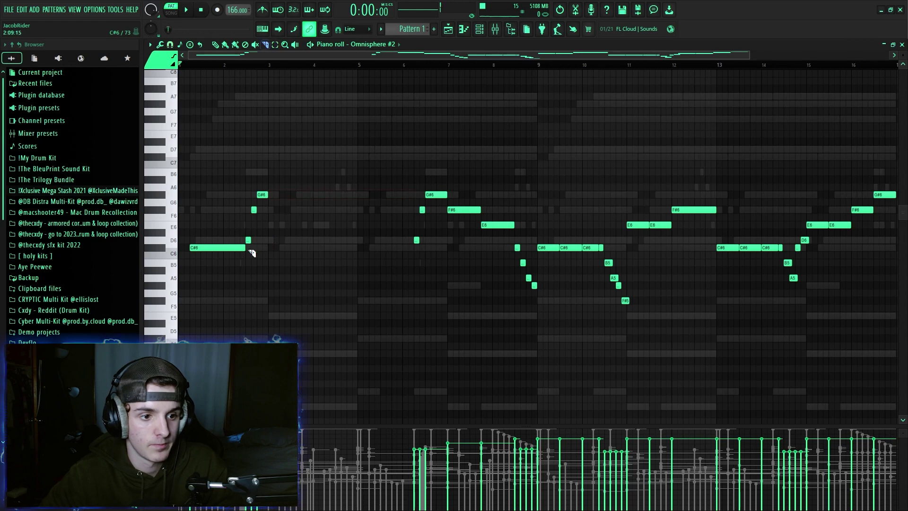
# Shift the D6, F#6, G#6 run a quarter bar earlier, refit the C#6 and G#6 lengths, and add a long B5 at bar 3.
pyautogui.press('space')
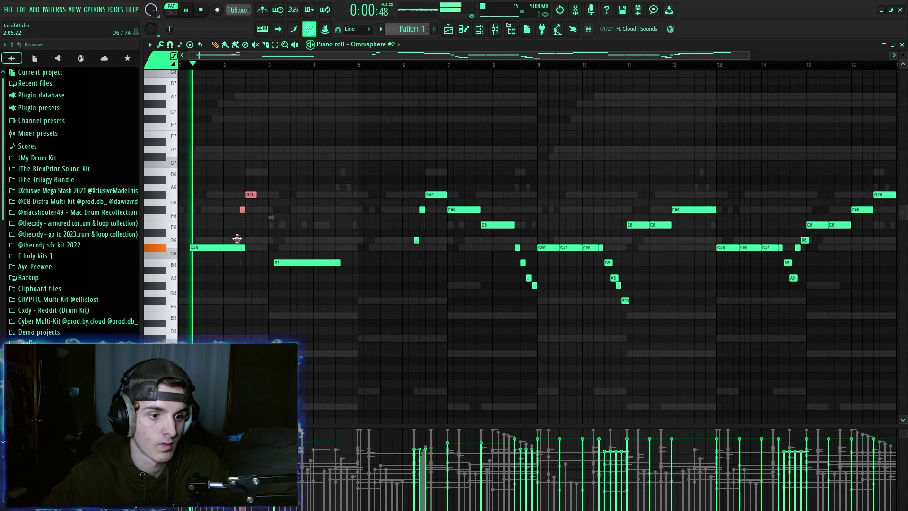
pyautogui.hotkey('ctrl', 'd')
pyautogui.moveTo(245, 248); pyautogui.dragTo(235, 248)
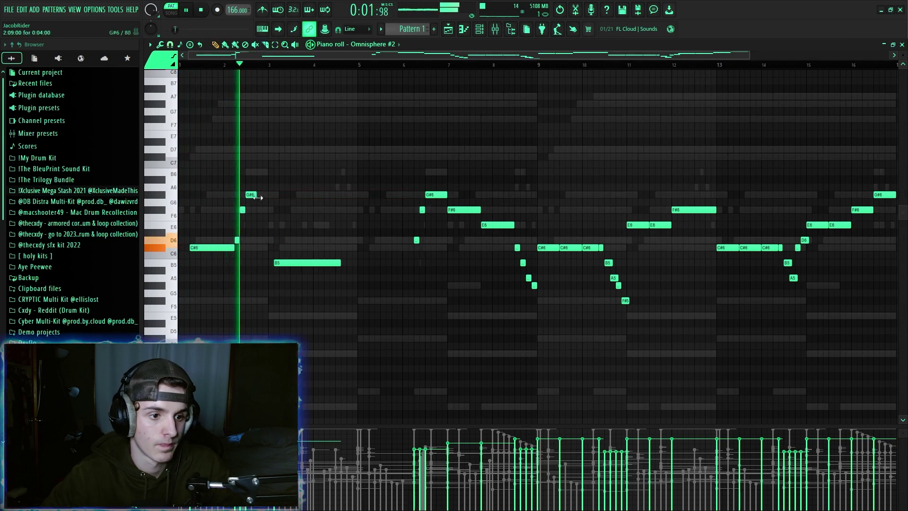
pyautogui.moveTo(258, 197); pyautogui.dragTo(269, 196)
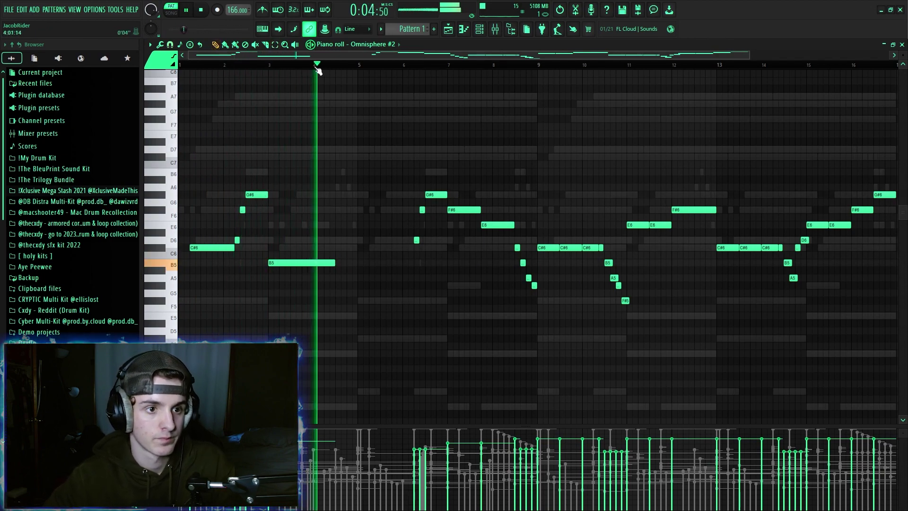
# Add a short descending run of C#6, B5, A5 and G#5 after the long B5 in bar 4, checking it by playback.
pyautogui.scroll(4, 318, 70)
pyautogui.press('space')
pyautogui.click(388, 250)
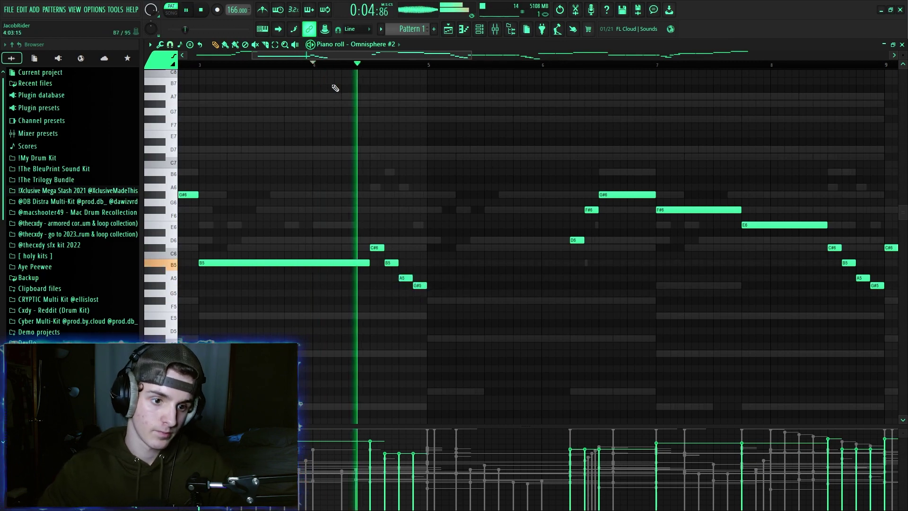
pyautogui.press('space')
# Try to duplicate the opening four-bar phrase to bar 5.
pyautogui.scroll(-4, 371, 70)
pyautogui.scroll(-3, 372, 71)
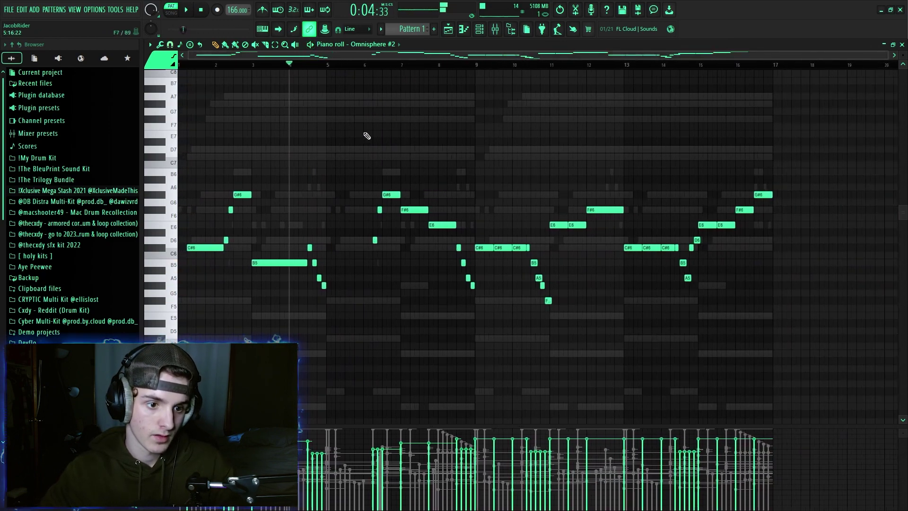
pyautogui.moveTo(318, 314); pyautogui.dragTo(182, 132)
pyautogui.hotkey('ctrl', 'b')
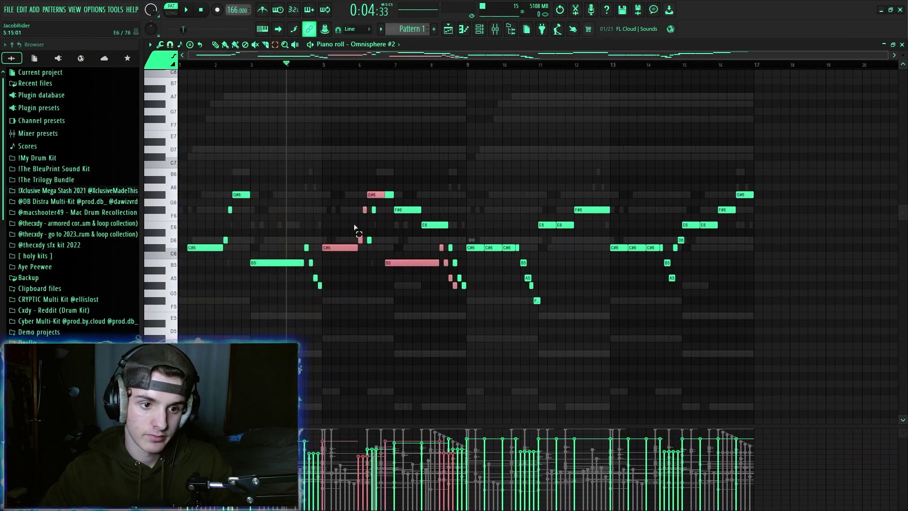
pyautogui.hotkey('ctrl', 'z')
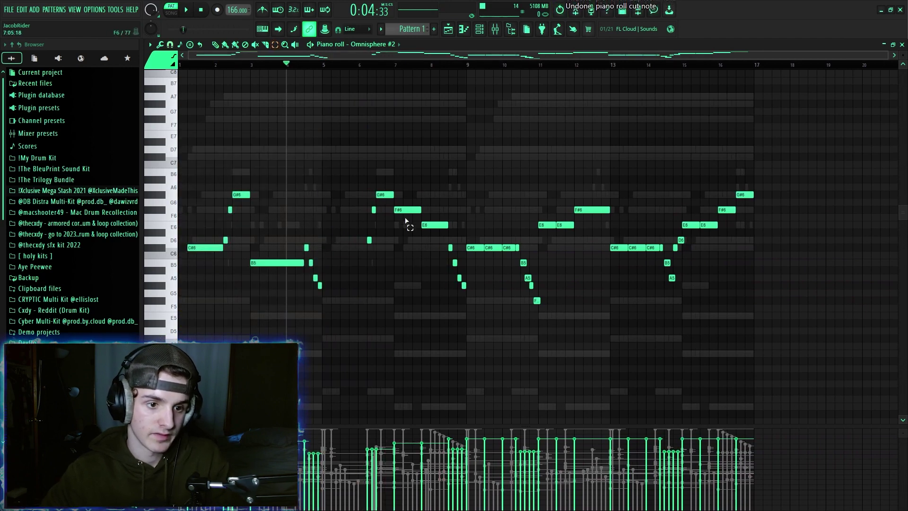
# Play the phrase ending before bar 9 and replace the notes from bar 9 with repeated half-bar C#6 notes up to bar 17.
pyautogui.press('space')
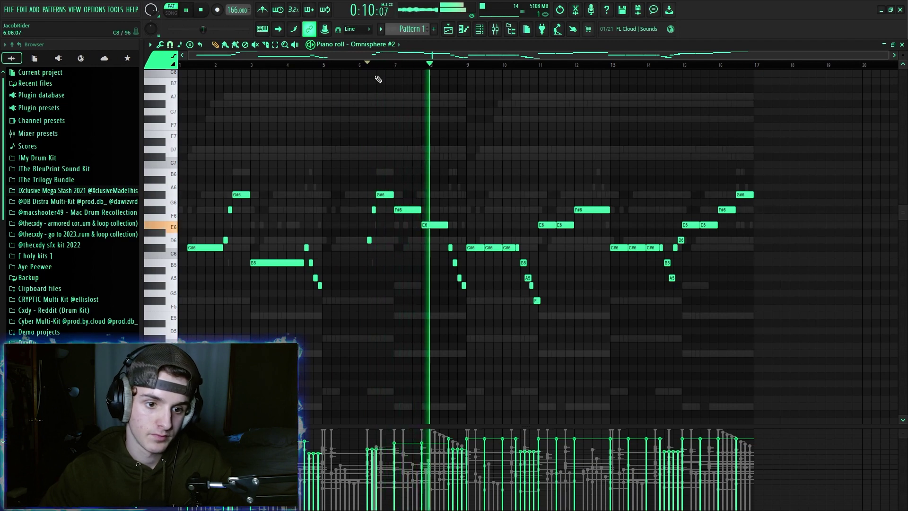
pyautogui.press('space')
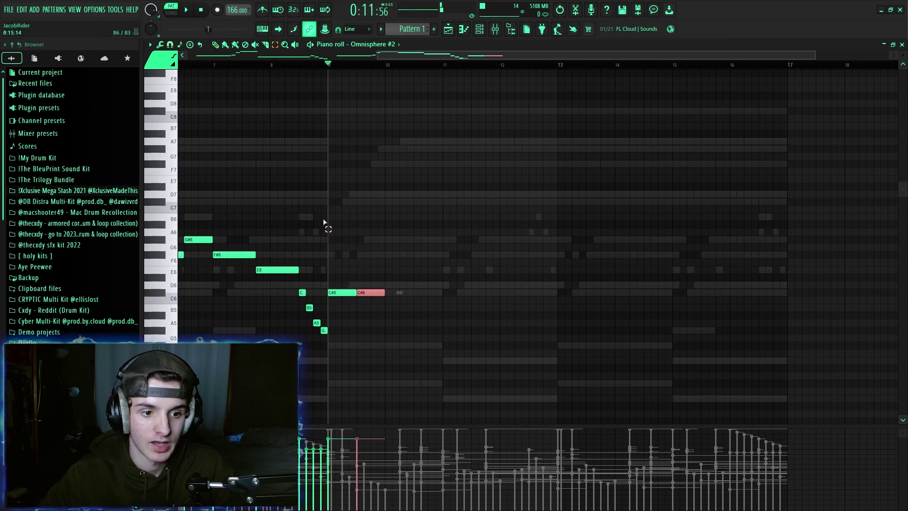
pyautogui.hotkey('ctrl', 'b')
pyautogui.hotkey('ctrl', 'b')
pyautogui.hotkey('ctrl', 'b')
pyautogui.hotkey('ctrl', 'b')
pyautogui.hotkey('ctrl', 'b')
pyautogui.hotkey('ctrl', 'b')
pyautogui.hotkey('ctrl', 'b')
pyautogui.hotkey('ctrl', 'b')
pyautogui.hotkey('ctrl', 'b')
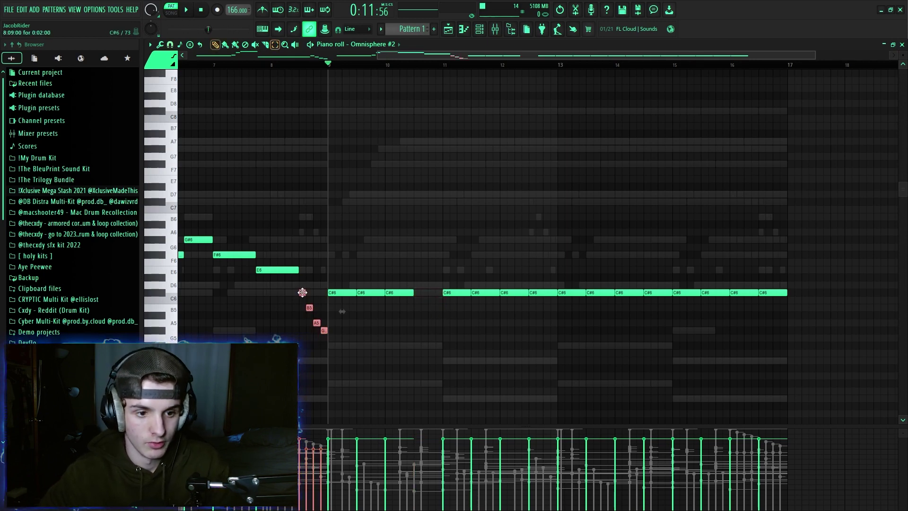
# Copy the short descending C#6, B5, A5, G#5 run to the end of bar 10 and play it back.
pyautogui.hotkey('ctrl', 'd')
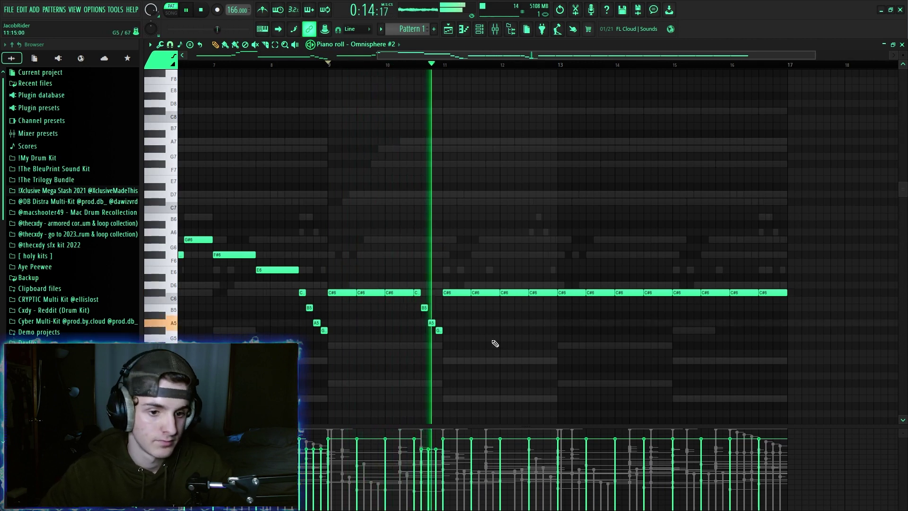
pyautogui.press('space')
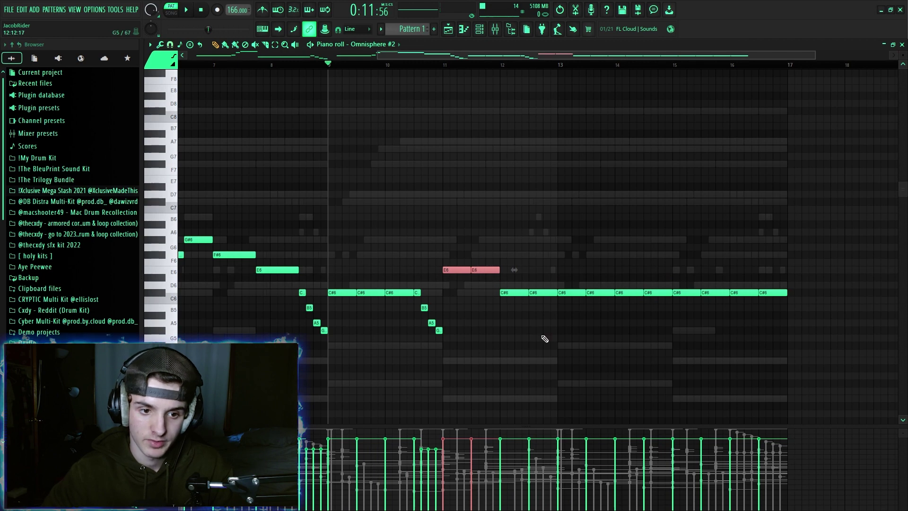
# Raise the two notes in bar 11 to E6 and replace those in bar 12 with one F#6 lasting the whole bar.
pyautogui.hotkey('ctrl', 'd')
pyautogui.moveTo(520, 278); pyautogui.dragTo(544, 275)
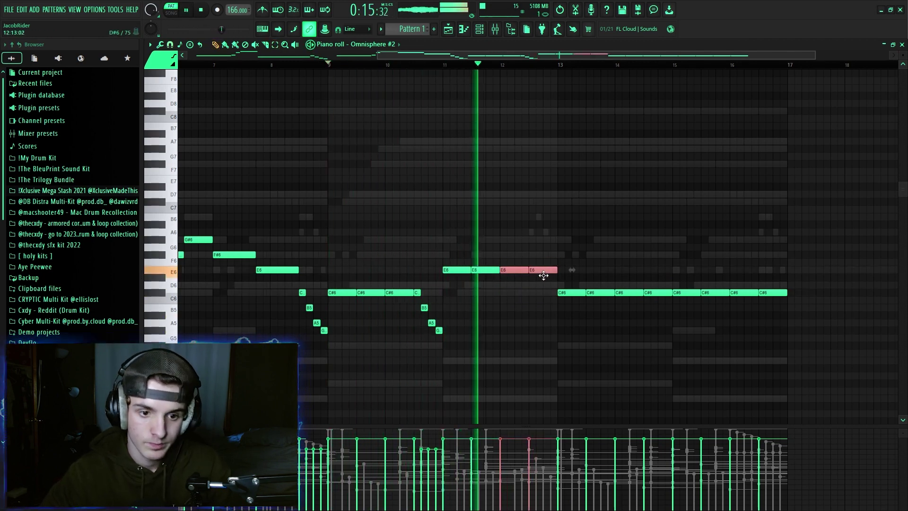
pyautogui.press('space')
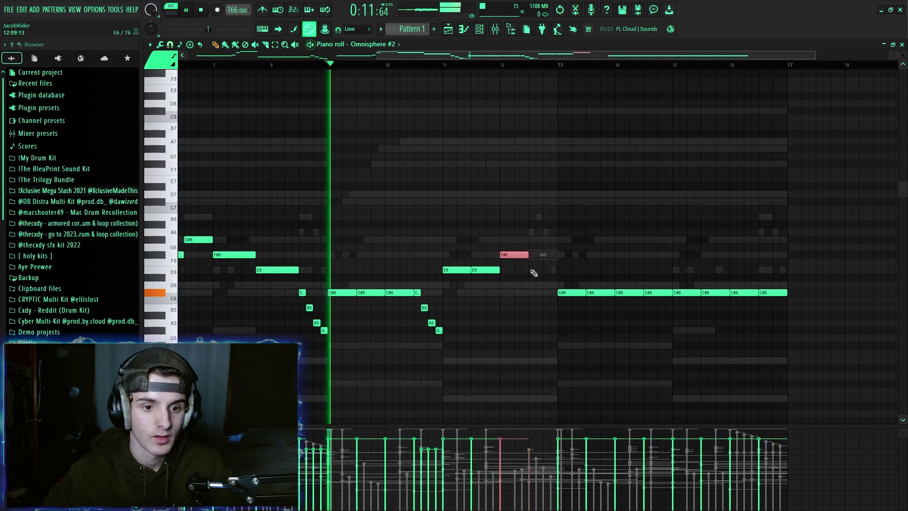
pyautogui.moveTo(527, 254); pyautogui.dragTo(556, 255)
pyautogui.hotkey('ctrl', 'd')
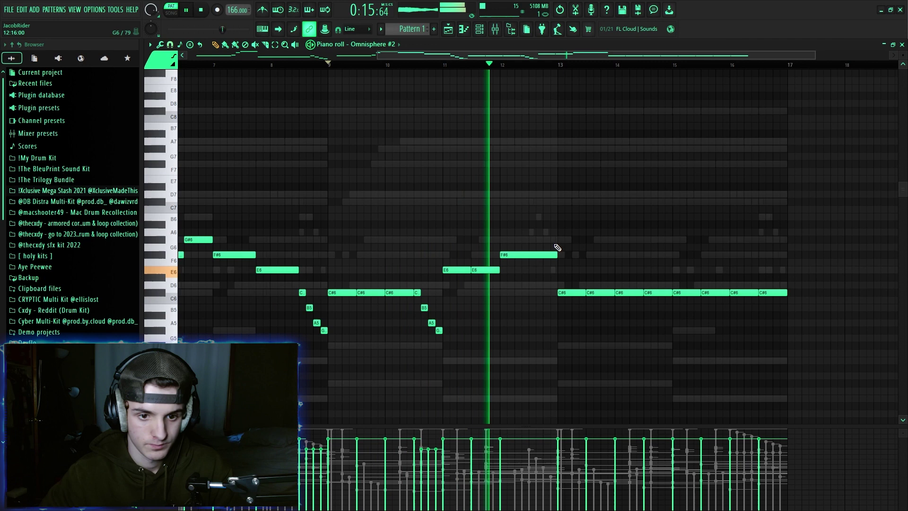
# Delete the repeated C#6 notes from bar 13 onward and duplicate the phrase from bars 9 to 12 in their place.
pyautogui.keyDown('ctrl'); pyautogui.click(570, 293); pyautogui.keyUp('ctrl')
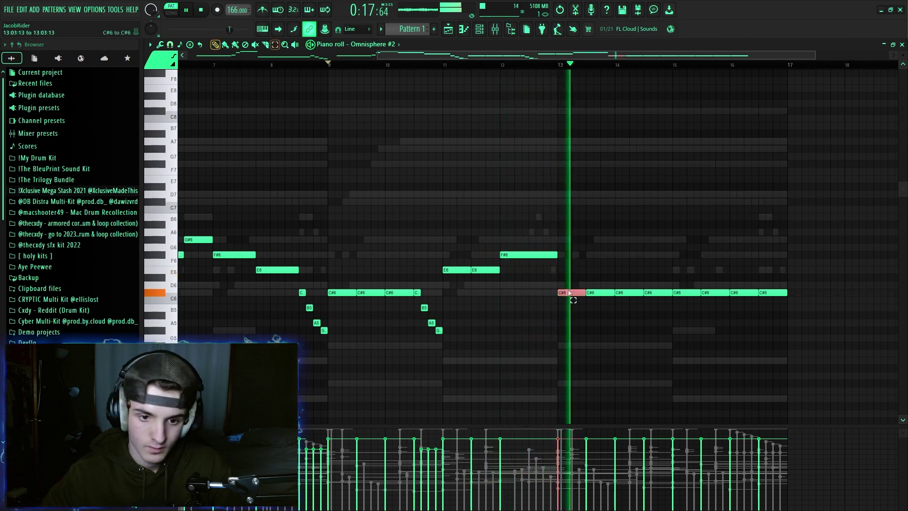
pyautogui.moveTo(570, 293); pyautogui.dragTo(781, 303)
pyautogui.press('Delete')
pyautogui.moveTo(539, 420); pyautogui.dragTo(312, 198)
pyautogui.hotkey('ctrl', 'b')
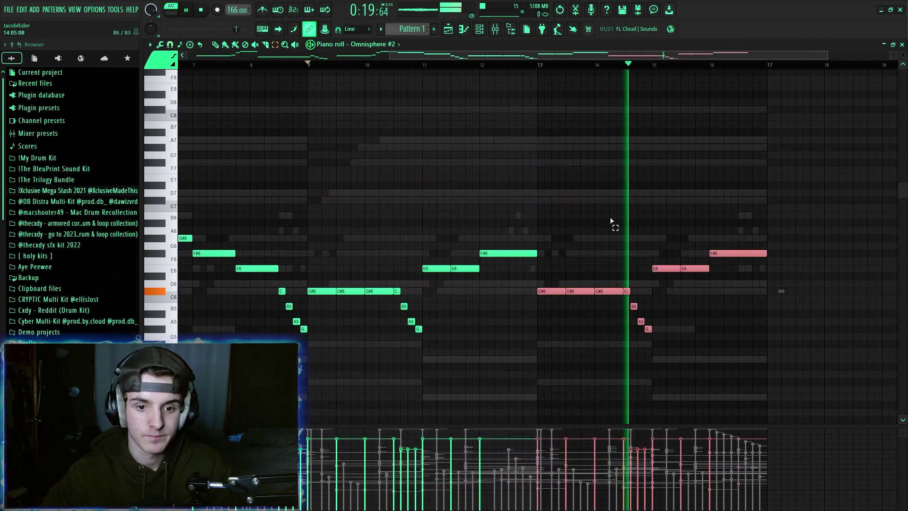
pyautogui.click(610, 221)
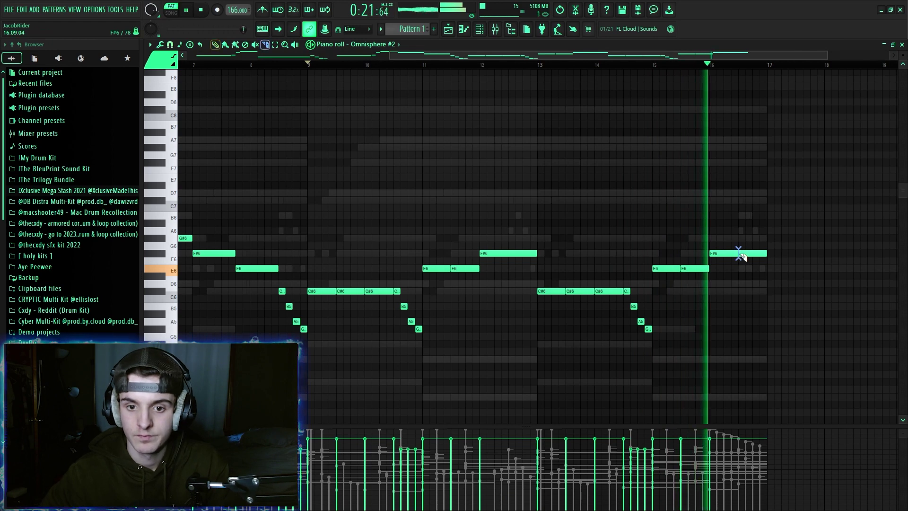
# Slice the final F#6 in bar 16 in half and replace its second half with a G#6.
pyautogui.keyDown('shift'); pyautogui.rightClick(740, 256); pyautogui.keyUp('shift')
pyautogui.press('space')
pyautogui.click(750, 238)
pyautogui.rightClick(752, 254)
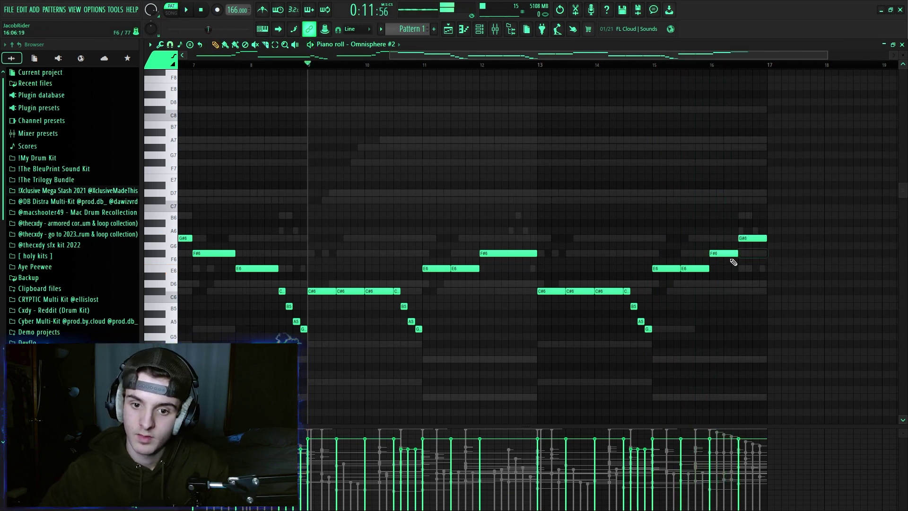
# Try removing the two E6 notes in bar 15.
pyautogui.rightClick(695, 268)
pyautogui.rightClick(676, 269)
pyautogui.hotkey('ctrl', 'z')
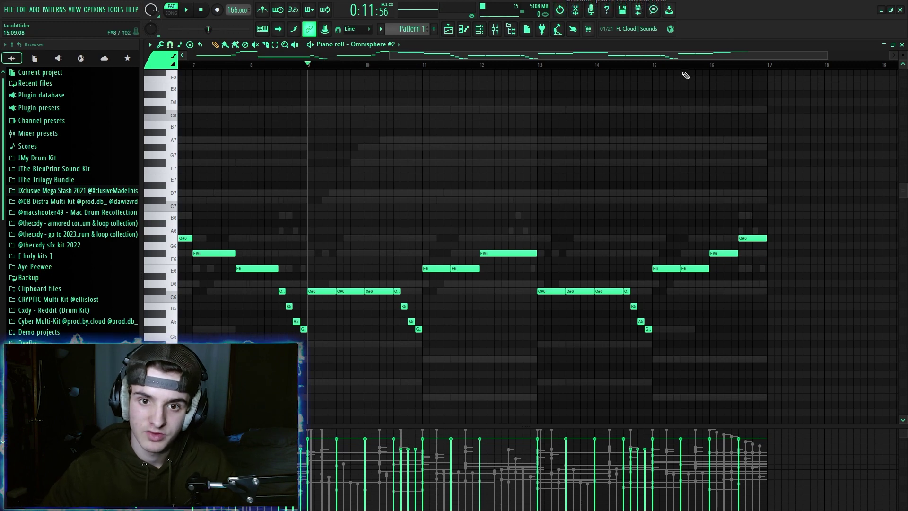
# Play the ending of the melody from bar 16.
pyautogui.click(712, 66)
pyautogui.press('space')
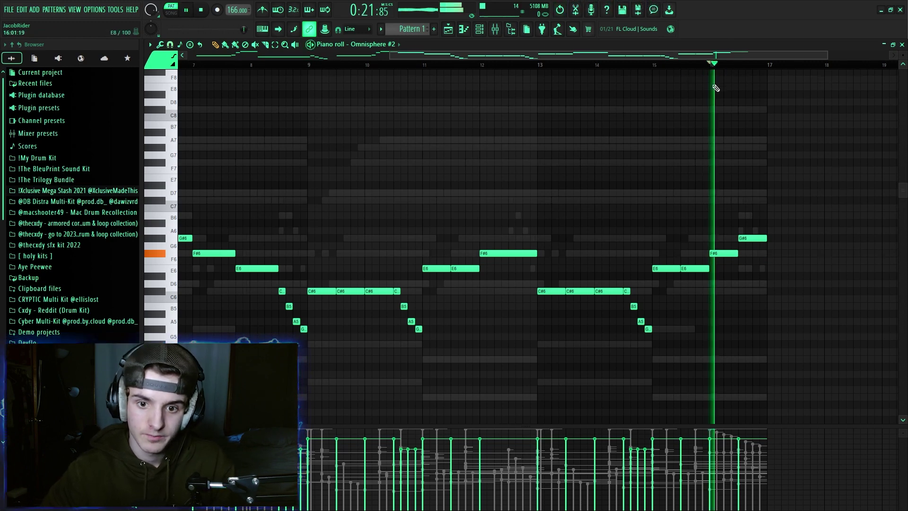
pyautogui.press('space')
# Open the Omnisphere #3 piano roll and set the playback position in bar 2, just before its first notes.
pyautogui.scroll(-4, 324, 70)
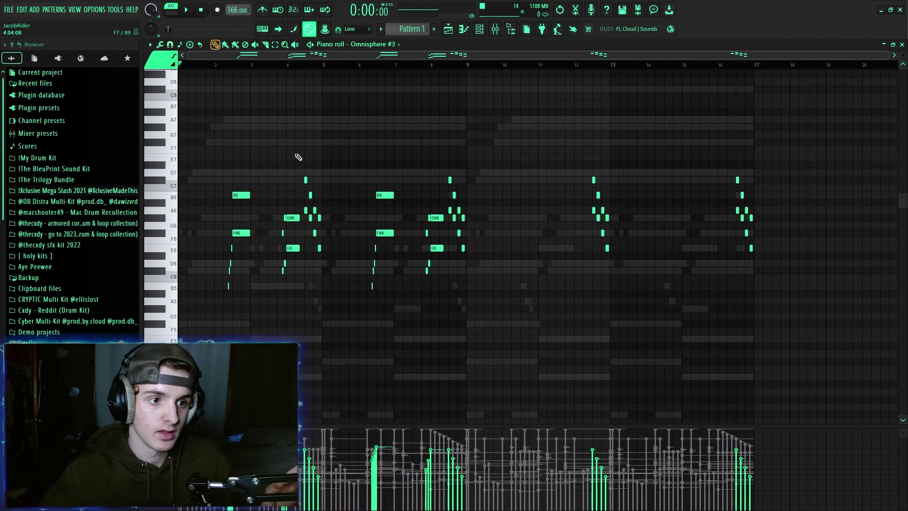
pyautogui.click(225, 69)
pyautogui.scroll(1, 235, 137)
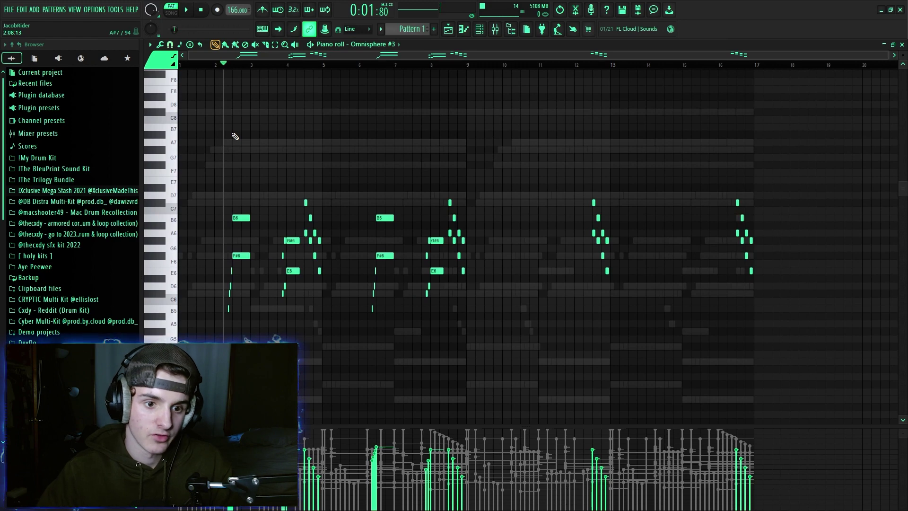
# Play the opening phrase from bar 2 and highlight its four short rising notes, B5, C#6, D6 and E6.
pyautogui.press('space')
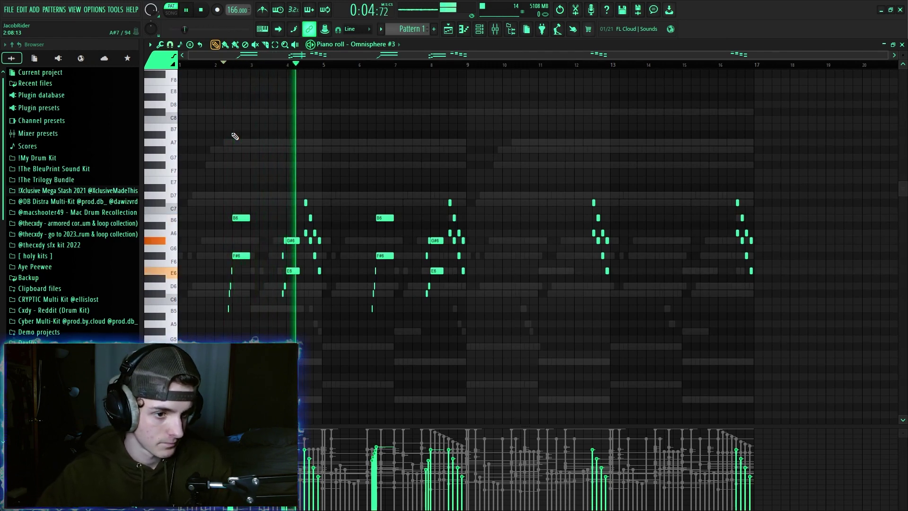
pyautogui.press('space')
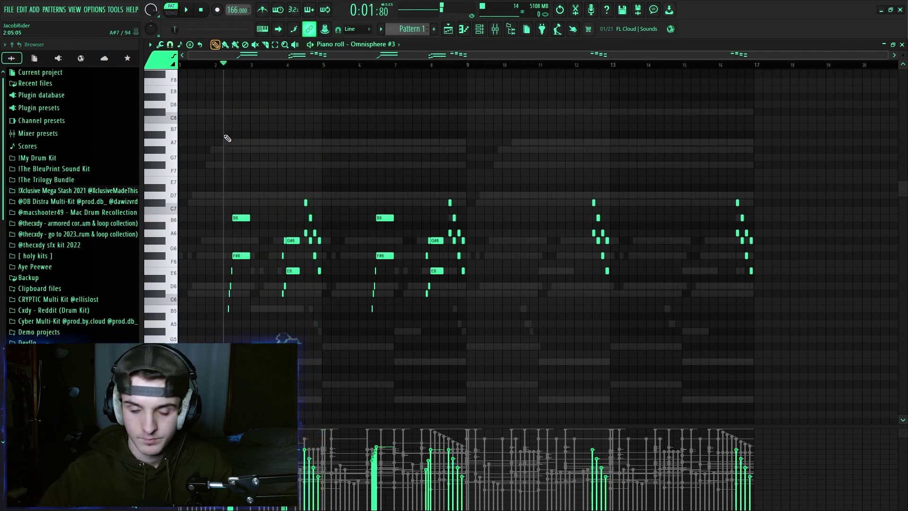
pyautogui.scroll(5, 221, 67)
pyautogui.keyDown('ctrl'); pyautogui.moveTo(275, 318); pyautogui.dragTo(318, 273); pyautogui.keyUp('ctrl')
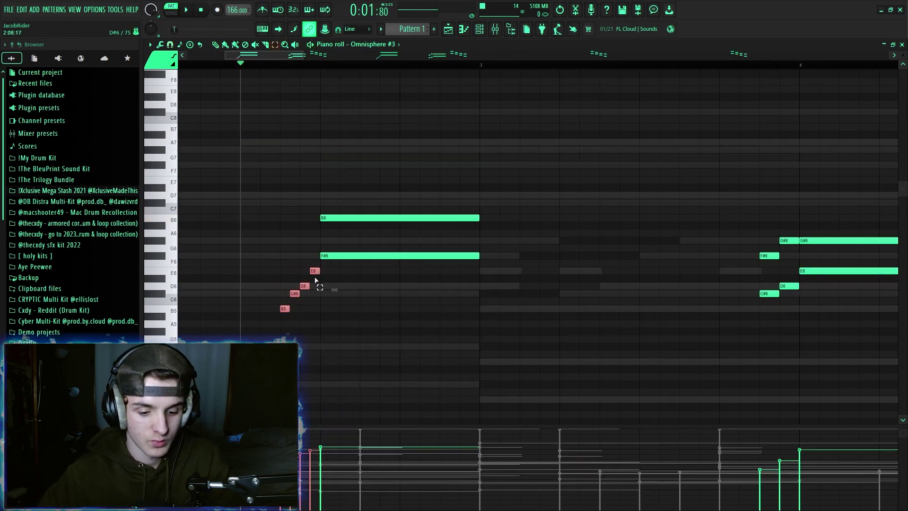
pyautogui.scroll(-5, 262, 66)
# Try stacking B5, C#6, D6, E6, F#6, G#6, A6 and C#7 notes at the start of bar 1, and clear them.
pyautogui.scroll(6, 187, 66)
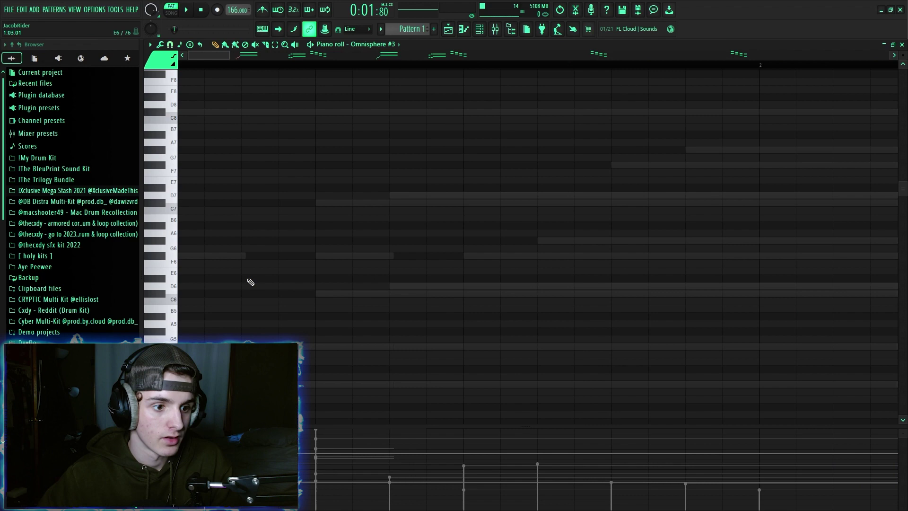
pyautogui.click(180, 311)
pyautogui.click(181, 293)
pyautogui.click(181, 286)
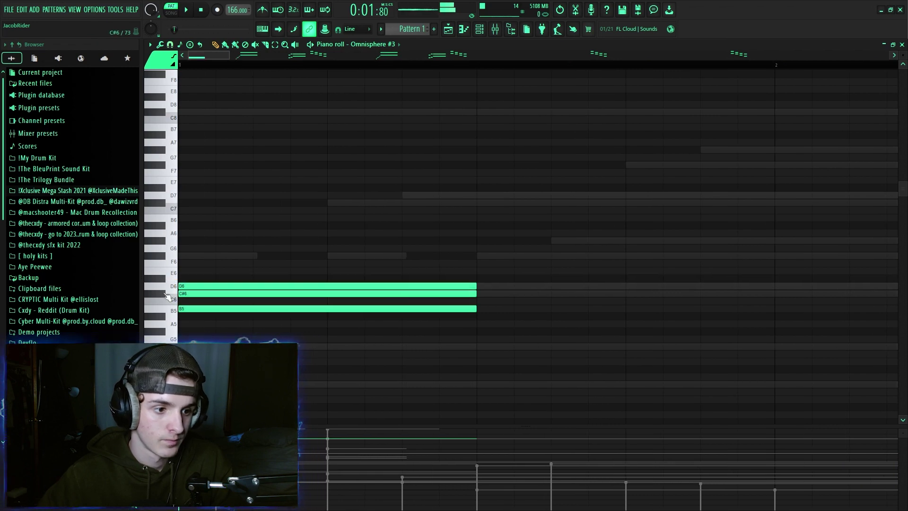
pyautogui.click(181, 271)
pyautogui.click(182, 255)
pyautogui.click(179, 232)
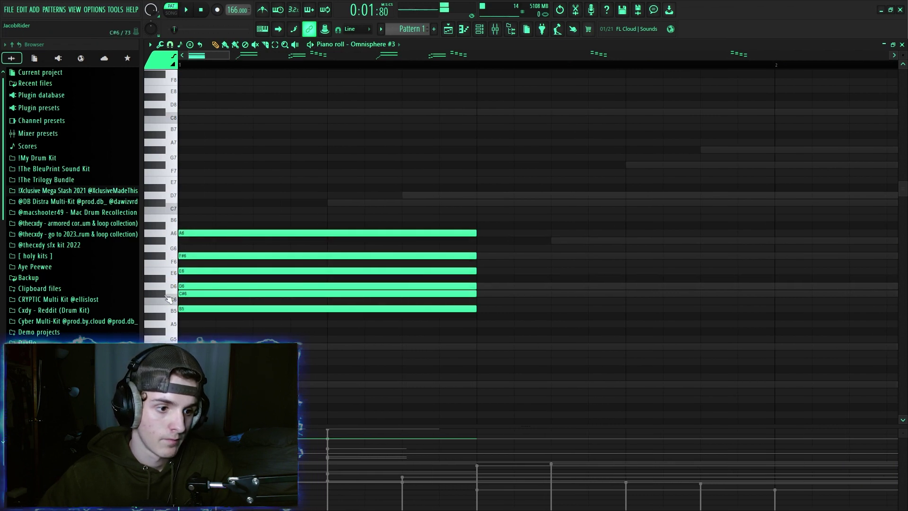
pyautogui.click(181, 240)
pyautogui.click(181, 203)
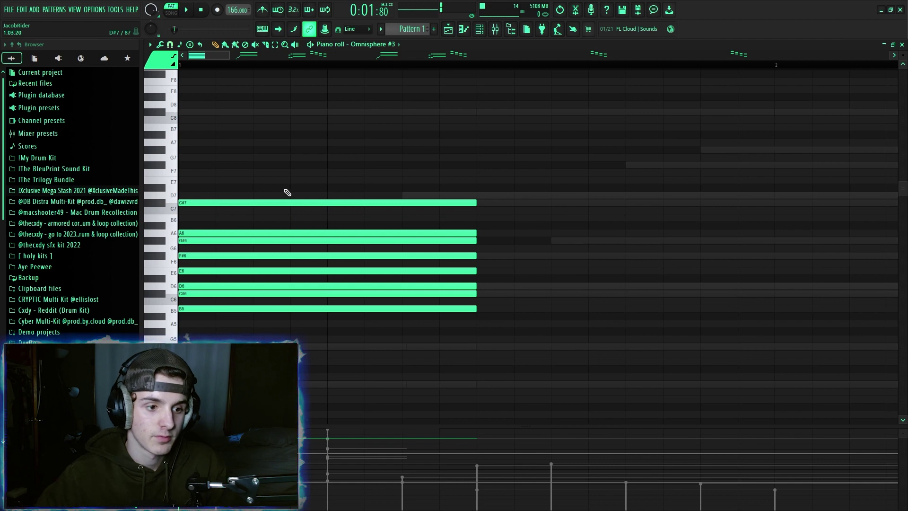
pyautogui.rightClick(258, 203)
pyautogui.scroll(-3, 315, 69)
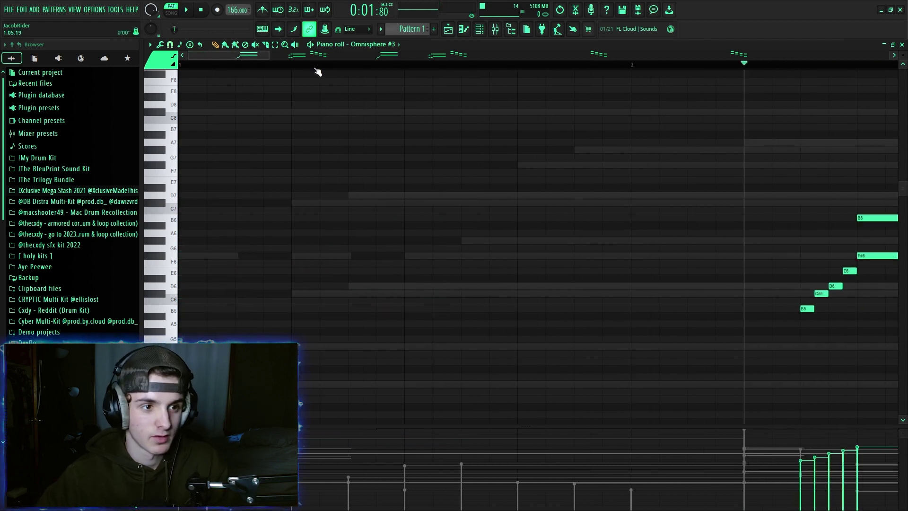
# Try stacking short B5, C#6, D6 and E6 notes in bar 2 ahead of the rising run and strumming them.
pyautogui.scroll(4, 416, 70)
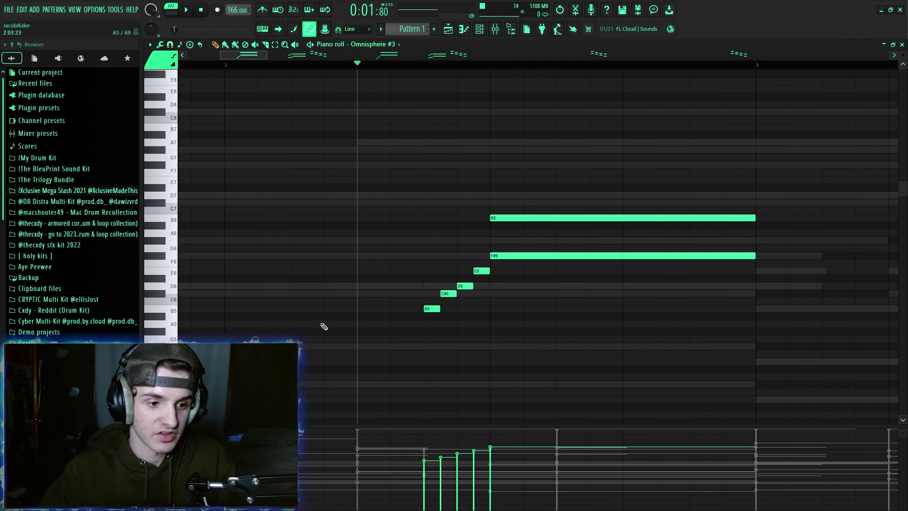
pyautogui.click(370, 310)
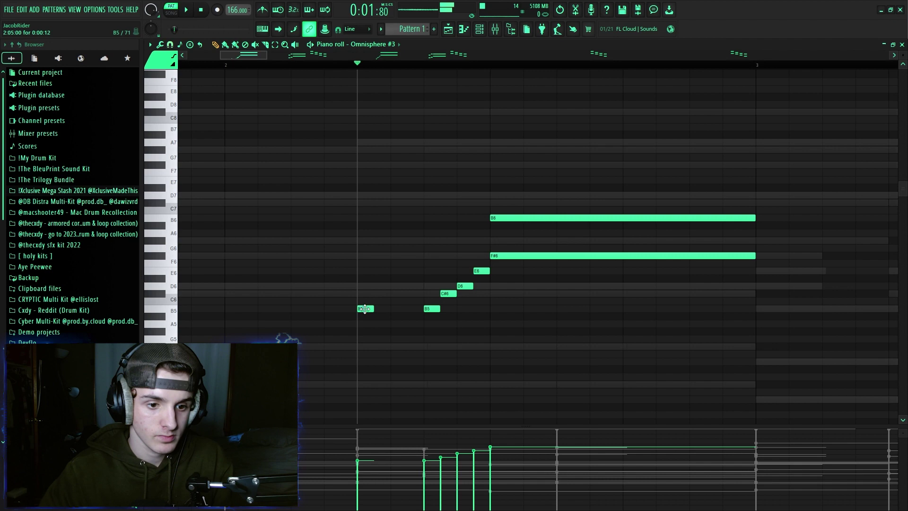
pyautogui.click(365, 293)
pyautogui.click(365, 286)
pyautogui.click(365, 270)
pyautogui.moveTo(365, 265); pyautogui.dragTo(369, 340)
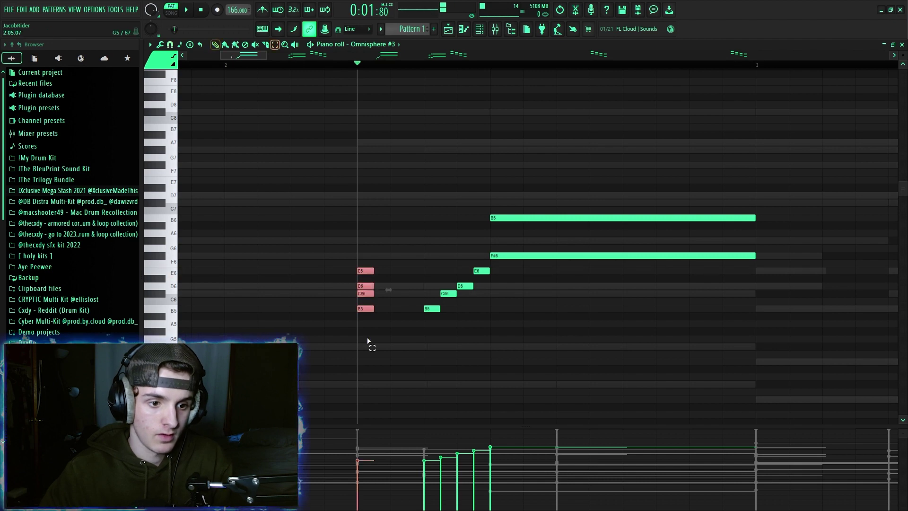
pyautogui.hotkey('alt', 's')
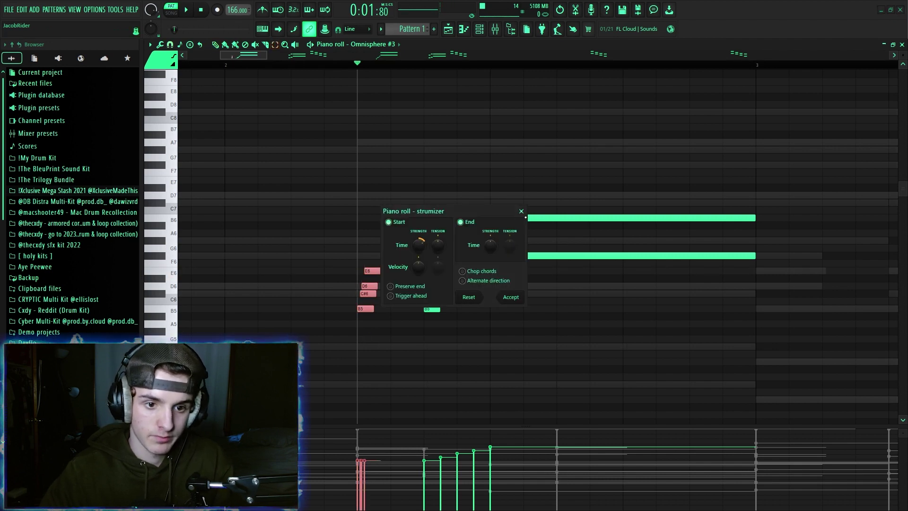
# Discard the strum and undo the four stacked notes in bar 2.
pyautogui.click(522, 212)
pyautogui.hotkey('ctrl', 'z')
pyautogui.hotkey('ctrl', 'z')
pyautogui.hotkey('ctrl', 'z')
pyautogui.hotkey('ctrl', 'z')
pyautogui.hotkey('ctrl', 'z')
pyautogui.hotkey('ctrl', 'z')
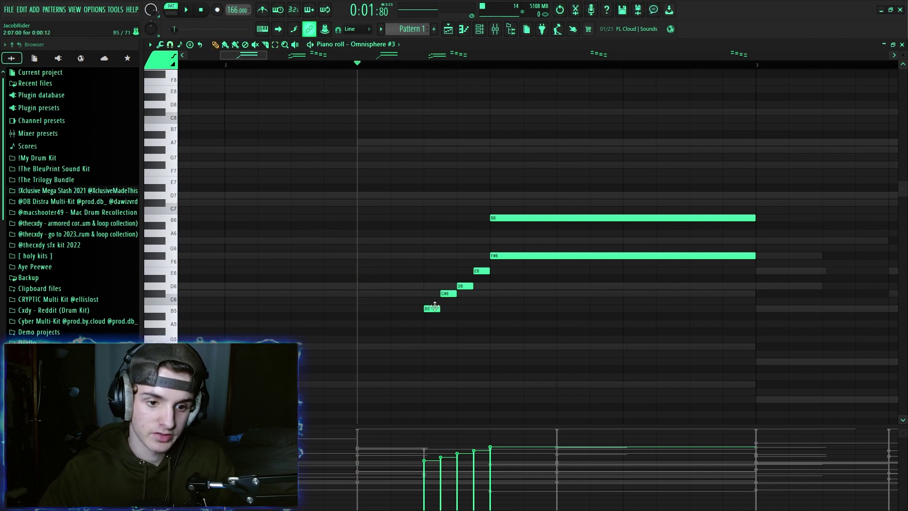
# Try a different piano roll snap setting and switch it back.
pyautogui.click(170, 44)
pyautogui.click(181, 106)
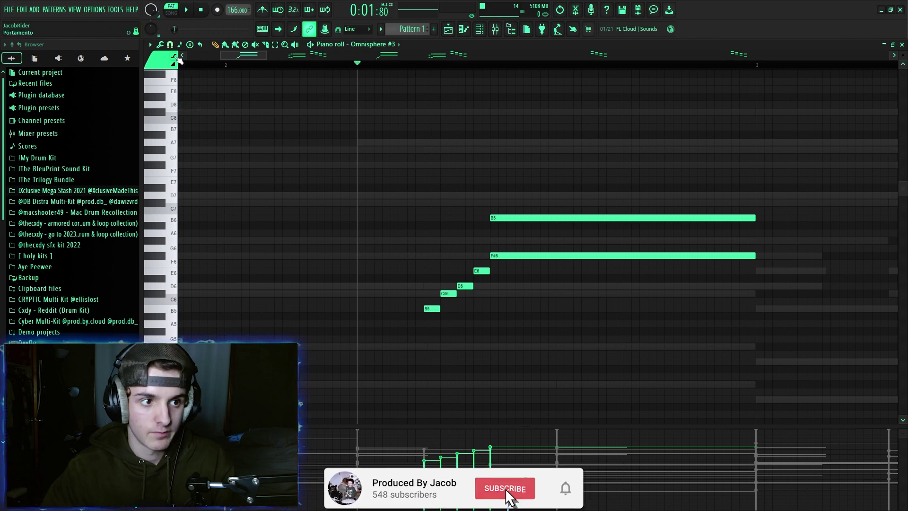
pyautogui.click(170, 44)
pyautogui.click(181, 64)
# Examine the sustained B6 and F#6 pair that ends the rising run in bar 2.
pyautogui.scroll(1, 262, 75)
pyautogui.scroll(-4, 274, 69)
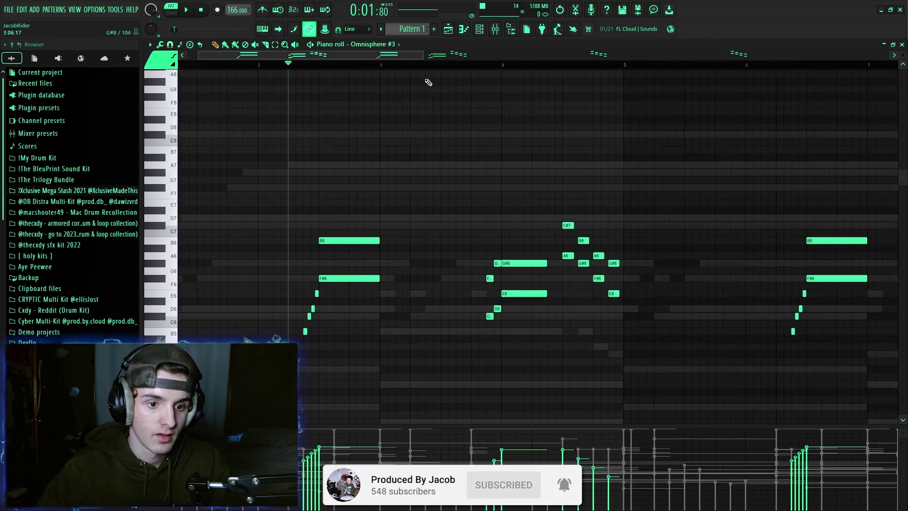
pyautogui.keyDown('ctrl'); pyautogui.scroll(-1, 355, 300); pyautogui.keyUp('ctrl')
pyautogui.keyDown('ctrl'); pyautogui.moveTo(355, 300); pyautogui.dragTo(337, 215); pyautogui.keyUp('ctrl')
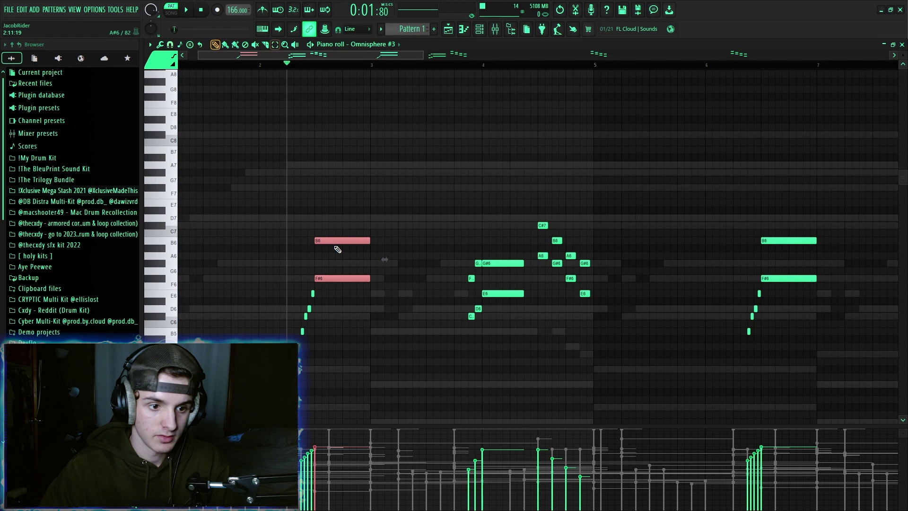
pyautogui.click(326, 311)
pyautogui.click(331, 281)
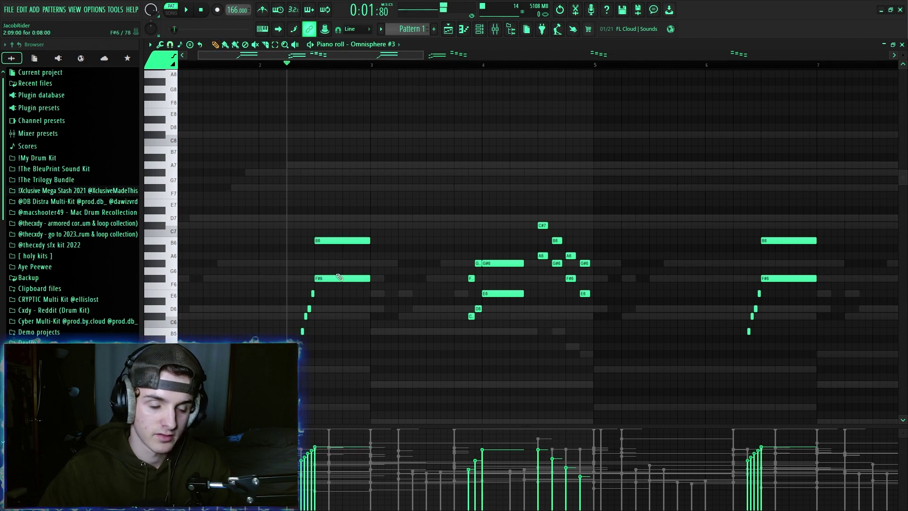
pyautogui.moveTo(325, 279)
pyautogui.mouseDown()
pyautogui.moveTo(318, 248)
pyautogui.moveTo(323, 266)
pyautogui.moveTo(428, 287)
pyautogui.mouseUp()
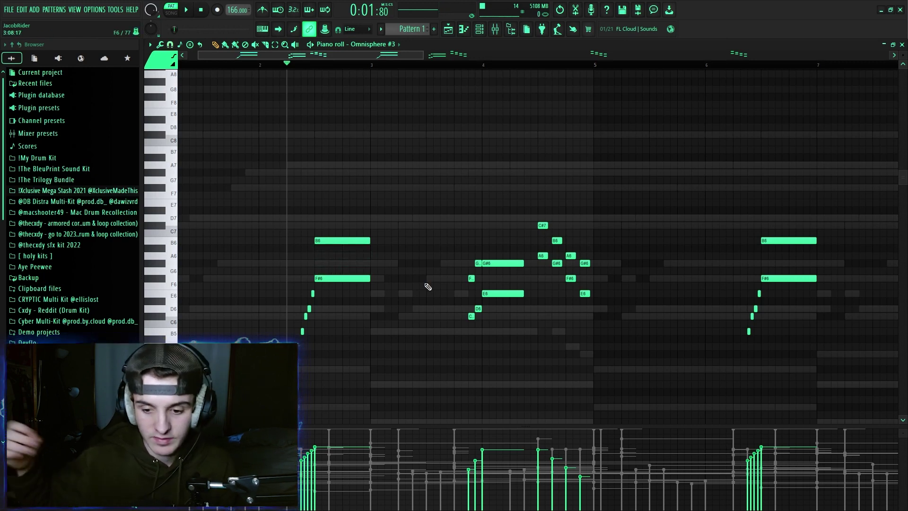
# Set the playback position just before bar 4 and compare the phrase there with the one in bar 2.
pyautogui.click(461, 67)
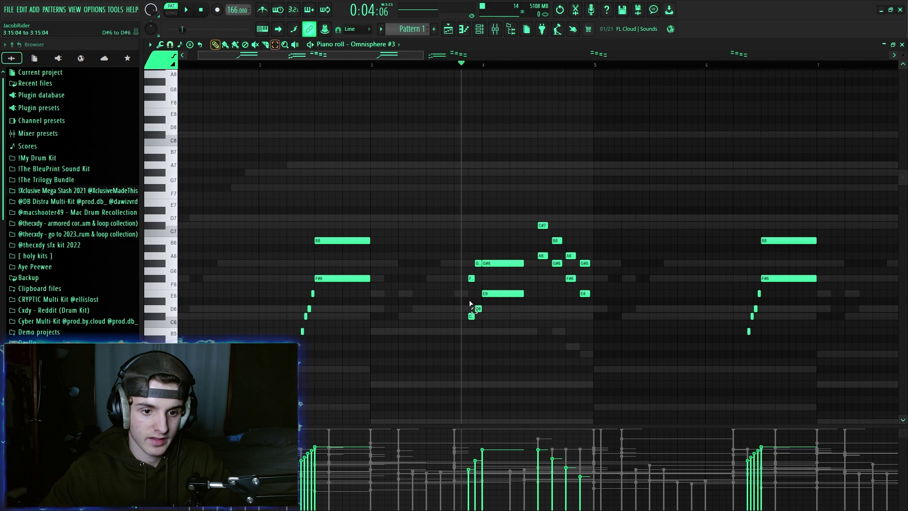
pyautogui.click(471, 278)
pyautogui.moveTo(506, 253); pyautogui.dragTo(428, 316)
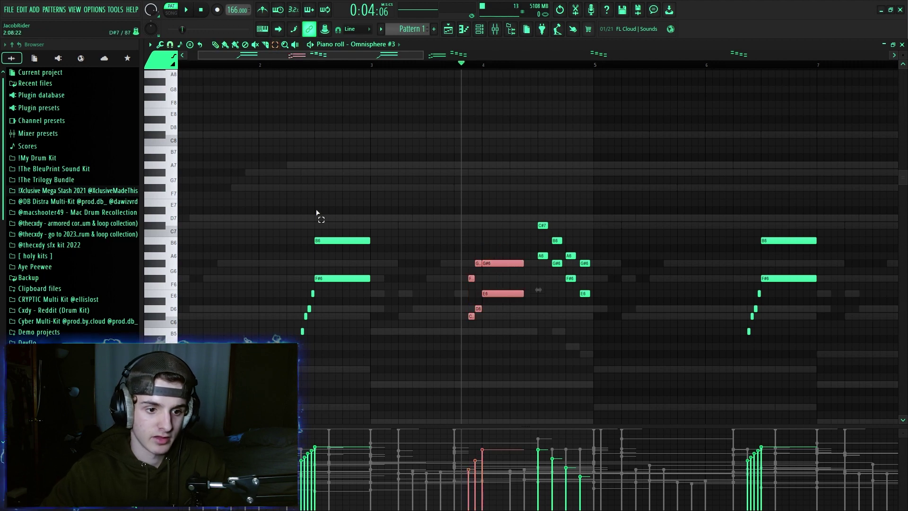
pyautogui.moveTo(345, 200); pyautogui.dragTo(298, 333)
# Try playing the phrase at bar 4 without its short F#6 and G#6 notes, and restore them.
pyautogui.moveTo(480, 245); pyautogui.dragTo(472, 277)
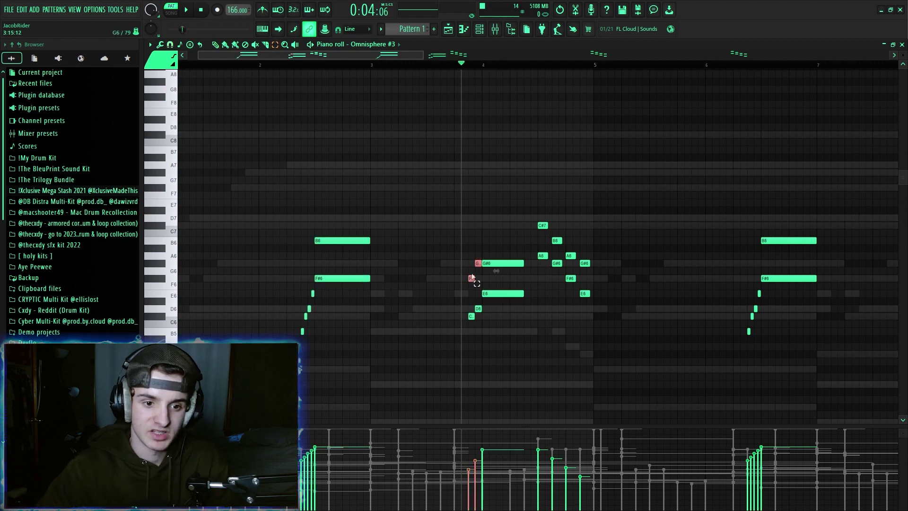
pyautogui.press('Delete')
pyautogui.press('space')
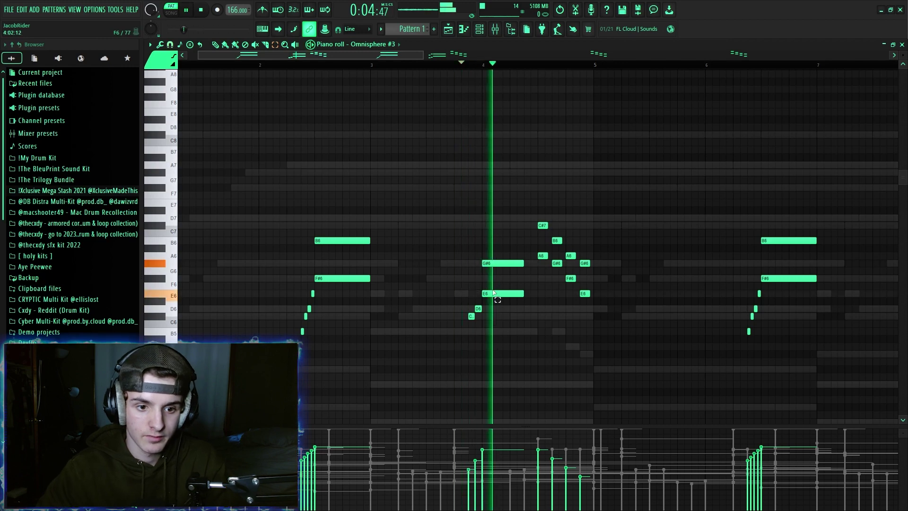
pyautogui.press('space')
pyautogui.hotkey('ctrl', 'z')
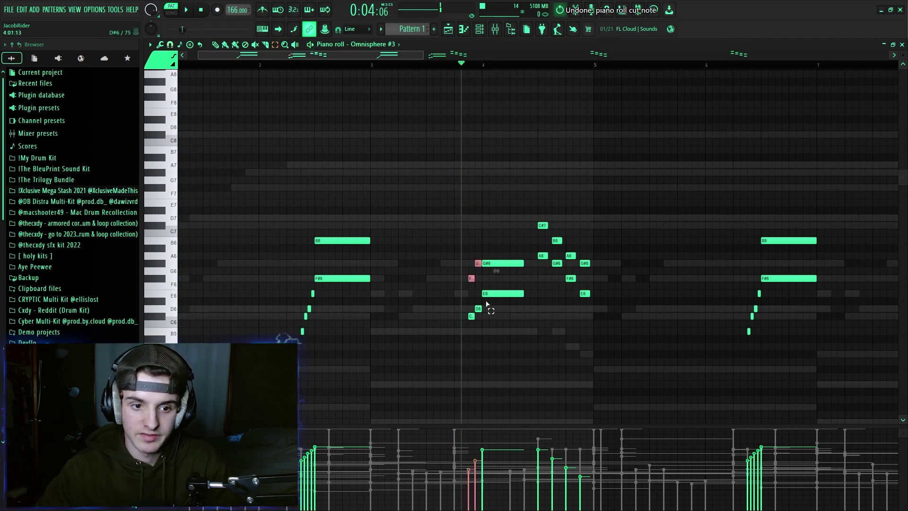
# Try adding D6, D#6 and E6 notes above the short C#6 before bar 4, and undo them.
pyautogui.keyDown('ctrl'); pyautogui.click(472, 293); pyautogui.keyUp('ctrl')
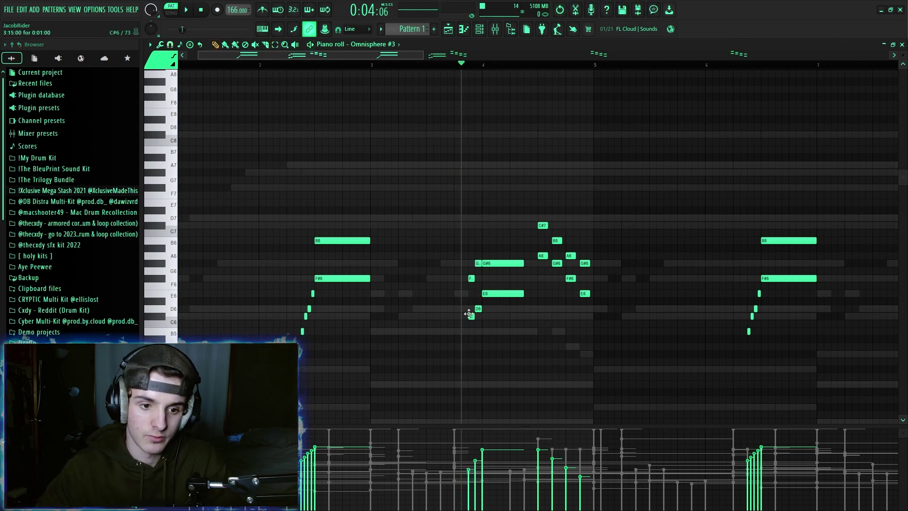
pyautogui.moveTo(472, 311); pyautogui.dragTo(469, 282)
pyautogui.hotkey('ctrl', 'z')
pyautogui.hotkey('ctrl', 'z')
pyautogui.hotkey('ctrl', 'z')
pyautogui.hotkey('ctrl', 'z')
pyautogui.hotkey('ctrl', 'z')
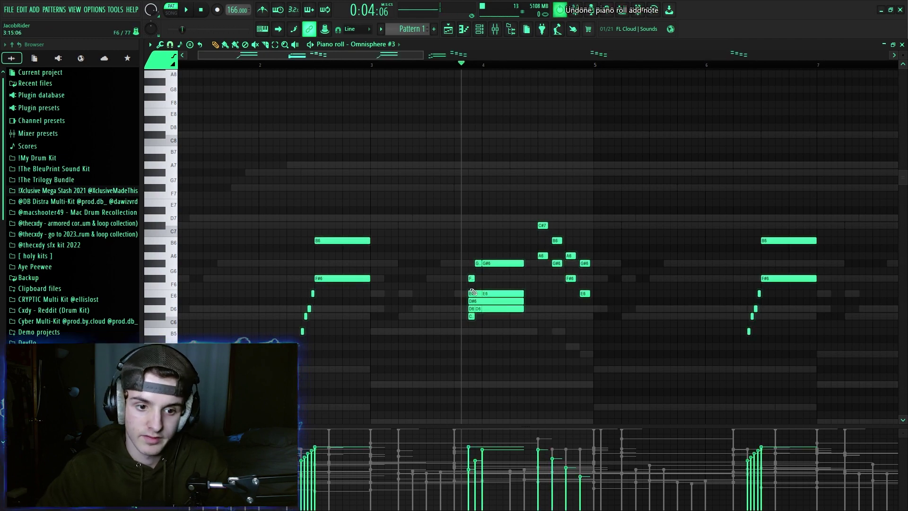
pyautogui.keyDown('ctrl'); pyautogui.click(475, 298); pyautogui.keyUp('ctrl')
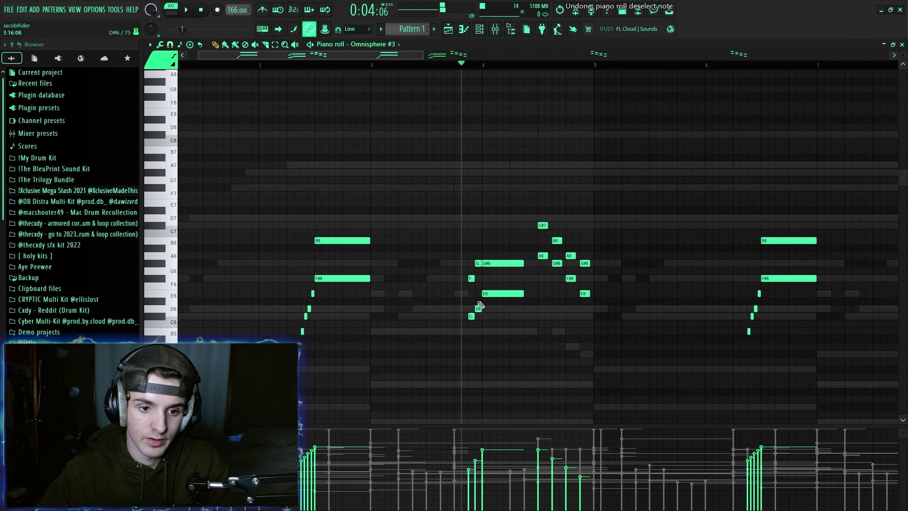
# Try filling the gap between the short D6 and G#6 before bar 4 with D#6, E6, F6 and G6, and clear them.
pyautogui.click(476, 301)
pyautogui.click(476, 293)
pyautogui.click(476, 285)
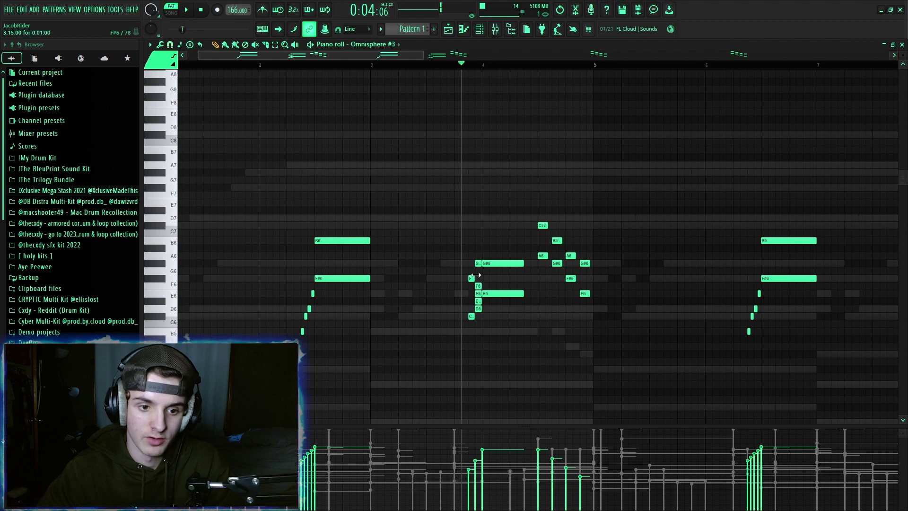
pyautogui.click(476, 270)
pyautogui.click(477, 263)
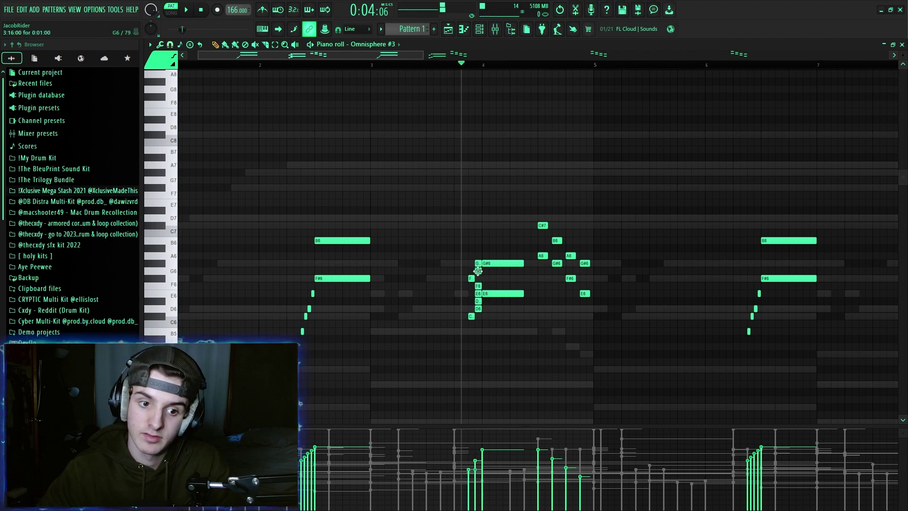
pyautogui.rightClick(478, 270)
pyautogui.rightClick(478, 286)
pyautogui.rightClick(479, 293)
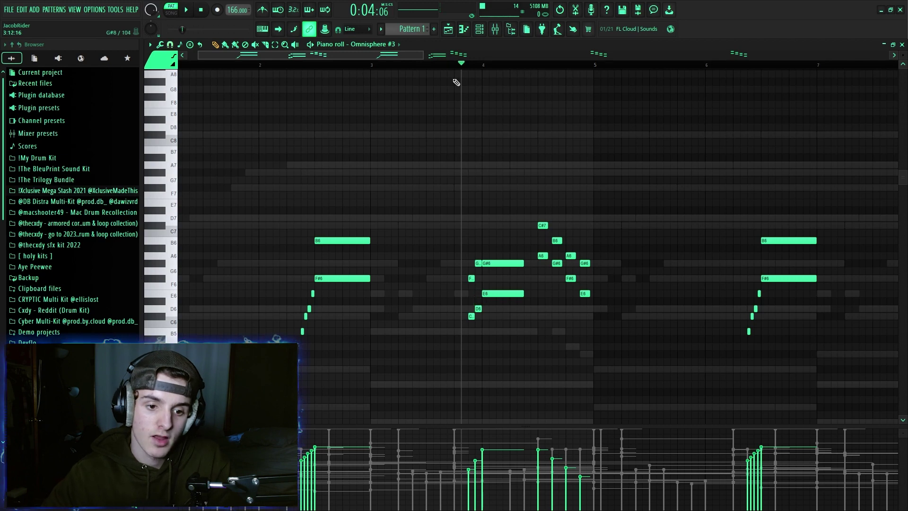
# Play the phrase from just before bar 4 and move the playback position ahead of the C#7 note in bar 4.
pyautogui.press('space')
pyautogui.press('space')
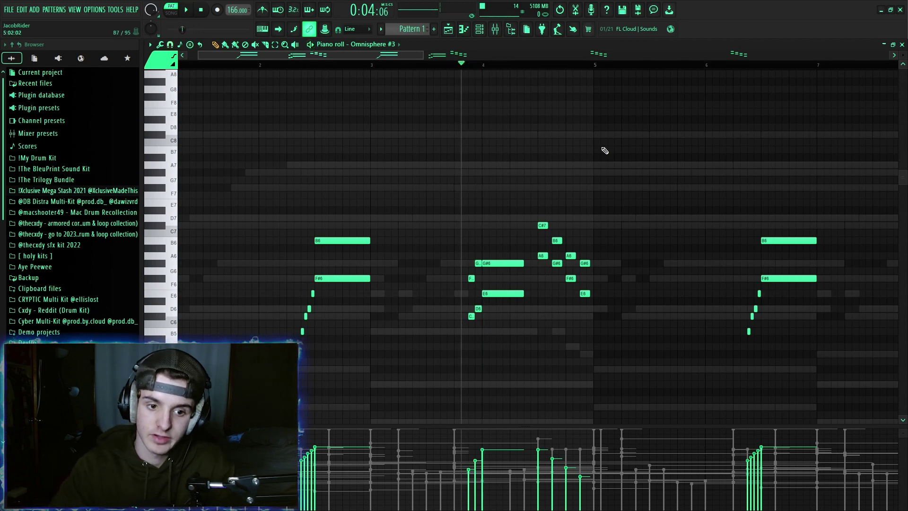
pyautogui.click(535, 66)
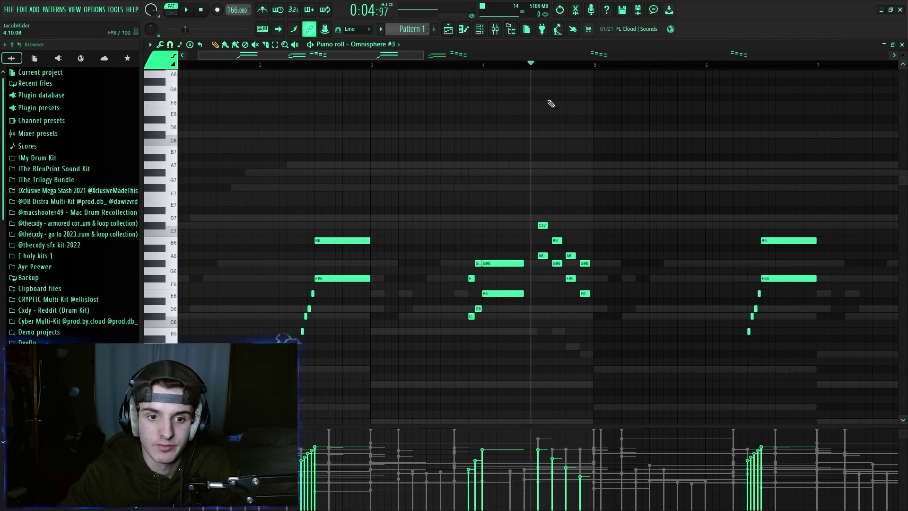
# Try adding E7 above the C#7 note in bar 4, fill the gaps with A#6, B6, C7 and D#7, and clear them.
pyautogui.rightClick(542, 240)
pyautogui.rightClick(542, 248)
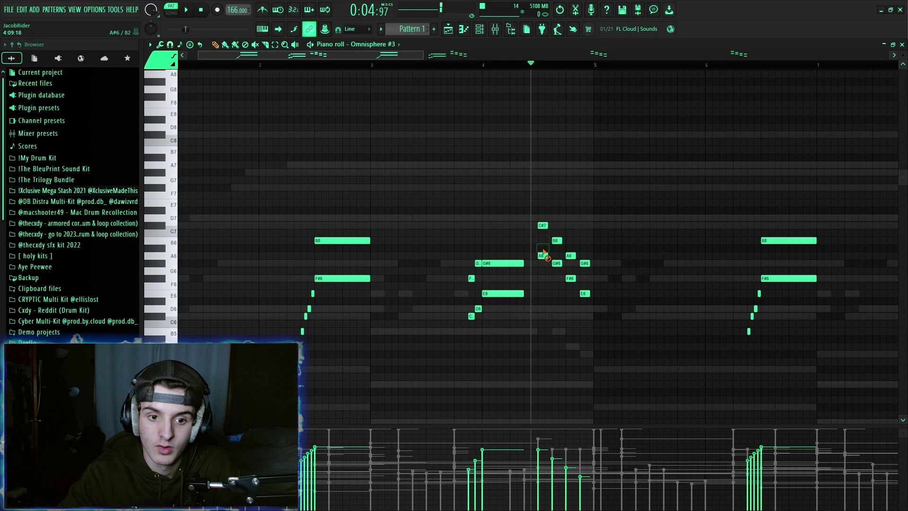
pyautogui.click(540, 203)
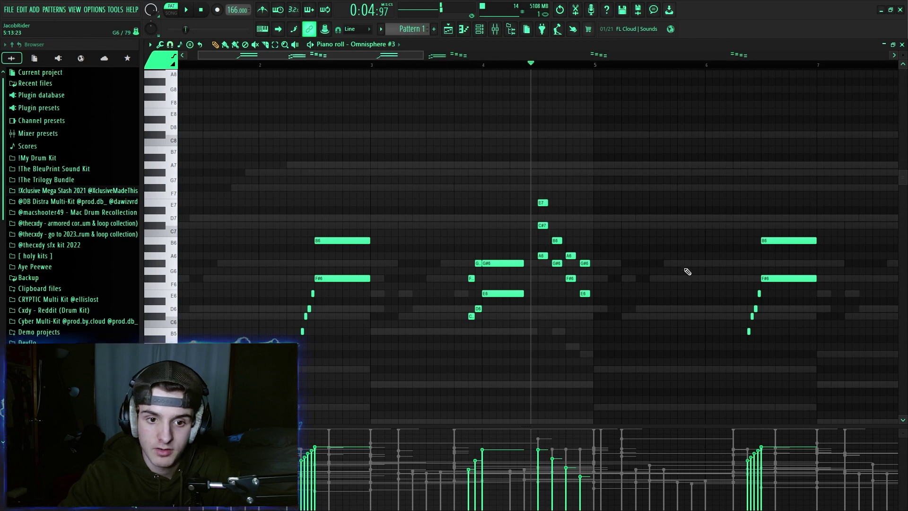
pyautogui.click(539, 248)
pyautogui.click(540, 240)
pyautogui.click(540, 232)
pyautogui.click(542, 225)
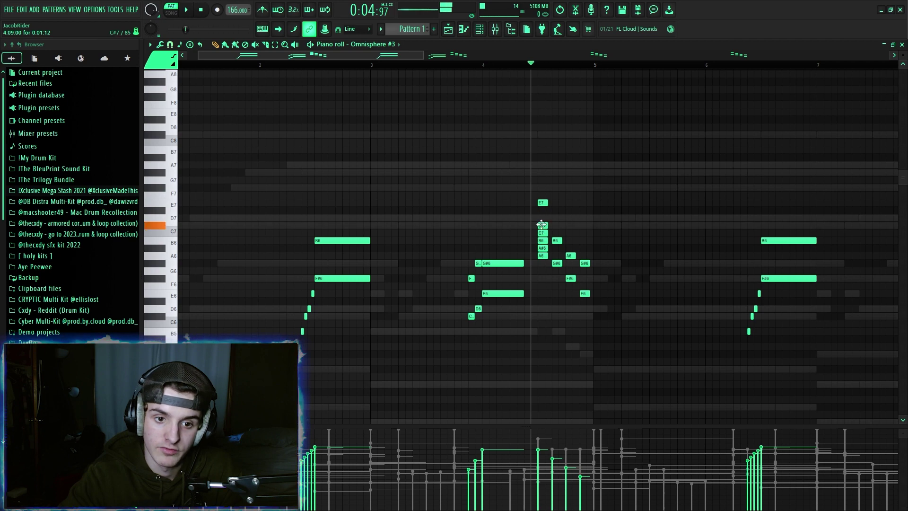
pyautogui.click(542, 210)
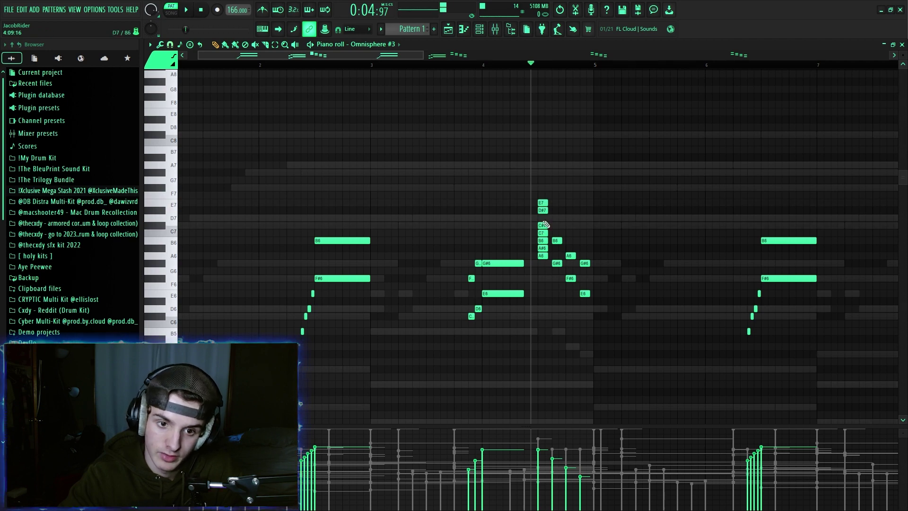
pyautogui.rightClick(542, 233)
pyautogui.rightClick(542, 240)
pyautogui.rightClick(543, 204)
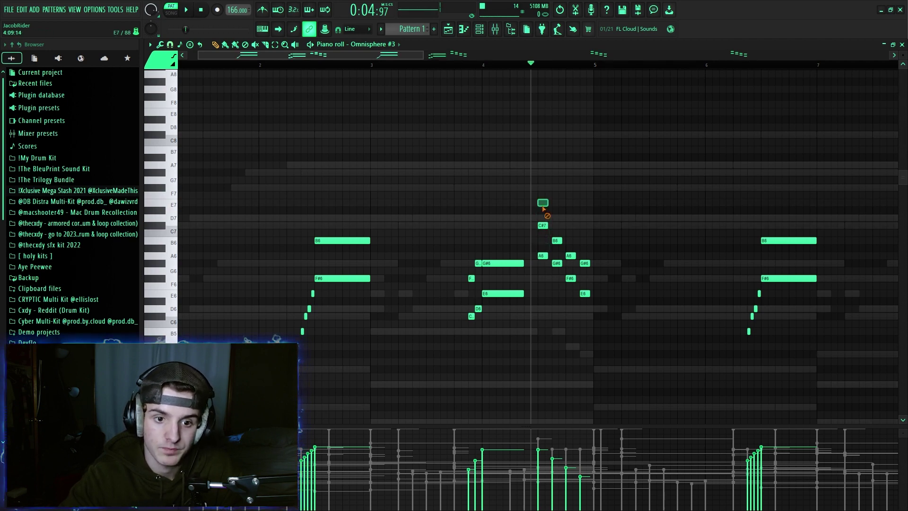
pyautogui.moveTo(545, 225)
pyautogui.mouseDown()
pyautogui.moveTo(543, 234)
pyautogui.moveTo(541, 223)
pyautogui.mouseUp()
pyautogui.press('space')
pyautogui.press('space')
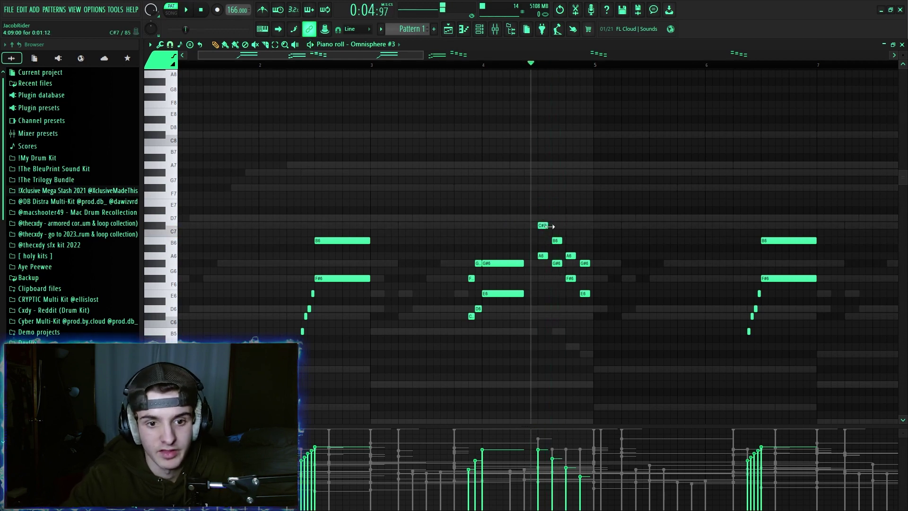
# Try stacking A6, A#6, C7, C#7 and D7 around the B6 note in bar 4, play the phrase with D7, and clear them.
pyautogui.click(555, 256)
pyautogui.click(555, 248)
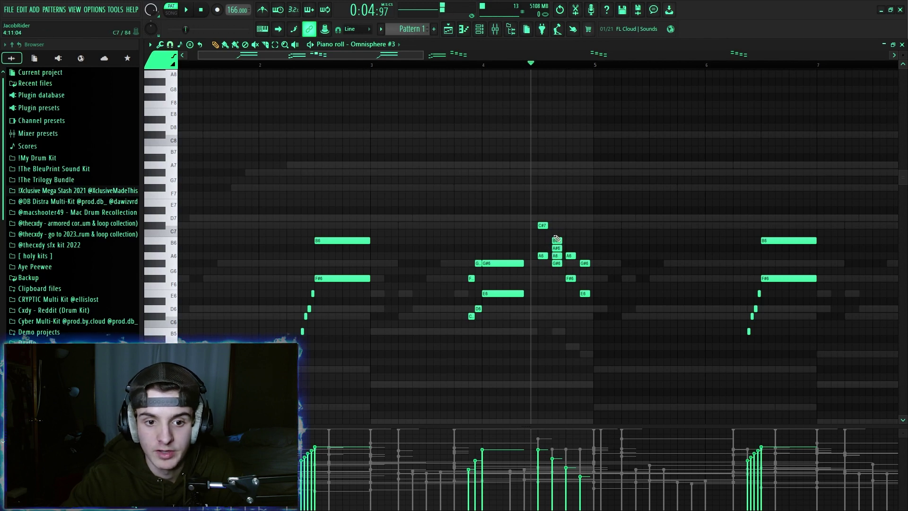
pyautogui.click(555, 241)
pyautogui.click(555, 233)
pyautogui.click(557, 218)
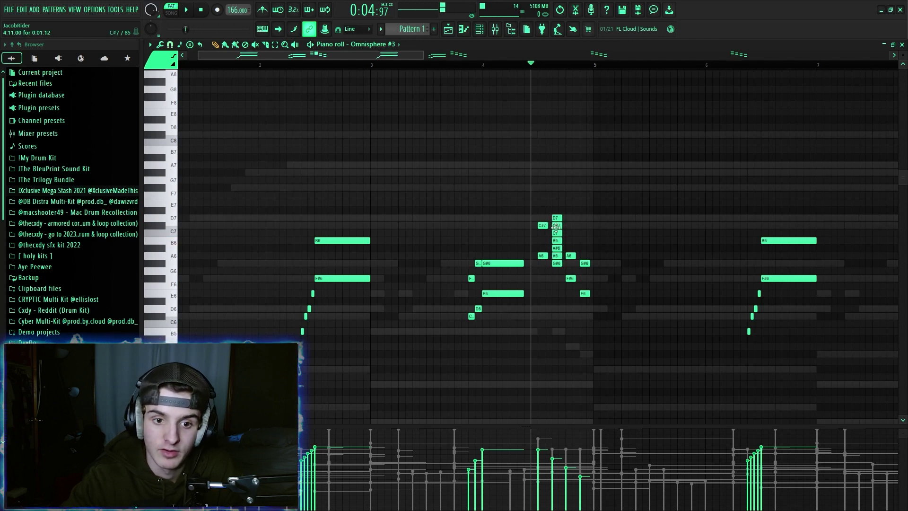
pyautogui.rightClick(557, 248)
pyautogui.press('space')
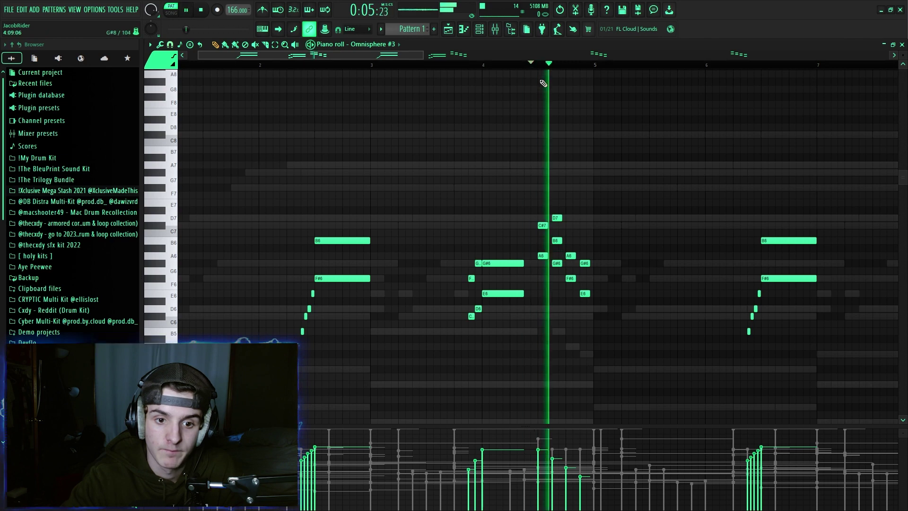
pyautogui.press('space')
pyautogui.rightClick(557, 218)
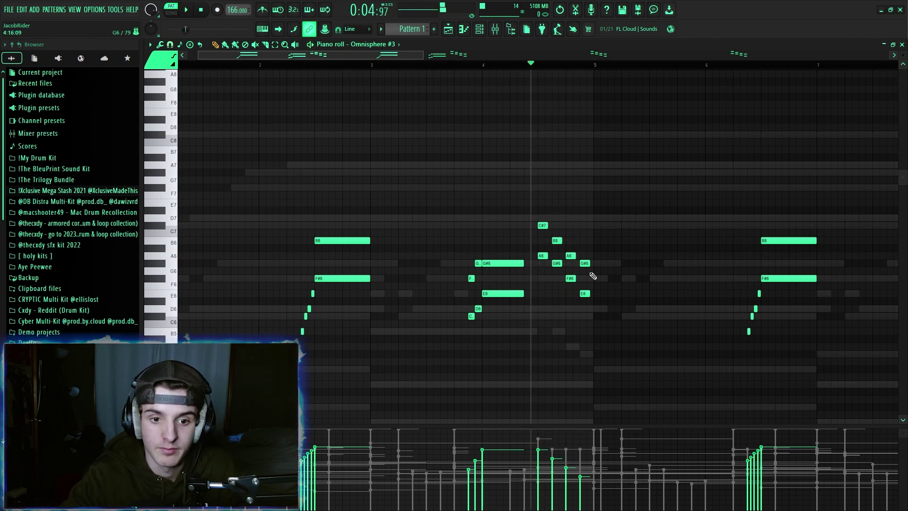
# Close the Omnisphere #3 notes, solo the Xpand!2 channel and open its piano roll.
pyautogui.click(585, 263)
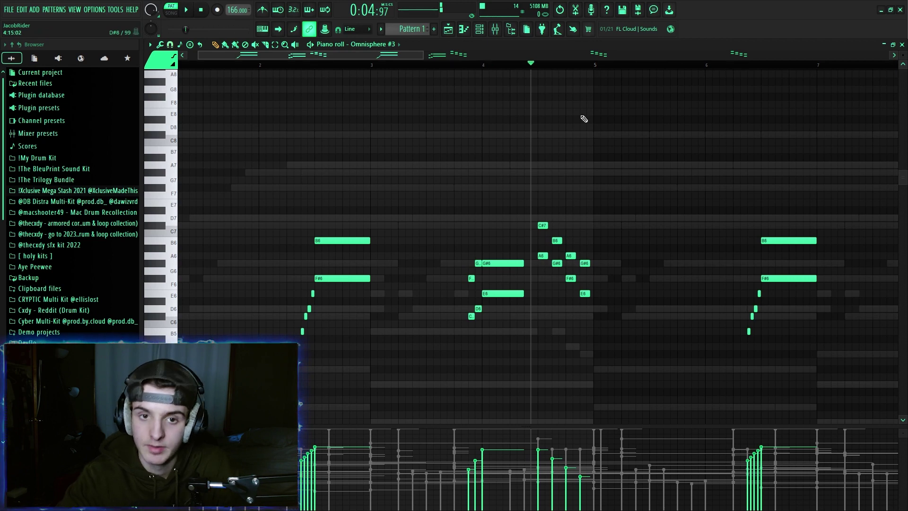
pyautogui.scroll(-3, 582, 67)
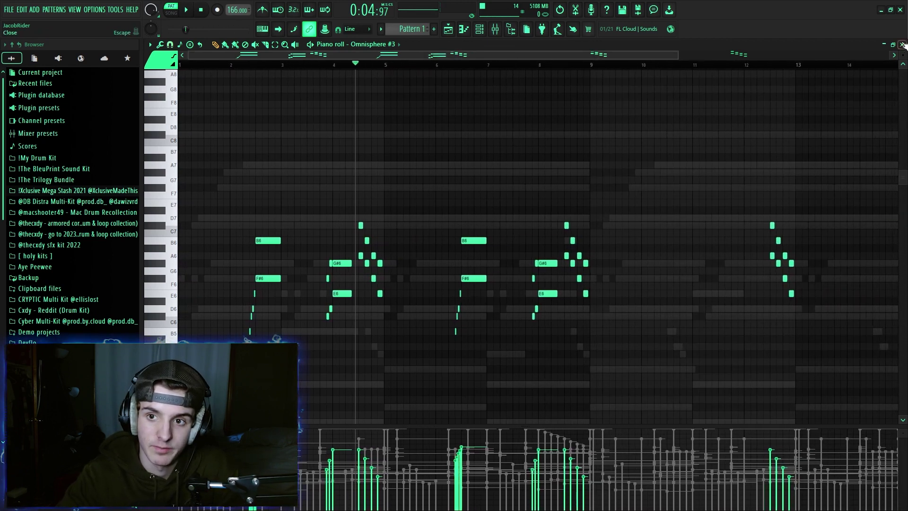
pyautogui.click(902, 44)
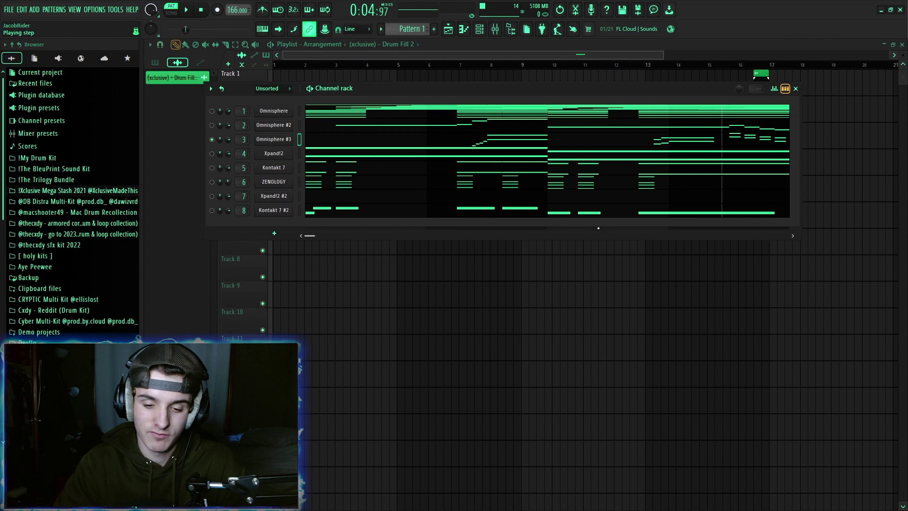
pyautogui.rightClick(213, 155)
pyautogui.click(218, 161)
pyautogui.press('F7')
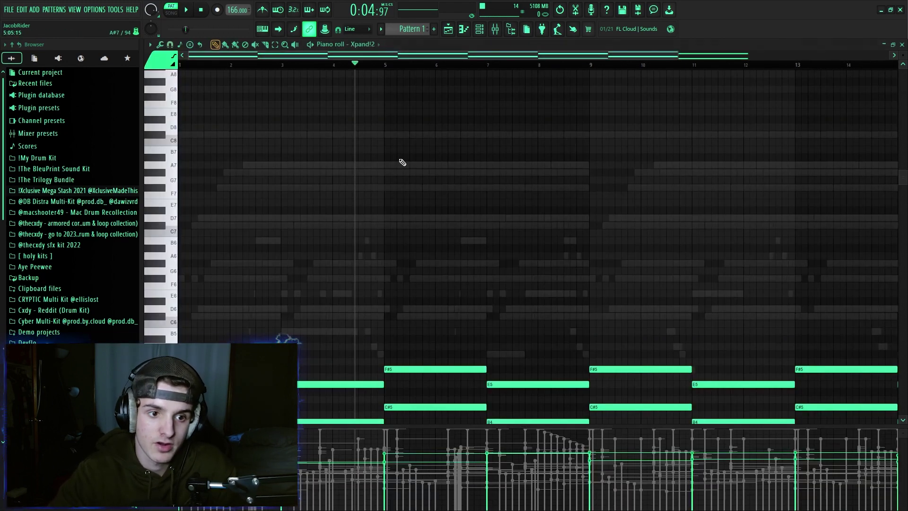
# Clear the stray A8 note at bar 1 and play the Xpand!2 chords from the start of the pattern.
pyautogui.click(182, 74)
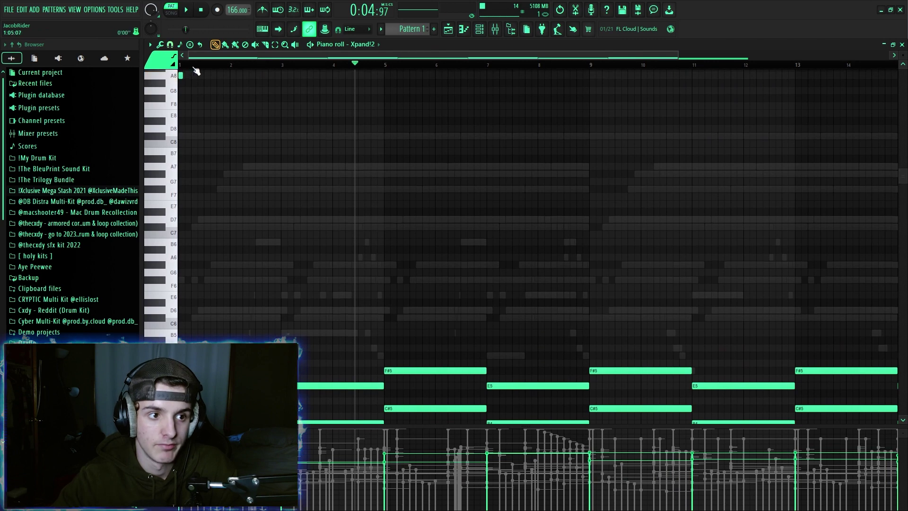
pyautogui.rightClick(182, 76)
pyautogui.press('space')
pyautogui.scroll(-5, 388, 141)
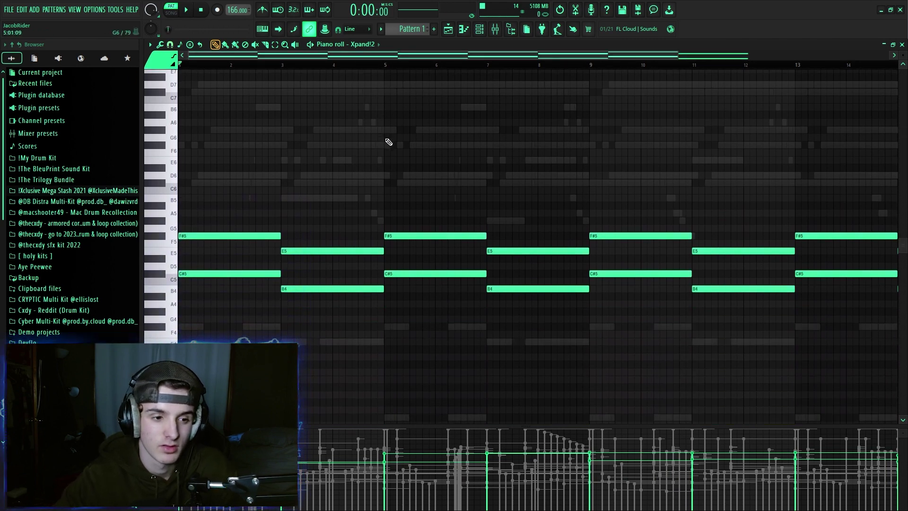
pyautogui.click(479, 29)
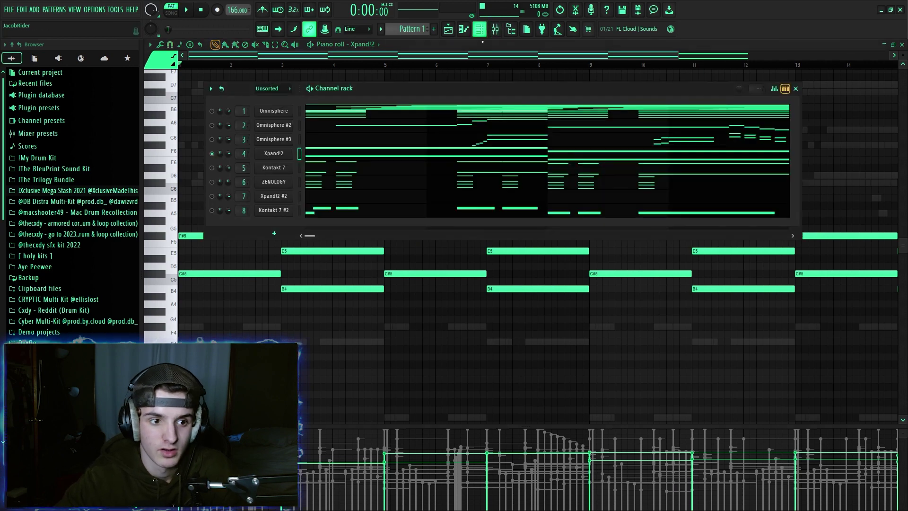
pyautogui.click(479, 28)
pyautogui.press('space')
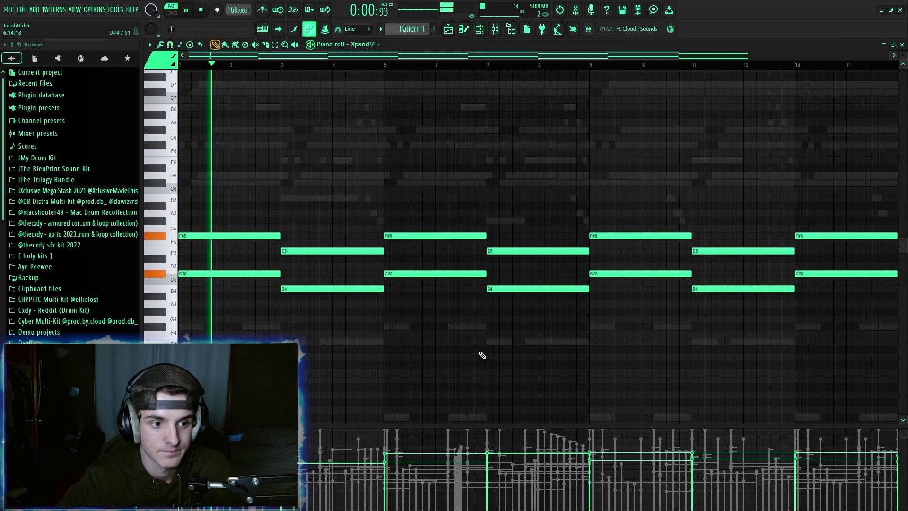
pyautogui.press('space')
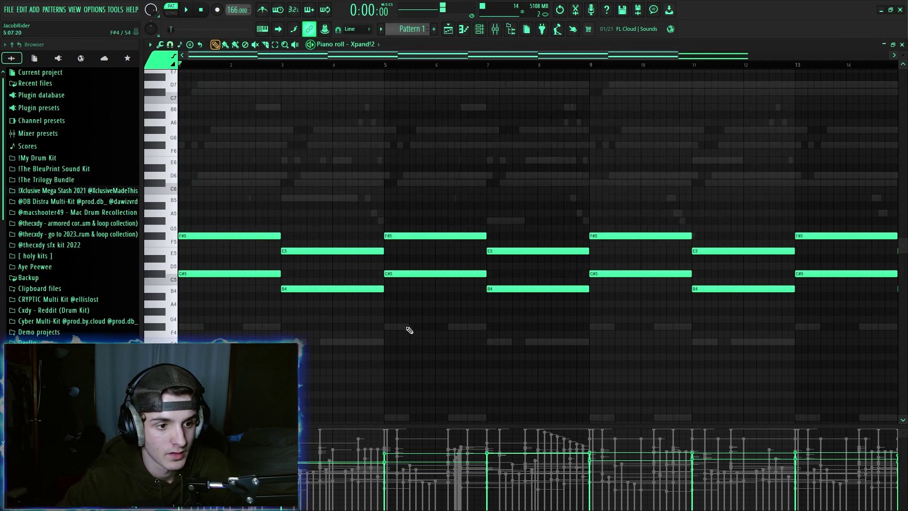
# Open the ZENOLOGY channel's piano roll and play its chord stabs from the start of the pattern.
pyautogui.click(902, 45)
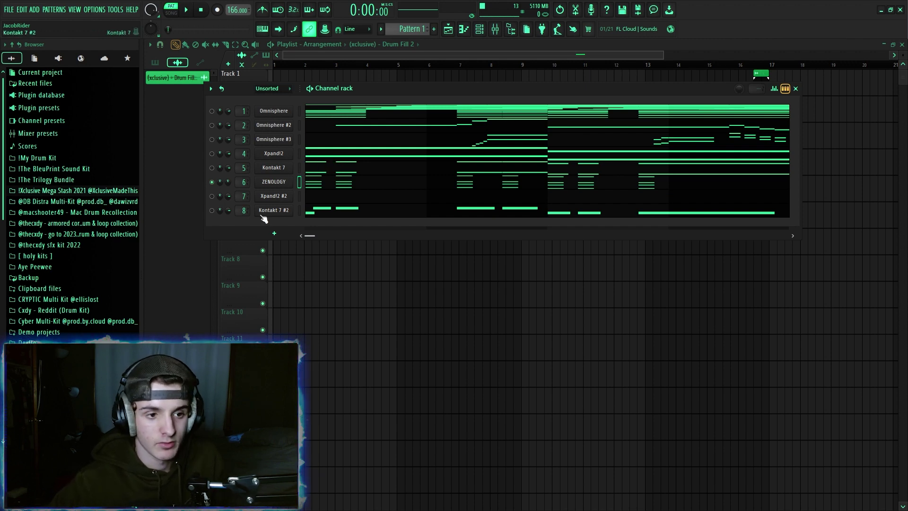
pyautogui.click(328, 184)
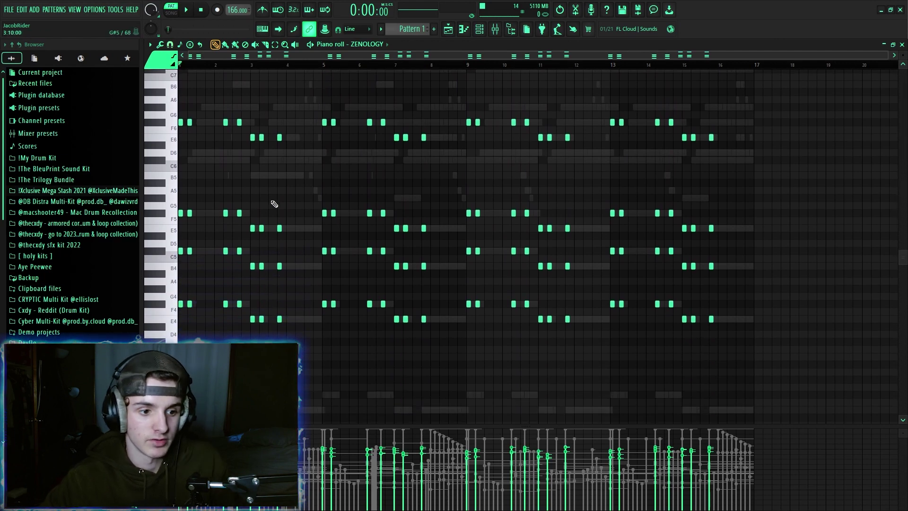
pyautogui.press('space')
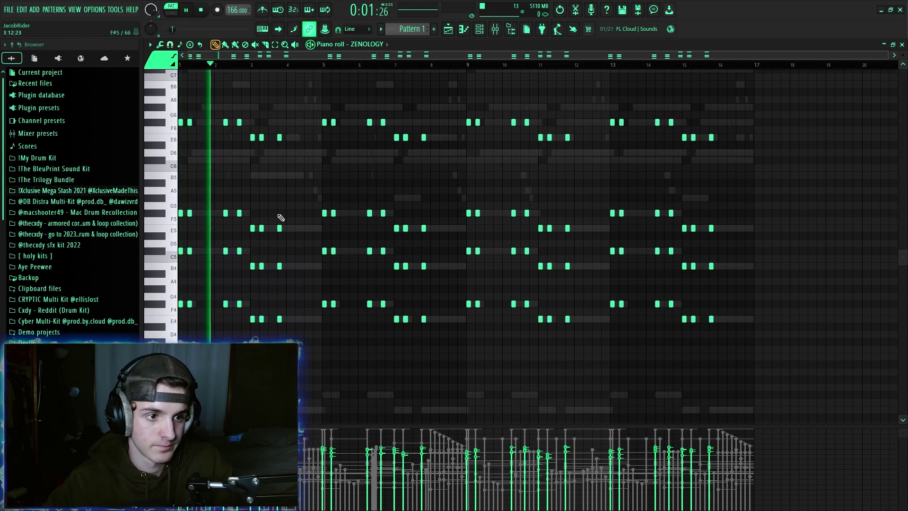
pyautogui.press('space')
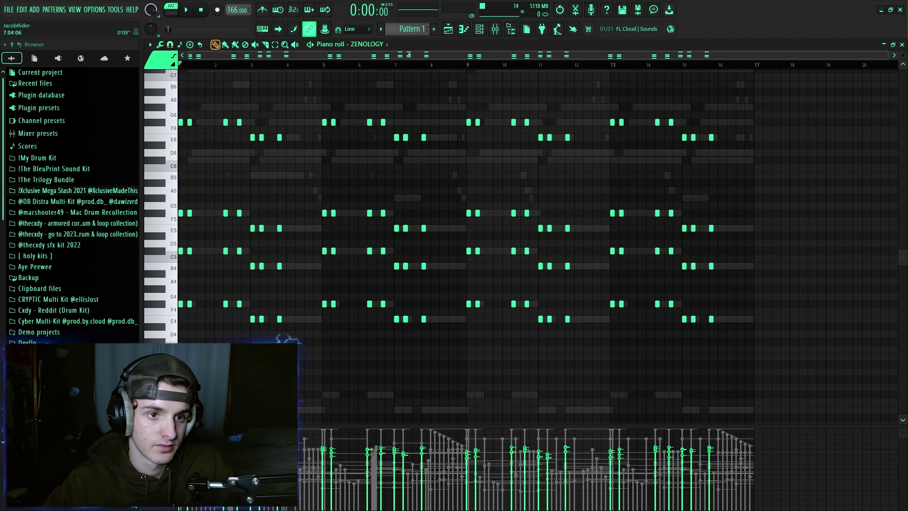
# Open the first Omnisphere channel's piano roll and select its low F#3, E3, F#2 and E2 notes.
pyautogui.click(480, 30)
pyautogui.click(355, 113)
pyautogui.scroll(-8, 361, 239)
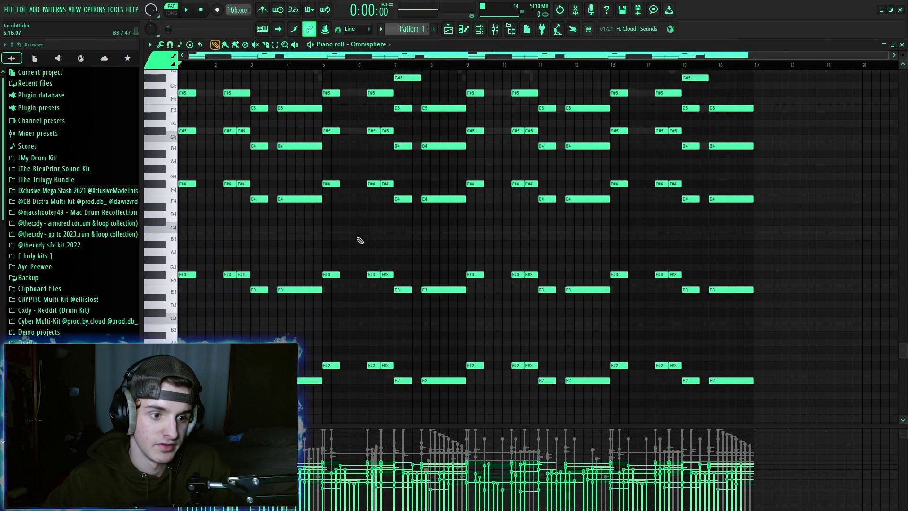
pyautogui.scroll(-1, 175, 241)
pyautogui.moveTo(176, 101); pyautogui.dragTo(194, 243)
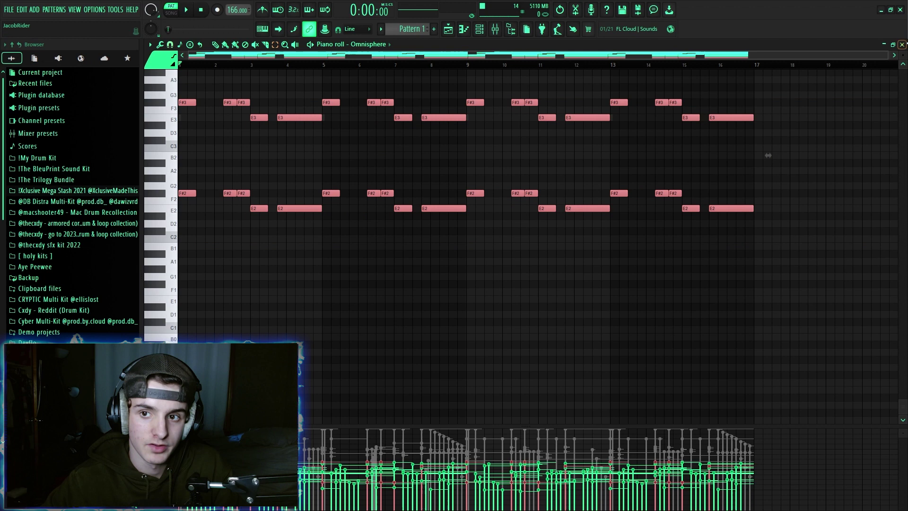
# Close the Omnisphere notes, solo the Kontakt 7 channel and open its piano roll.
pyautogui.click(901, 44)
pyautogui.rightClick(211, 169)
pyautogui.click(219, 173)
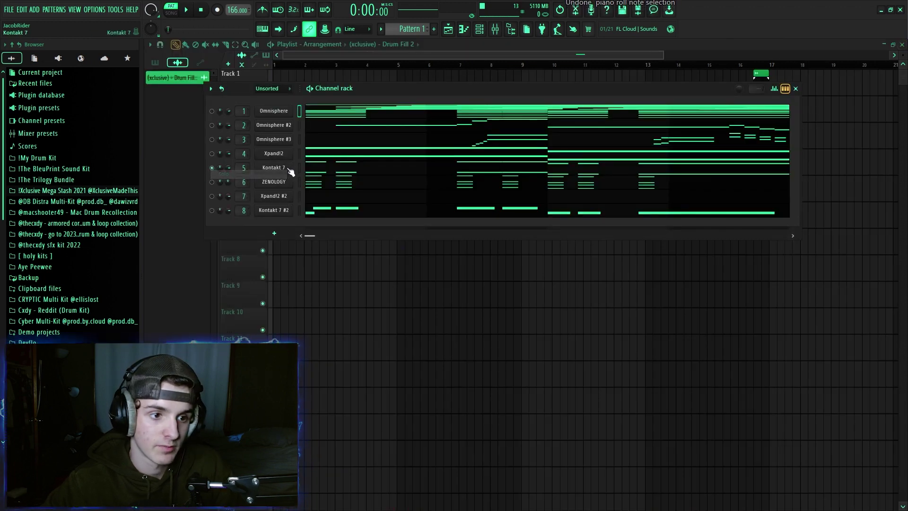
pyautogui.click(308, 174)
# Examine the octave-doubled F# and E notes of the Kontakt 7 layer and play them from the start of the pattern.
pyautogui.scroll(4, 290, 114)
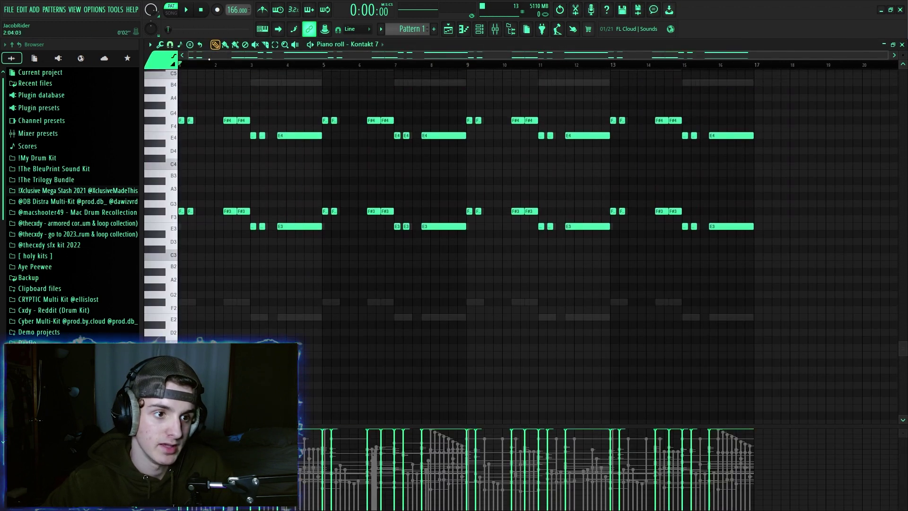
pyautogui.scroll(6, 245, 229)
pyautogui.scroll(-3, 288, 203)
pyautogui.press('space')
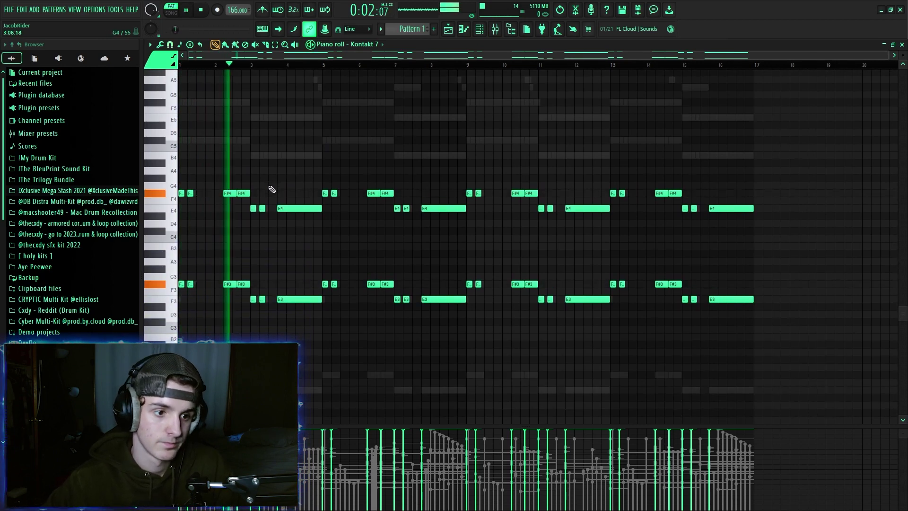
pyautogui.press('space')
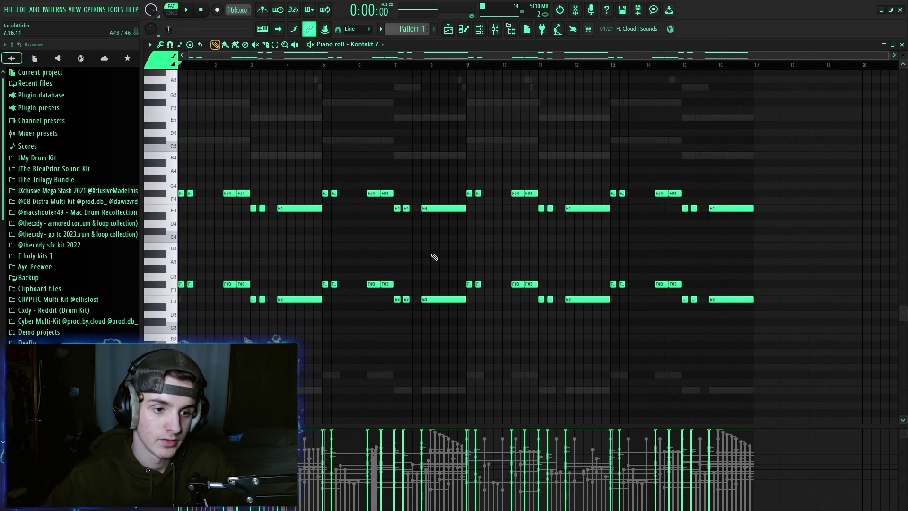
# Show the mixer and inspect the Fruity parametric EQ 2 low cut on the Kontakt 7 track.
pyautogui.click(479, 29)
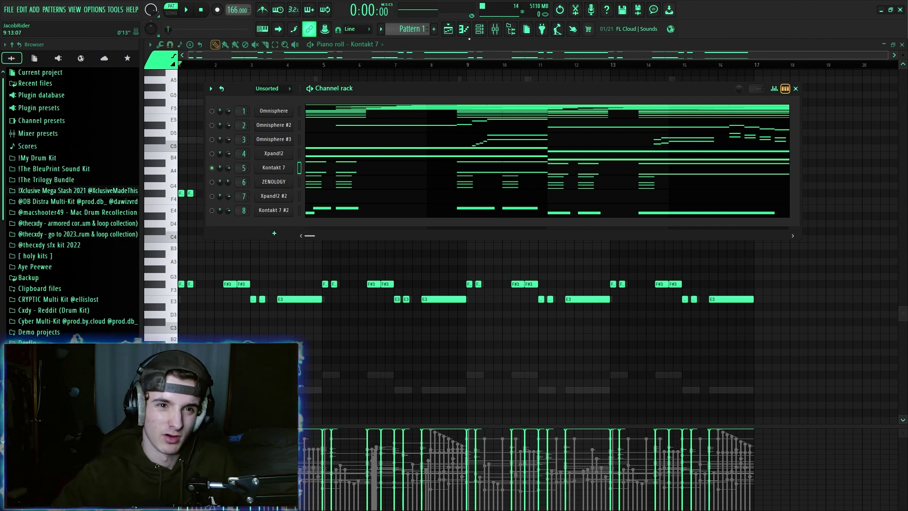
pyautogui.click(495, 29)
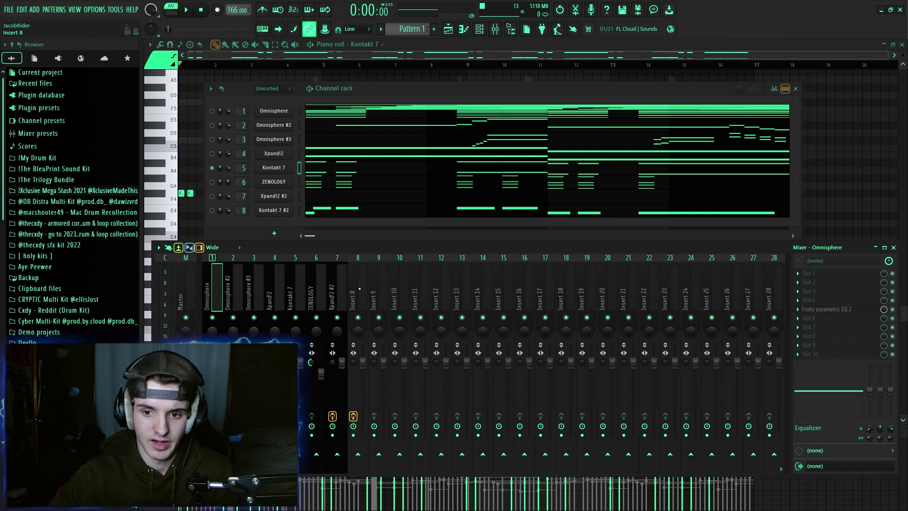
pyautogui.click(315, 287)
pyautogui.click(296, 288)
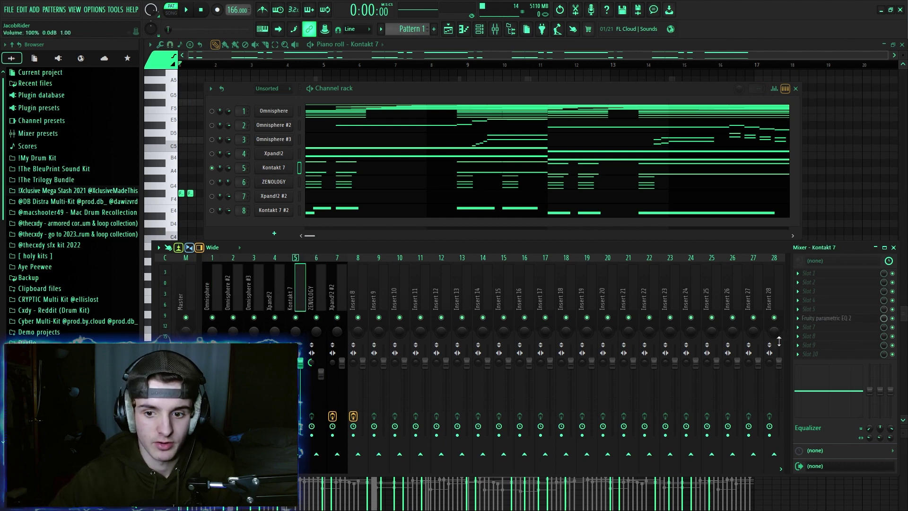
pyautogui.click(827, 317)
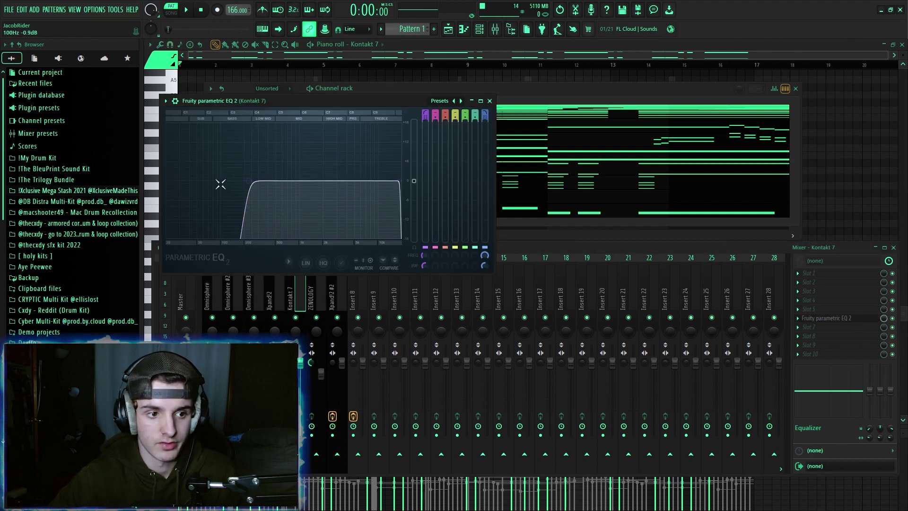
pyautogui.click(490, 102)
# Open the EffectRack plugin on the Omnisphere #2 mixer track.
pyautogui.click(237, 289)
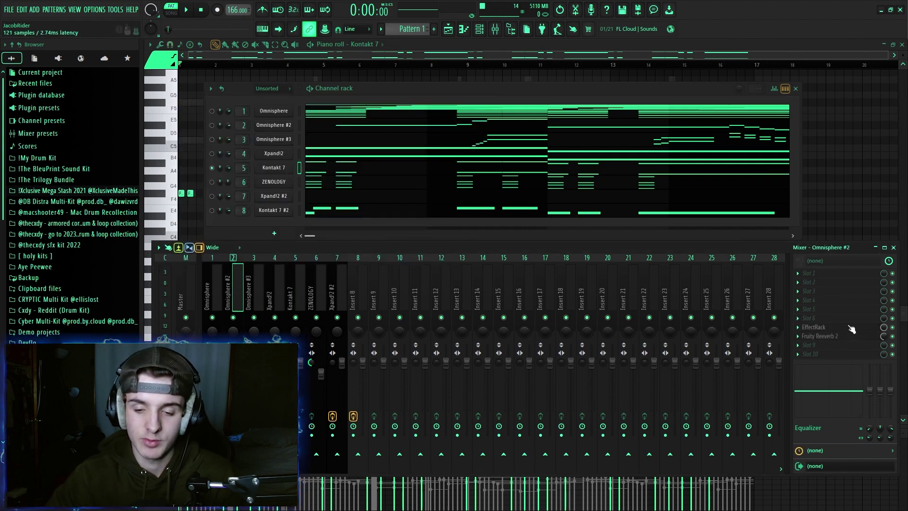
pyautogui.click(847, 328)
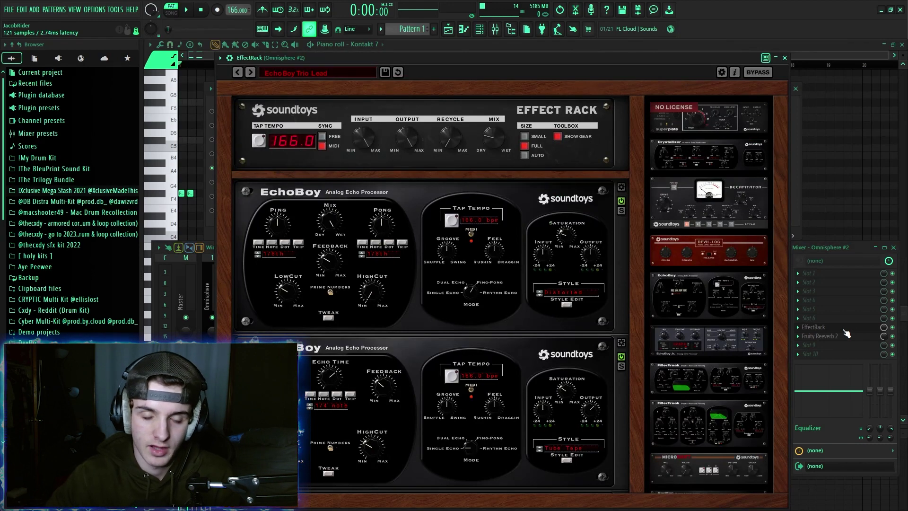
# Close the EffectRack, solo the Xpand!2 #2 channel and open its piano roll.
pyautogui.click(820, 328)
pyautogui.click(296, 289)
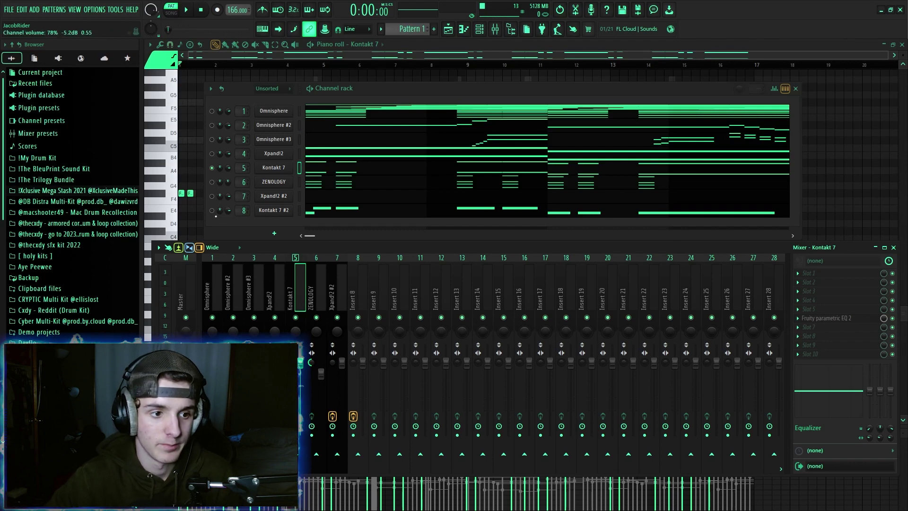
pyautogui.rightClick(212, 196)
pyautogui.click(286, 201)
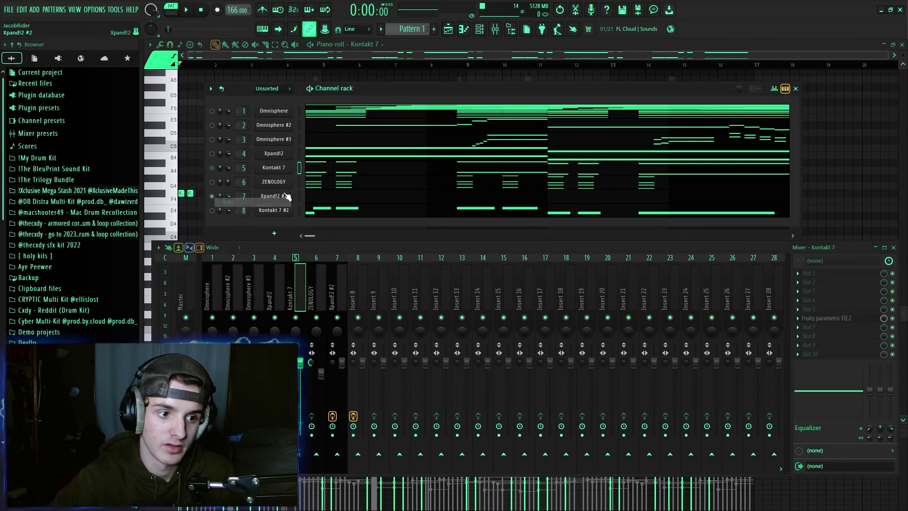
pyautogui.click(306, 196)
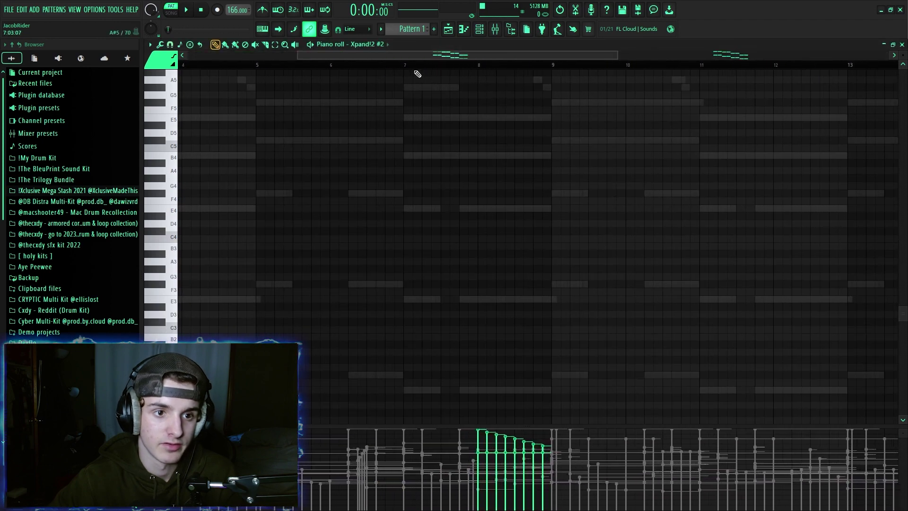
# Play the descending Xpand!2 #2 notes in bar 8, starting from about the middle of bar 7.
pyautogui.click(455, 66)
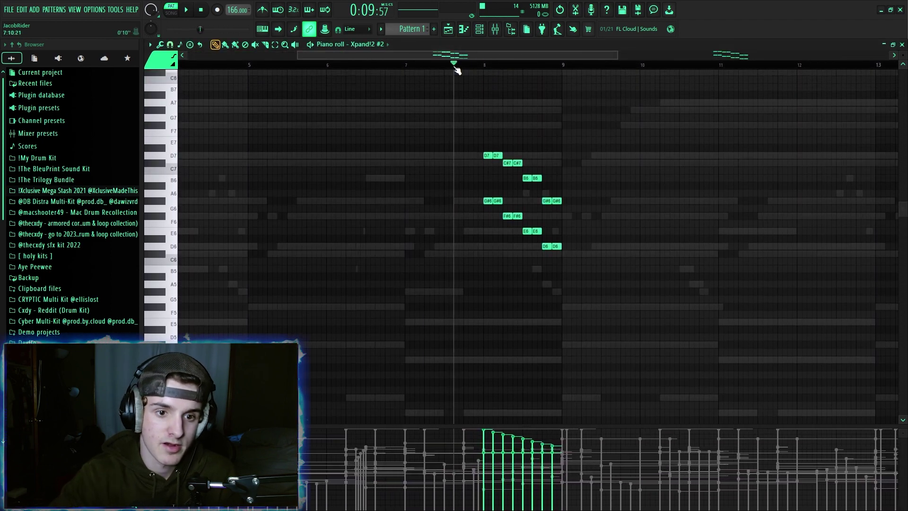
pyautogui.press('space')
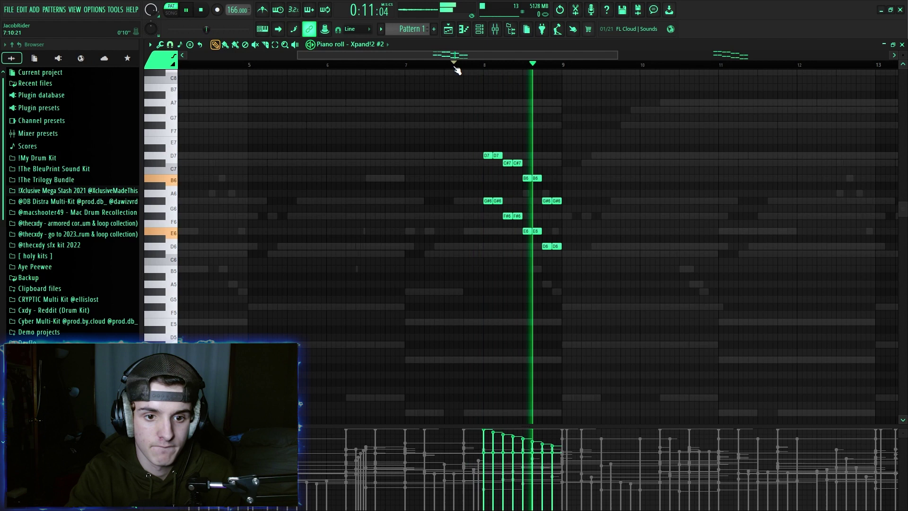
pyautogui.press('space')
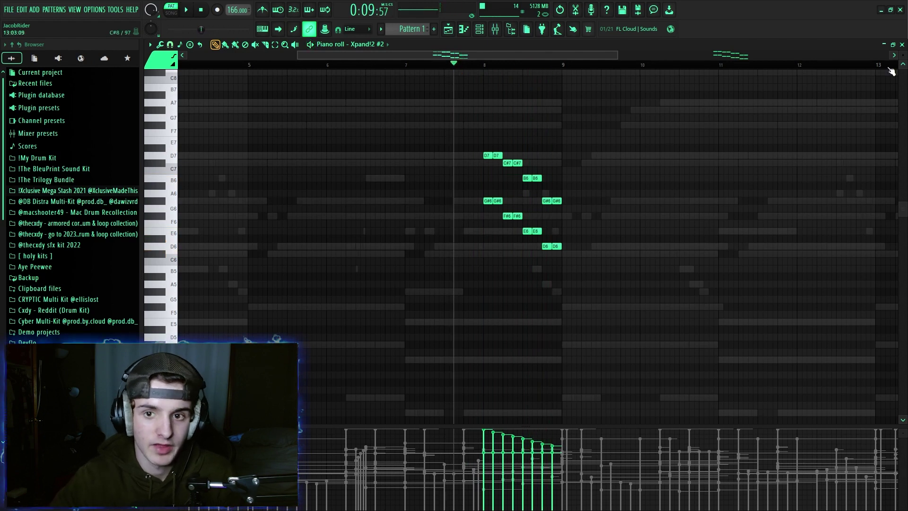
# Solo the Kontakt 7 #2 channel and play its F#3 and E3 notes in the piano roll from the pattern start.
pyautogui.click(902, 44)
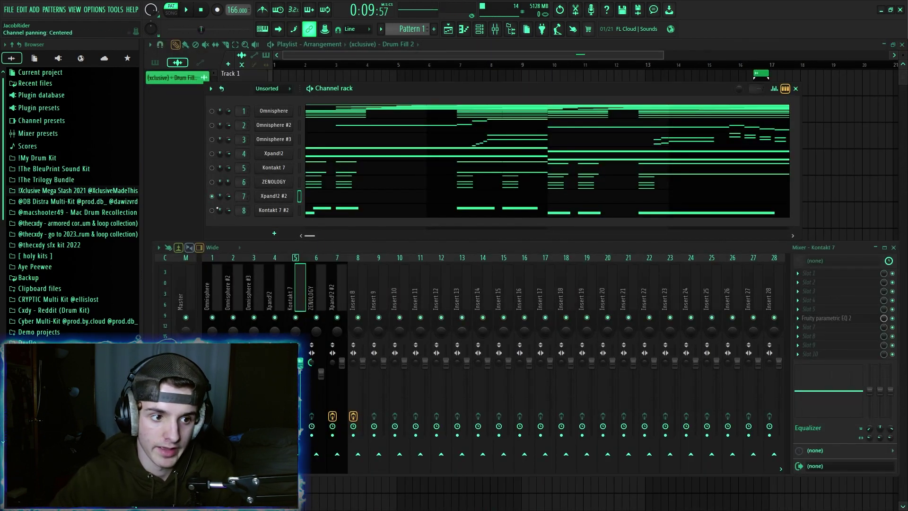
pyautogui.rightClick(218, 209)
pyautogui.click(226, 217)
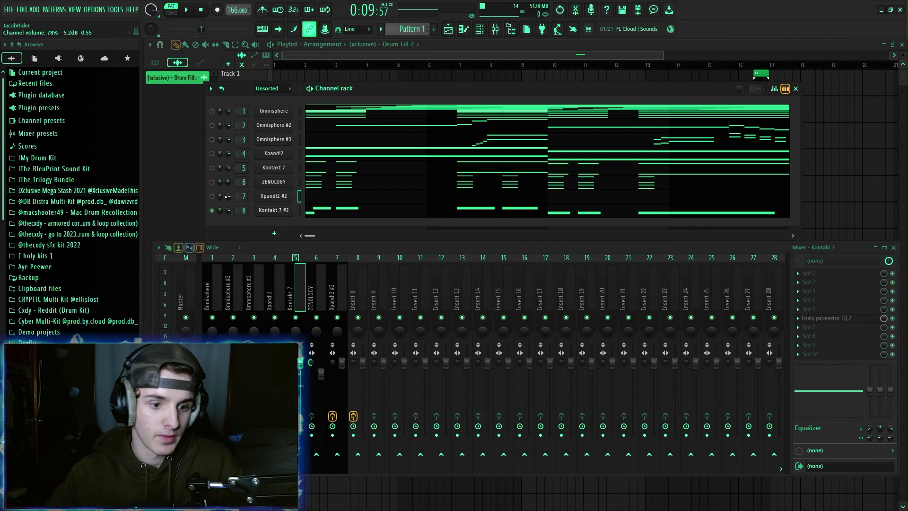
pyautogui.click(393, 204)
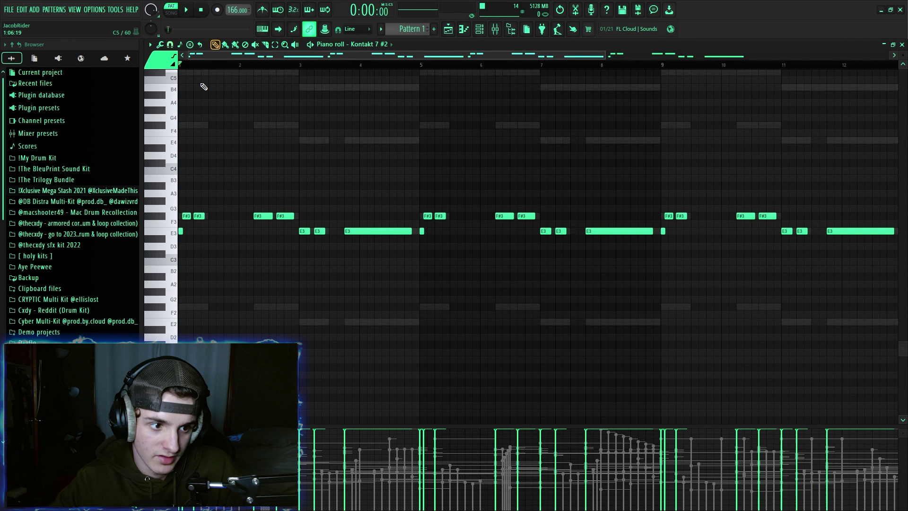
pyautogui.press('space')
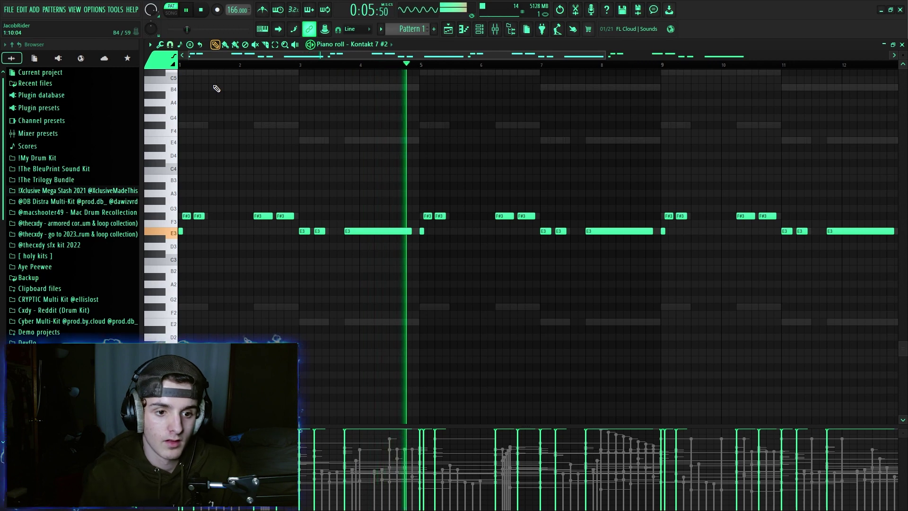
pyautogui.press('space')
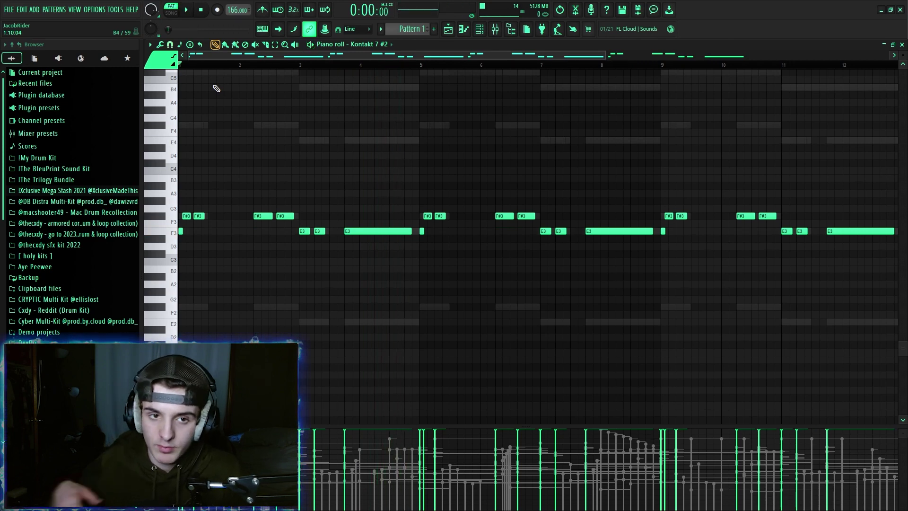
# Unmute the Kontakt 7 channel in the channel rack and play it together with Kontakt 7 #2 from the start.
pyautogui.click(480, 29)
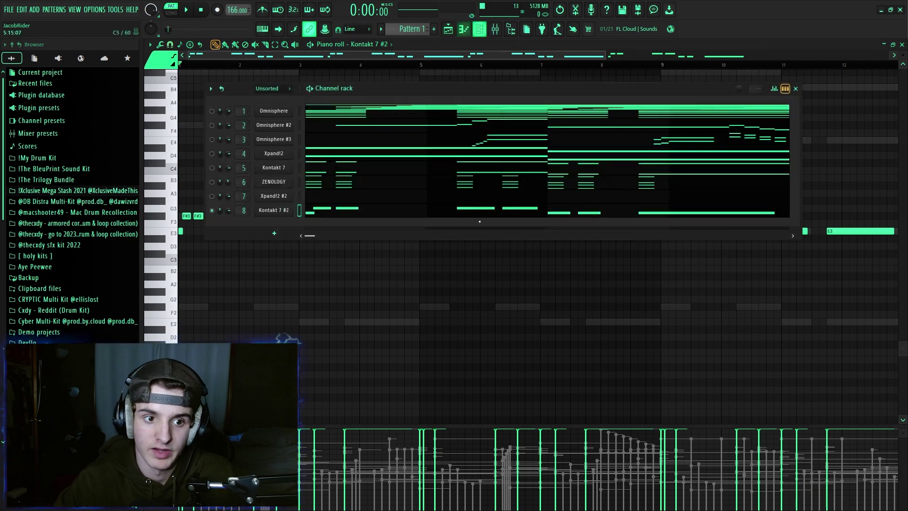
pyautogui.click(212, 168)
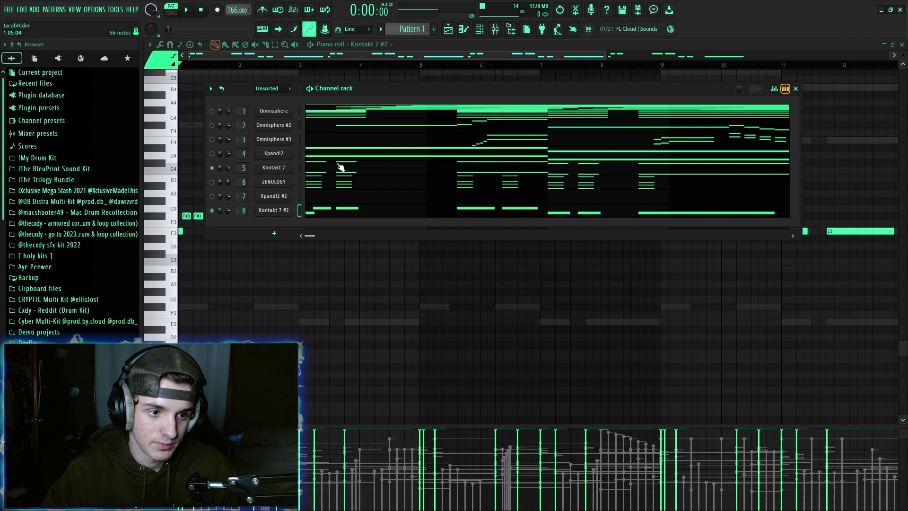
pyautogui.press('space')
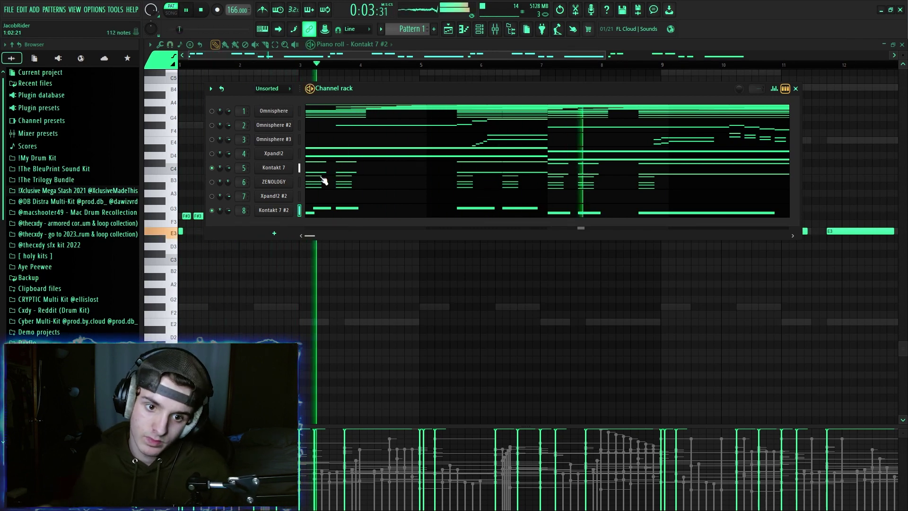
pyautogui.press('space')
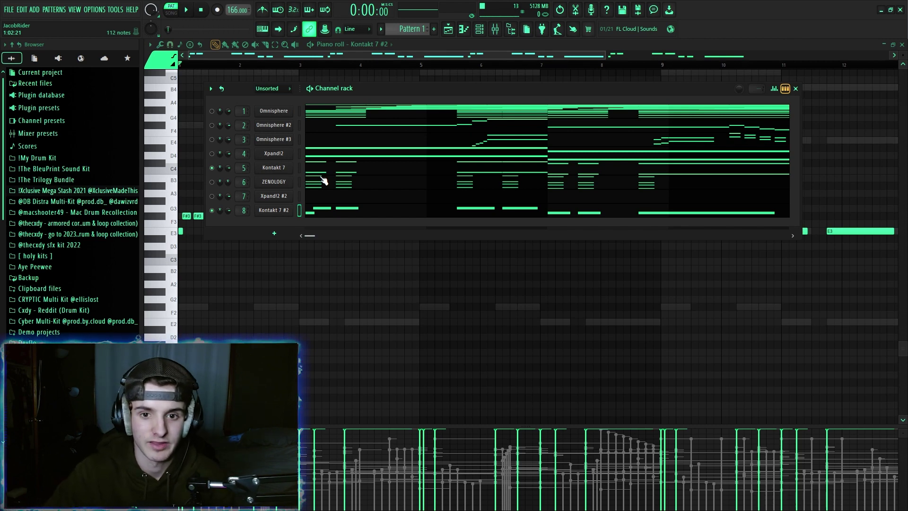
# Return to an uncluttered playlist and play only the Drum Fill 2 clip on Track 1 from its start in song mode.
pyautogui.click(795, 89)
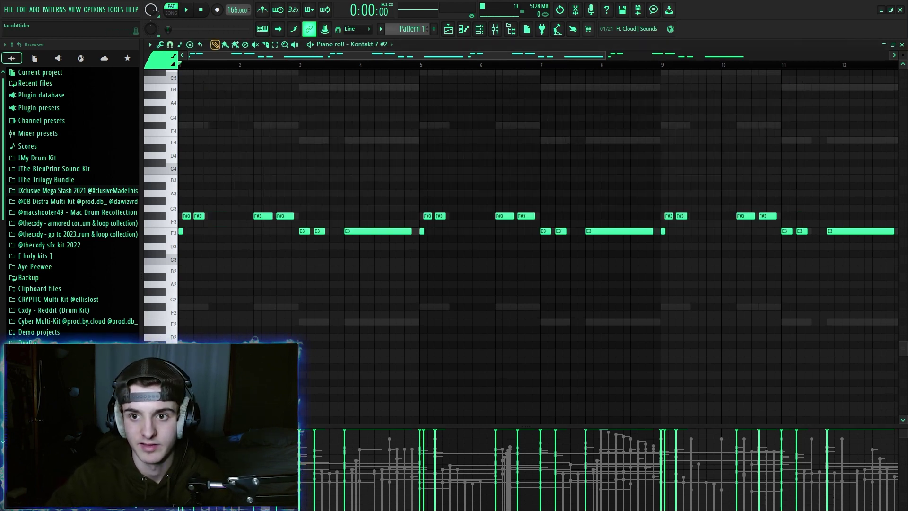
pyautogui.click(902, 45)
pyautogui.press('F9')
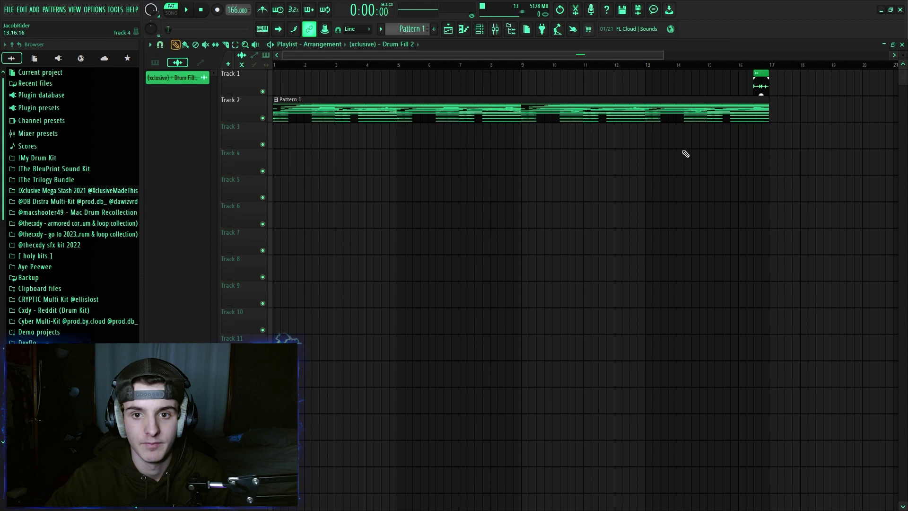
pyautogui.click(754, 66)
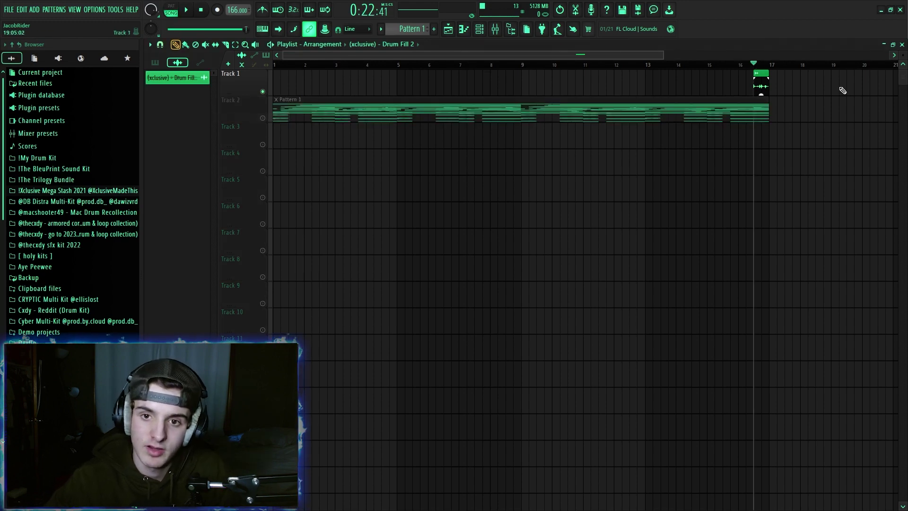
pyautogui.press('space')
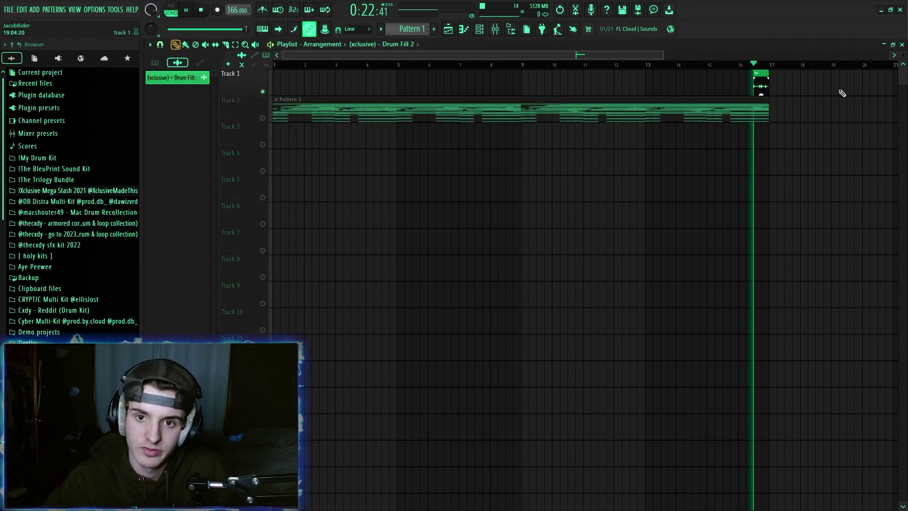